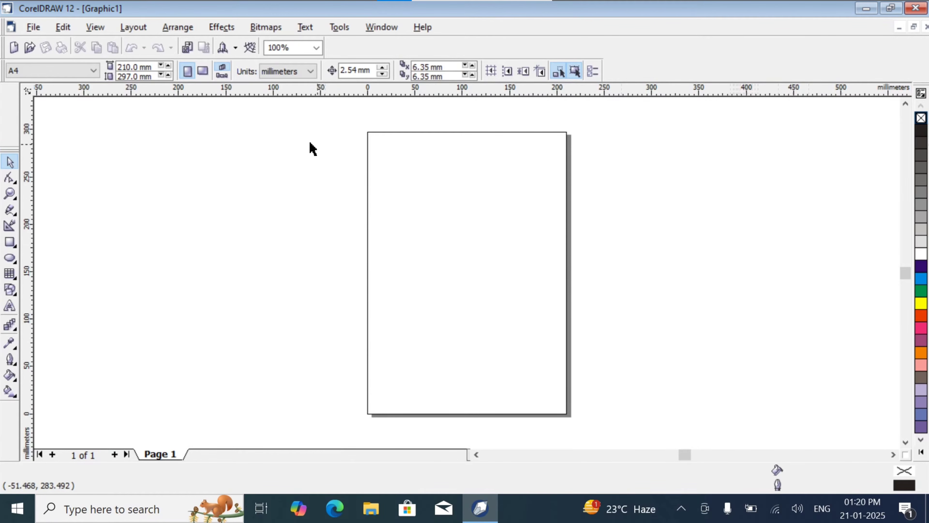
# - Set the page units to feet and the page size to 10 feet wide by 5 feet high
pyautogui.click(140, 29)
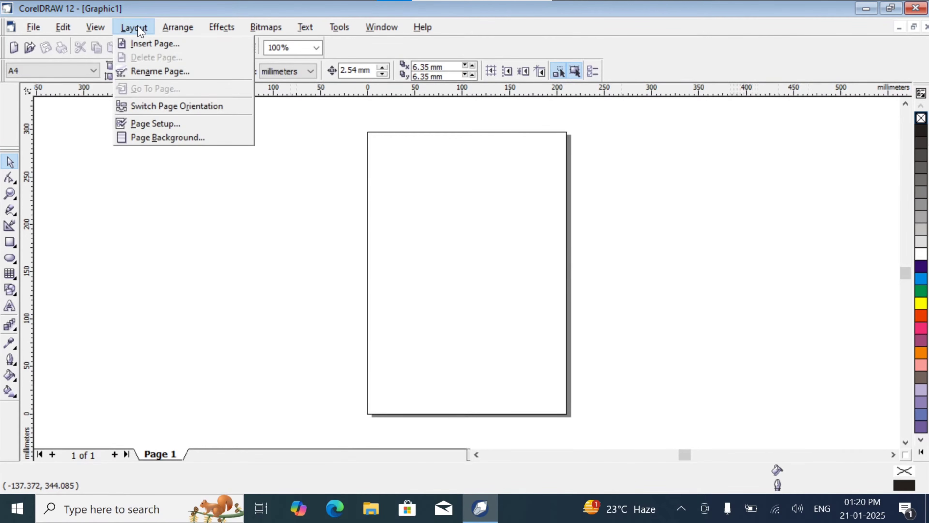
pyautogui.click(157, 125)
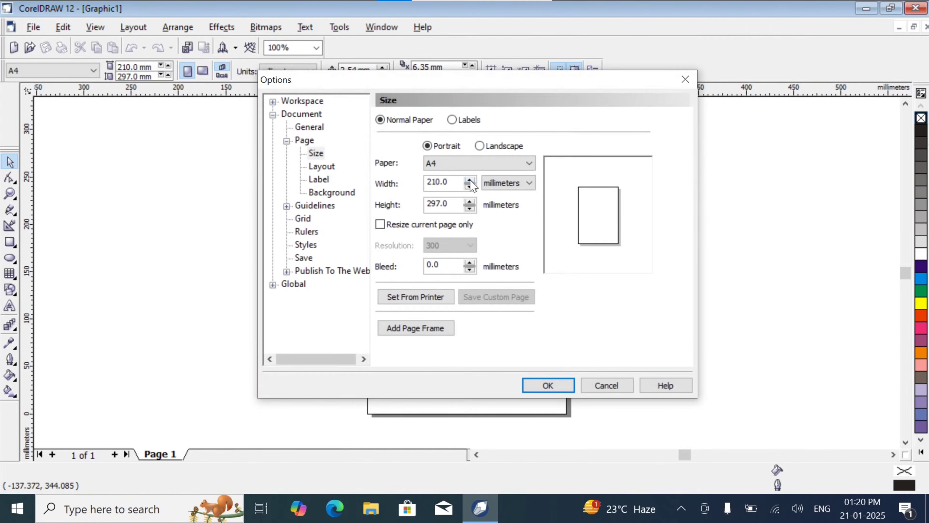
pyautogui.click(528, 190)
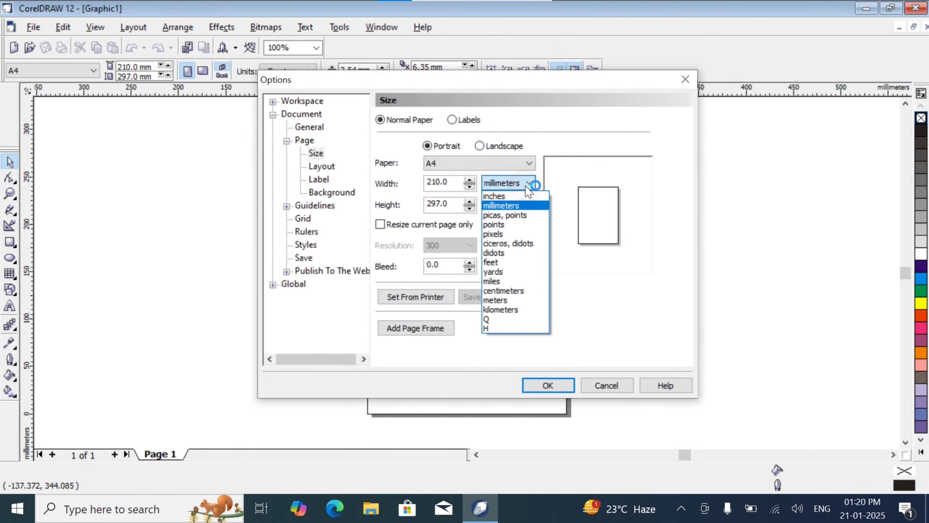
pyautogui.click(526, 267)
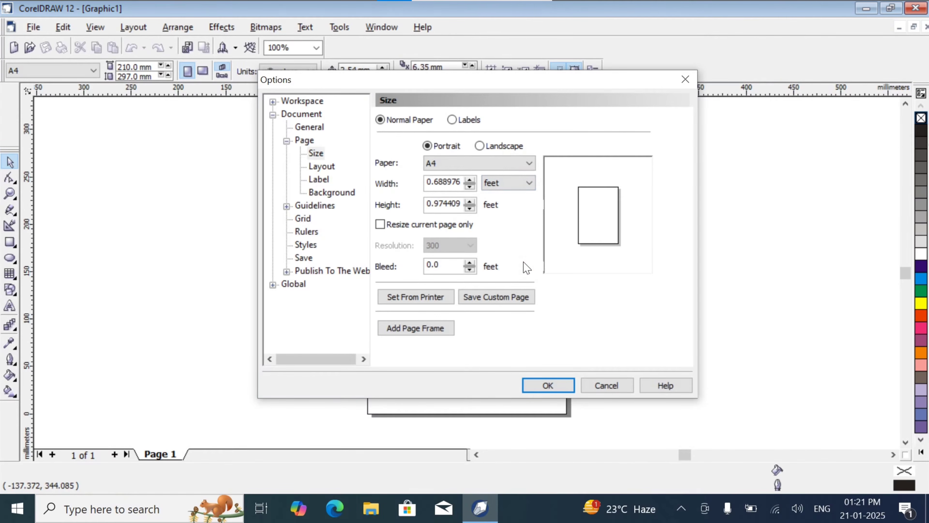
pyautogui.moveTo(461, 184); pyautogui.dragTo(419, 183)
pyautogui.write('10')
pyautogui.press('Tab')
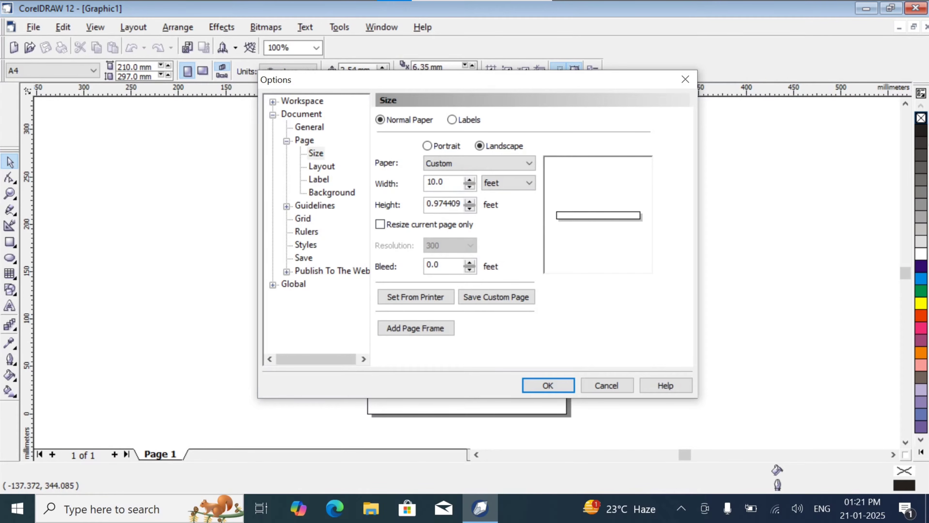
pyautogui.press('Tab')
pyautogui.write('5')
pyautogui.press('Tab')
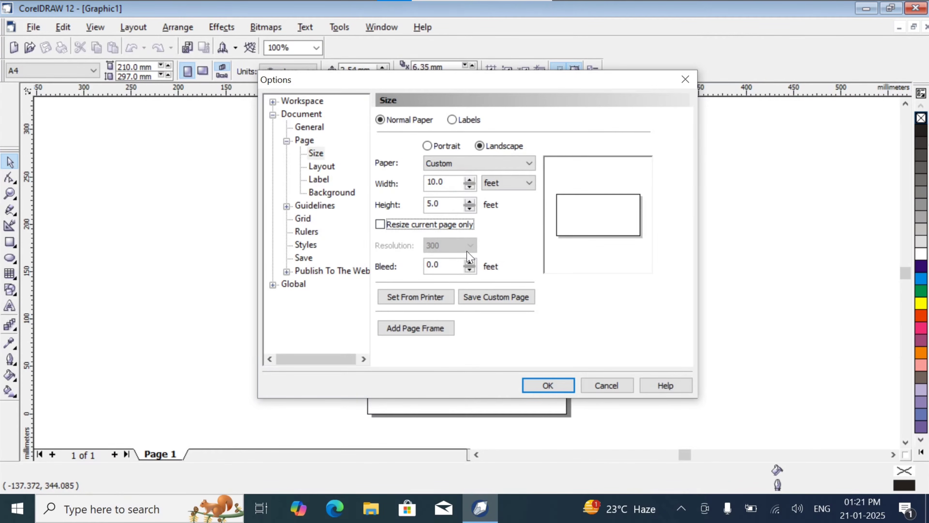
pyautogui.click(545, 387)
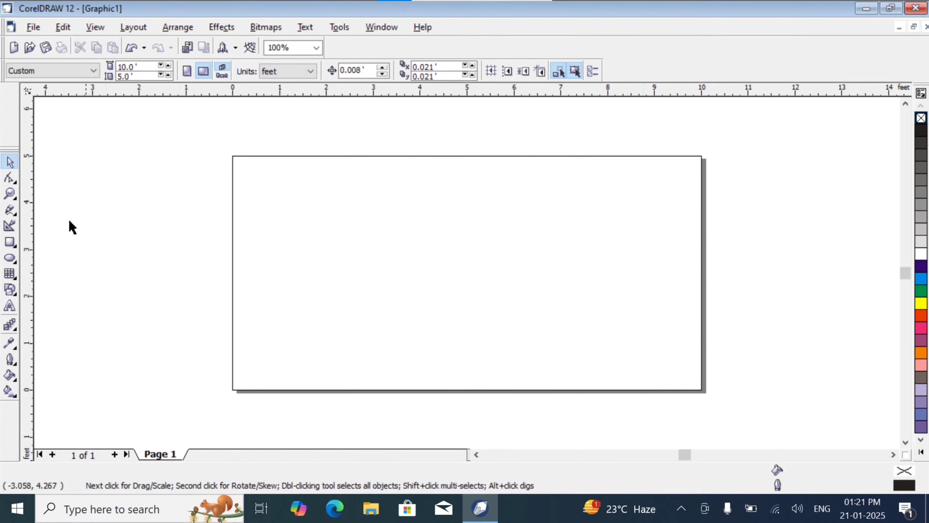
# - Create a rectangle that frames the whole page and leave it selected in its original position
pyautogui.doubleClick(13, 243)
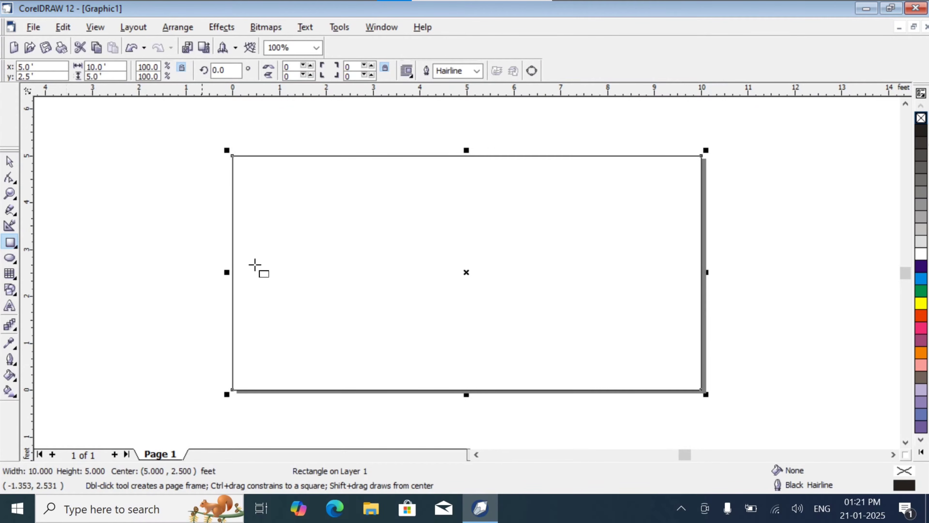
pyautogui.click(10, 162)
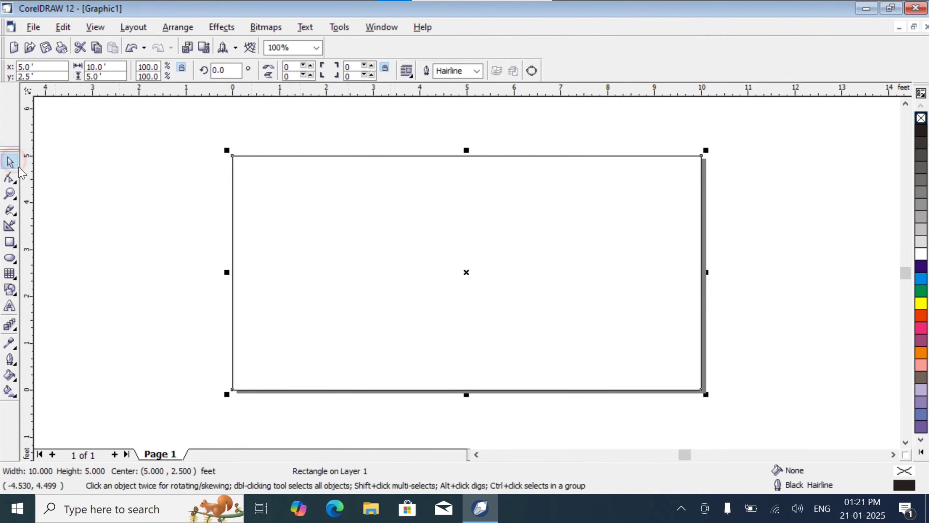
pyautogui.moveTo(323, 209); pyautogui.dragTo(227, 243)
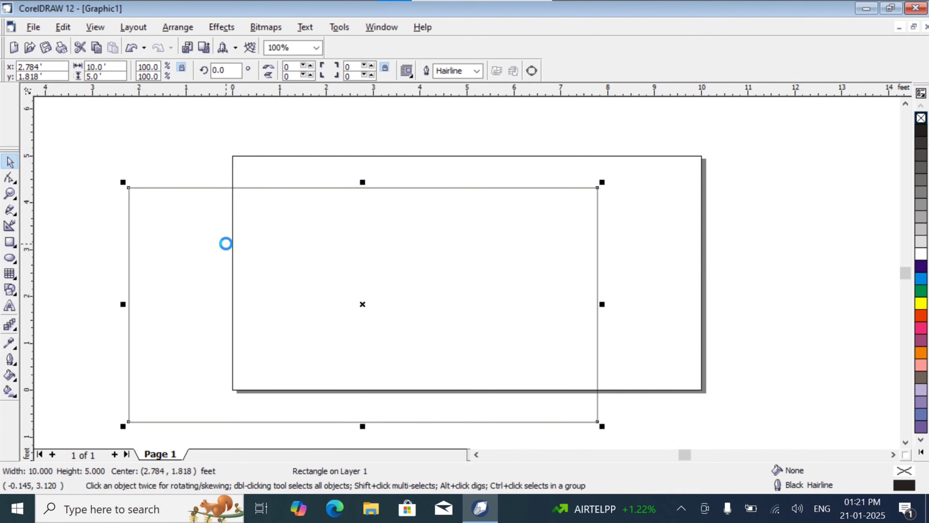
pyautogui.hotkey('ctrl', 'z')
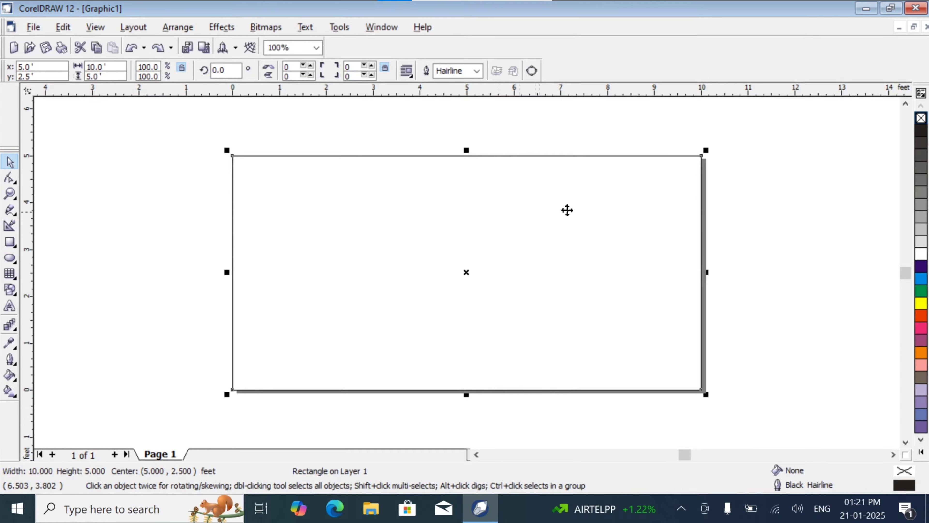
pyautogui.click(744, 194)
pyautogui.click(517, 194)
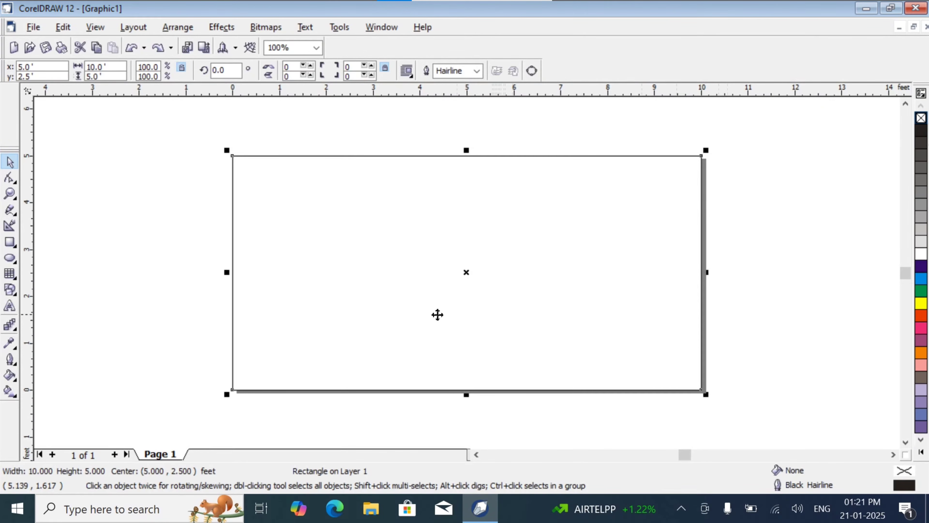
# - Start a linear two-color fountain fill on the page-frame rectangle, blending from blue to white
pyautogui.click(10, 377)
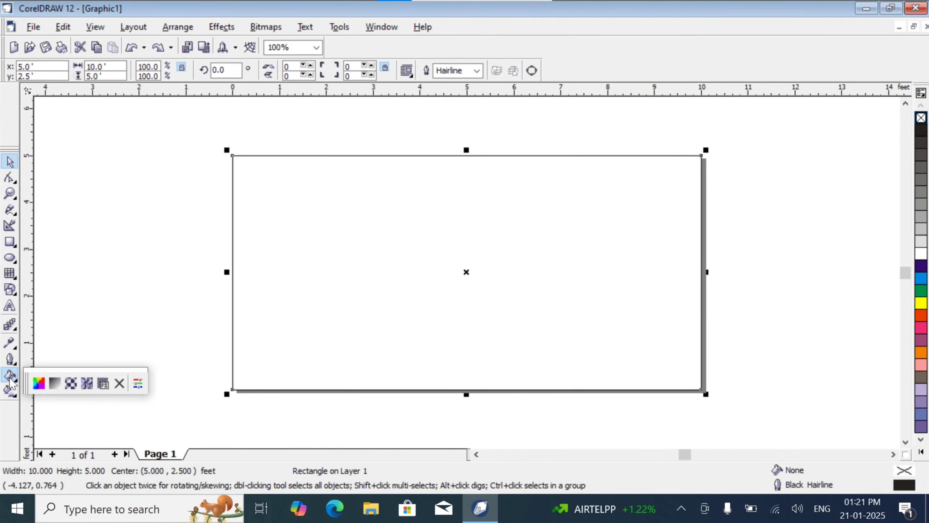
pyautogui.click(52, 384)
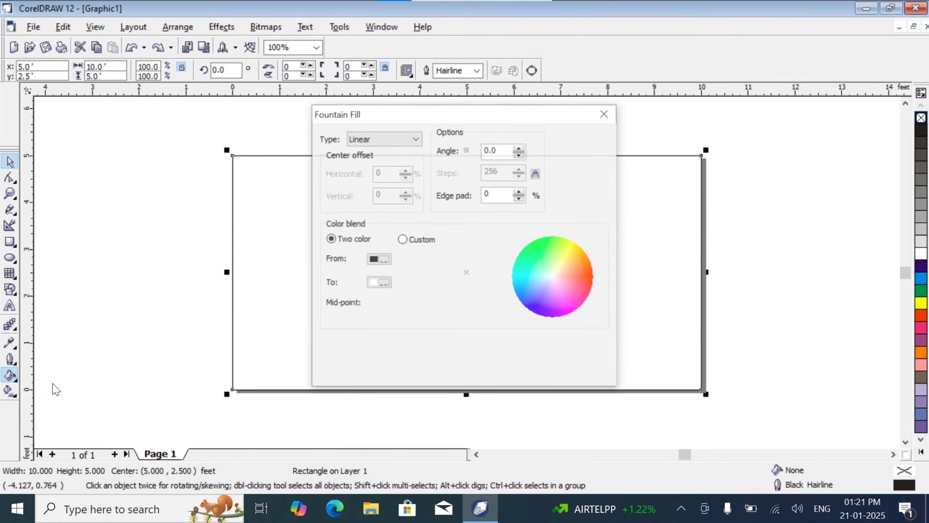
pyautogui.moveTo(448, 119); pyautogui.dragTo(633, 147)
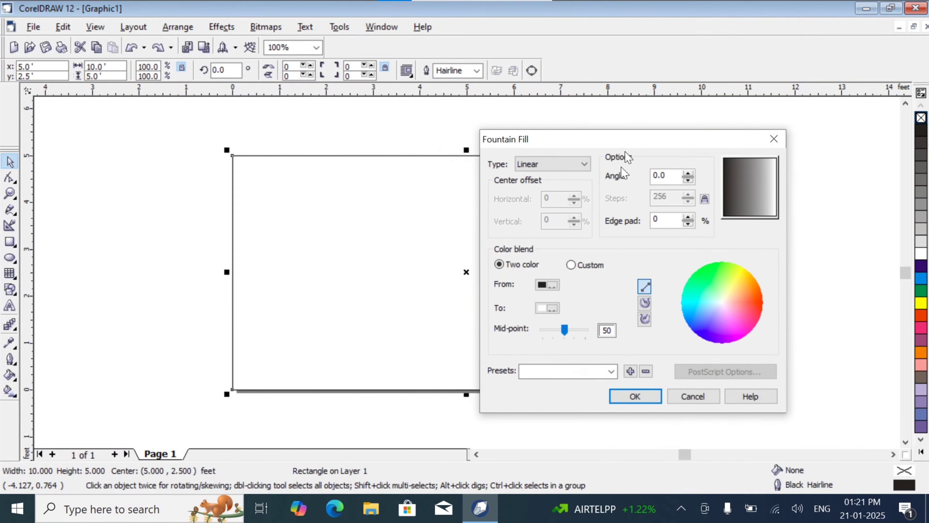
pyautogui.click(563, 286)
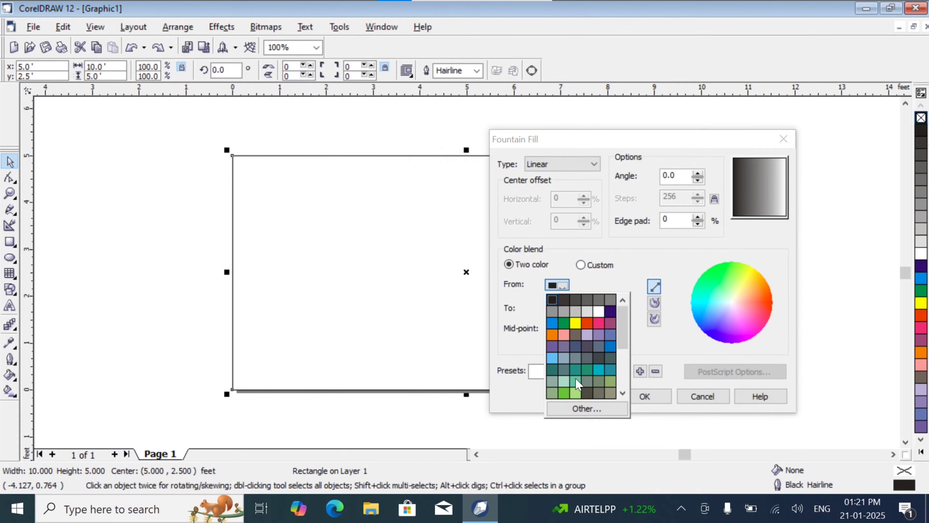
pyautogui.click(553, 324)
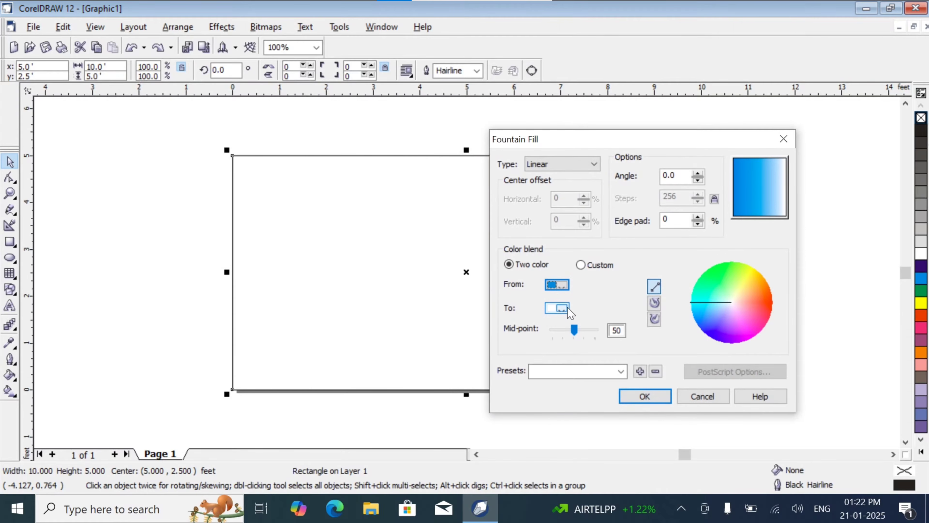
pyautogui.click(564, 315)
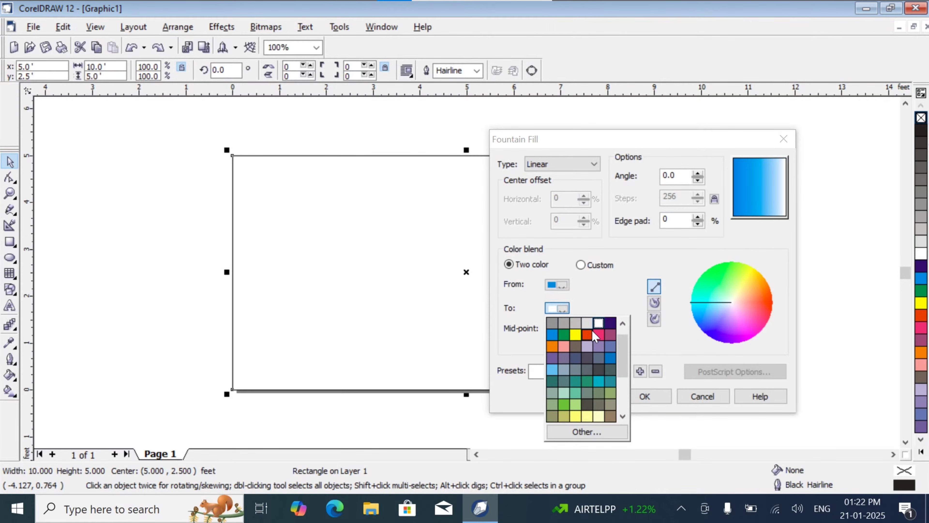
pyautogui.click(598, 324)
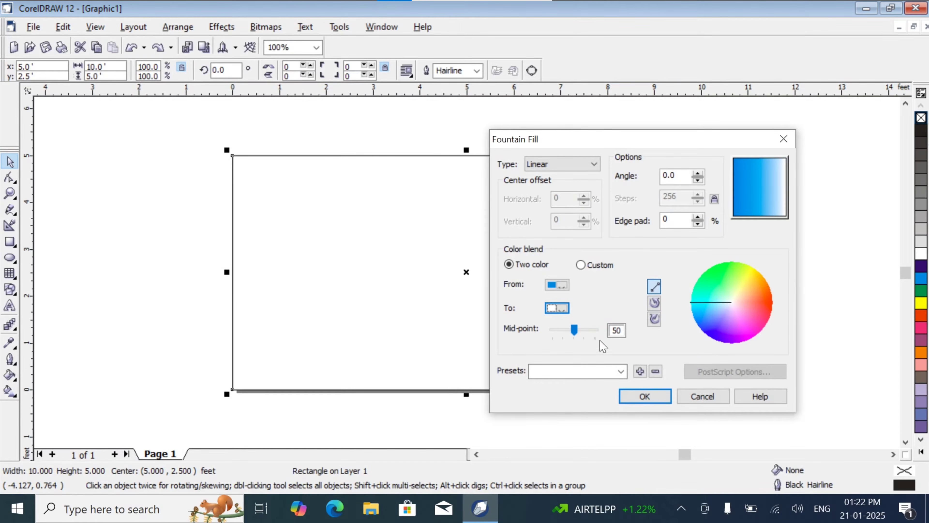
# - Try the fountain fill with a mid-point of 66 and a different color blend path, keeping the direct path
pyautogui.moveTo(574, 331); pyautogui.dragTo(554, 330)
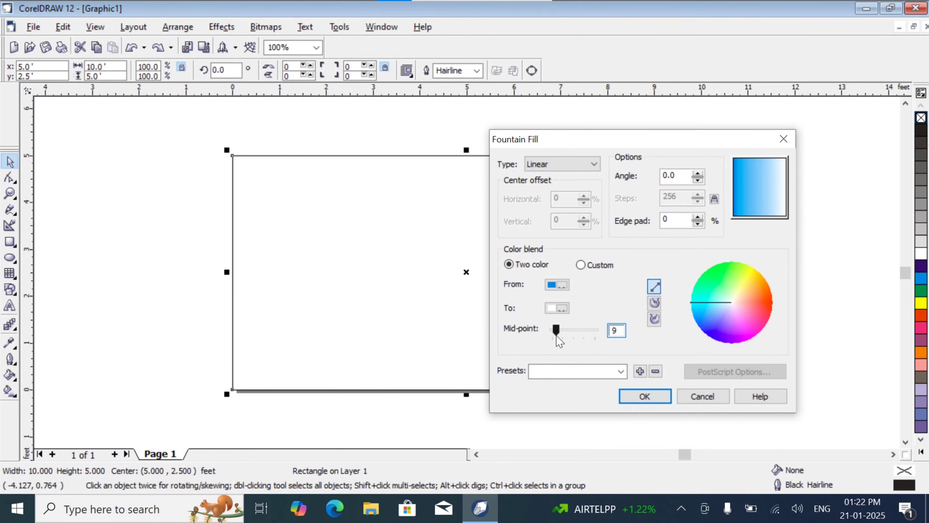
pyautogui.click(555, 328)
pyautogui.moveTo(562, 329); pyautogui.dragTo(582, 340)
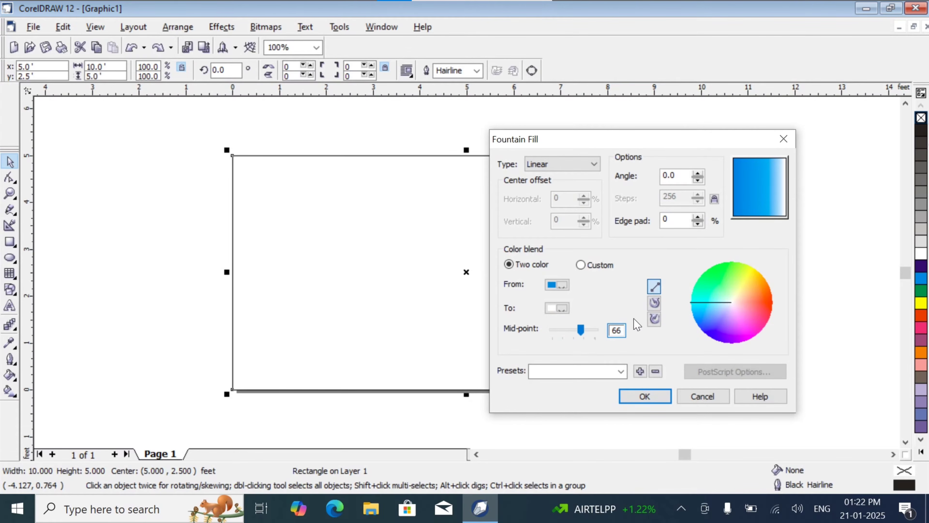
pyautogui.click(654, 303)
pyautogui.click(654, 285)
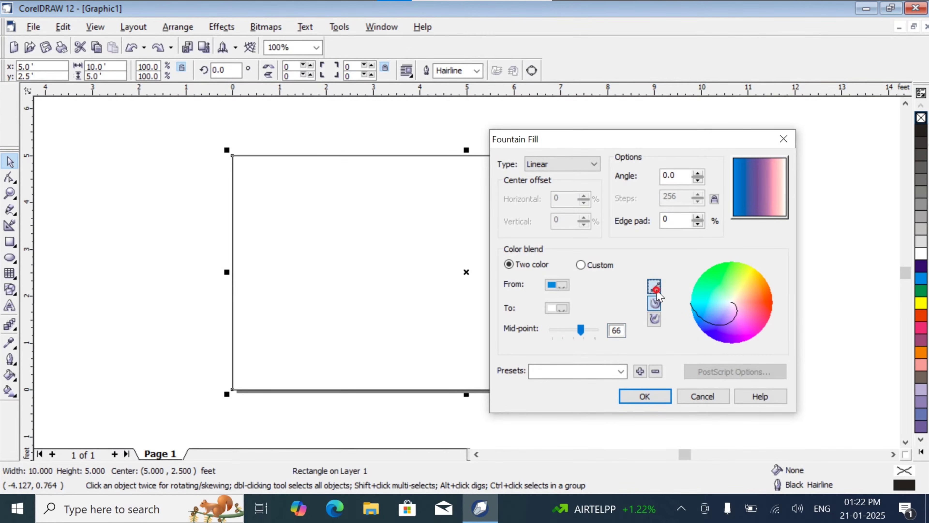
# - Set the fountain fill's angle to 50 degrees, lower its mid-point slightly, and apply the fill to the rectangle
pyautogui.click(698, 174)
pyautogui.click(697, 174)
pyautogui.click(698, 173)
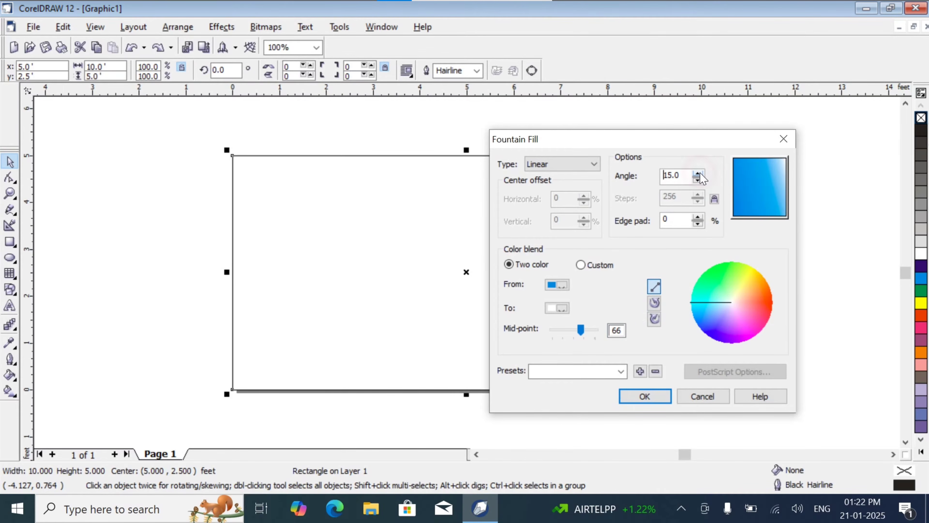
pyautogui.click(698, 174)
pyautogui.click(698, 173)
pyautogui.click(698, 173)
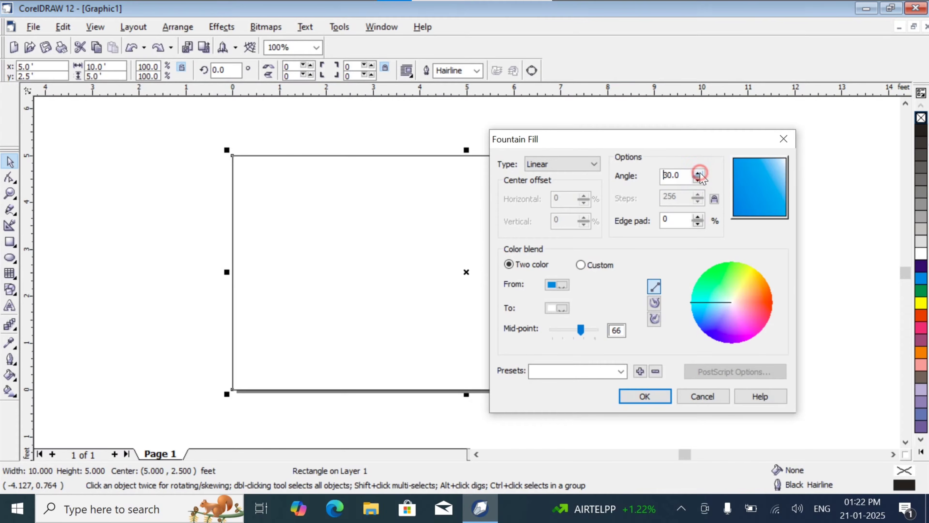
pyautogui.click(698, 174)
pyautogui.click(698, 173)
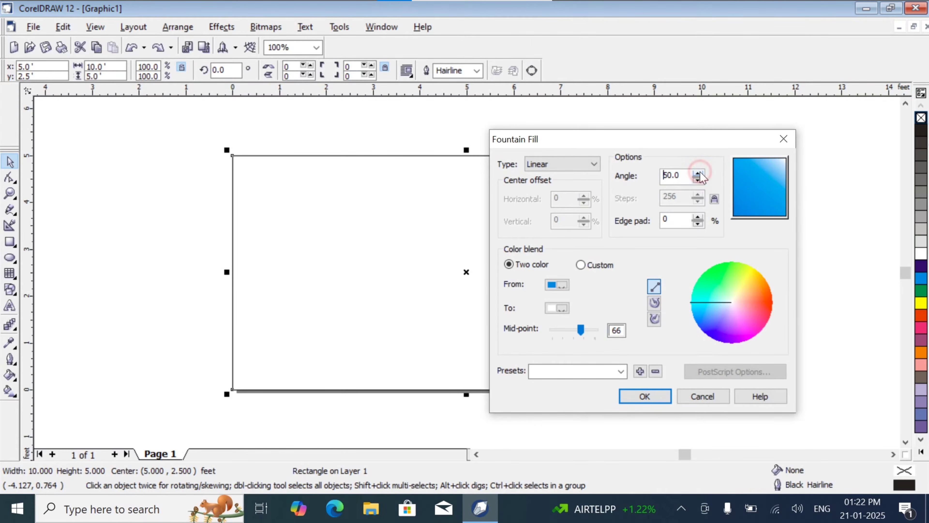
pyautogui.click(698, 173)
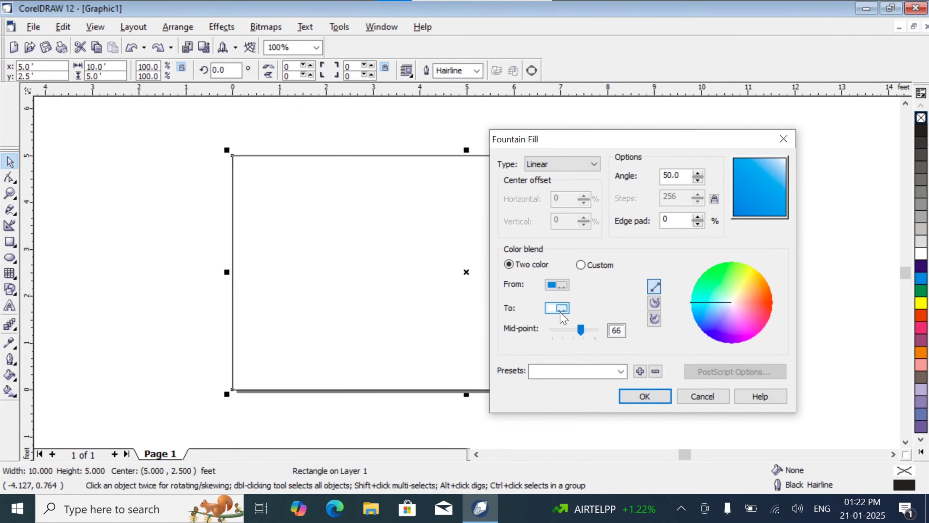
pyautogui.moveTo(579, 328)
pyautogui.mouseDown()
pyautogui.moveTo(591, 329)
pyautogui.moveTo(570, 334)
pyautogui.mouseUp()
pyautogui.click(637, 397)
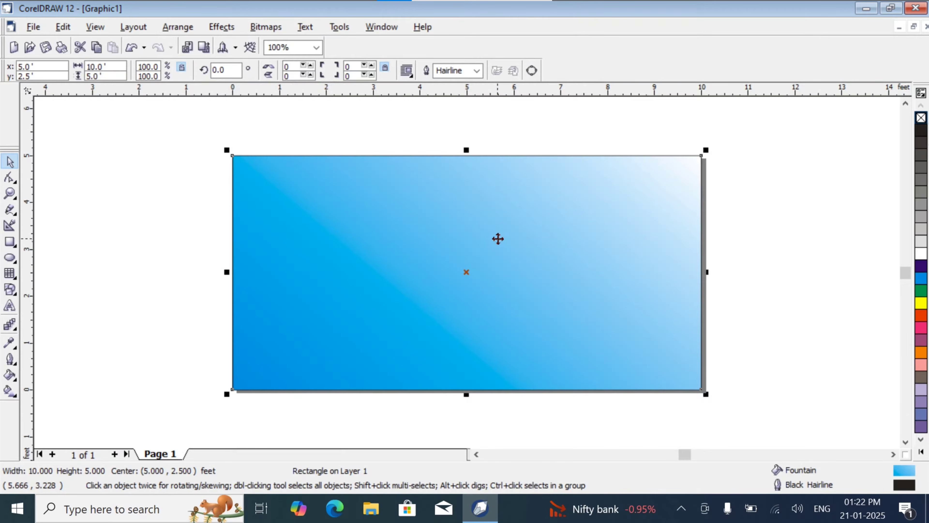
# - Start an artistic text line on the upper left part of the blue rectangle in the Kruti Dev 063 font
pyautogui.click(139, 201)
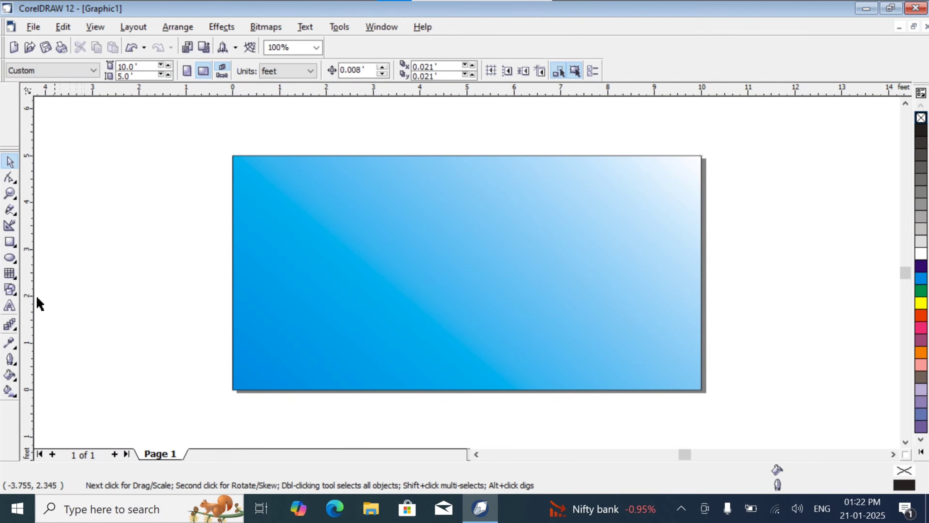
pyautogui.click(13, 305)
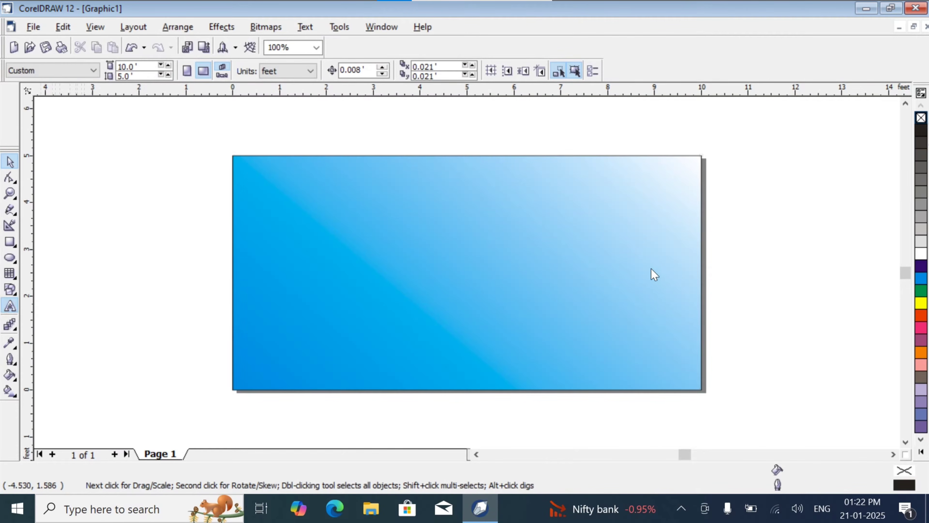
pyautogui.click(329, 230)
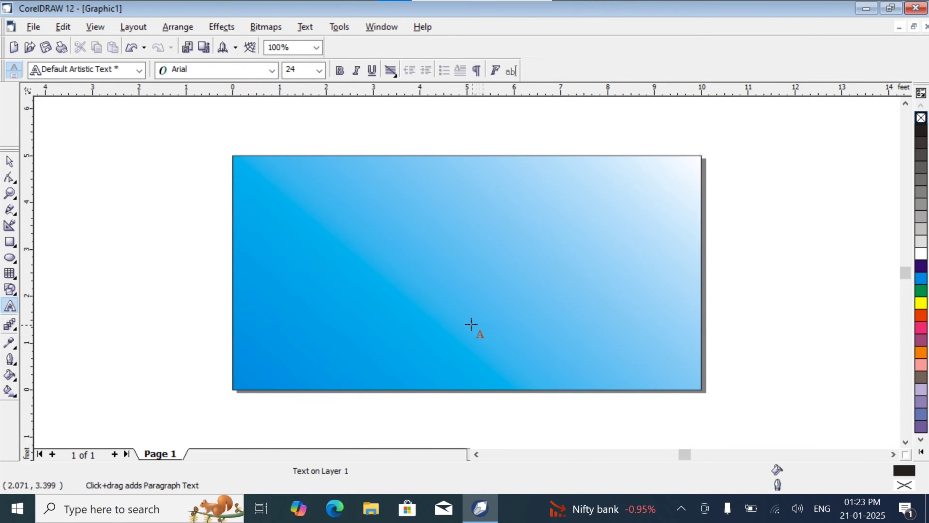
pyautogui.click(272, 72)
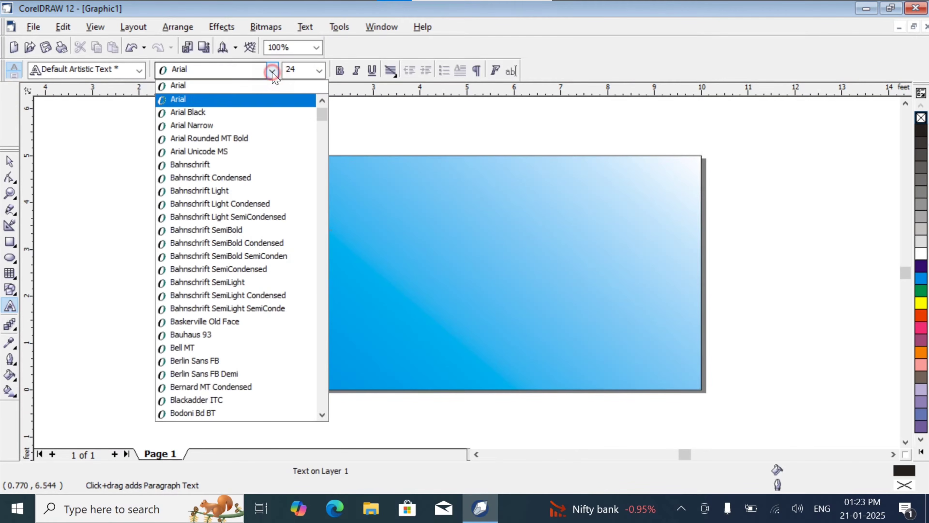
pyautogui.press('Down')
pyautogui.moveTo(325, 121); pyautogui.dragTo(317, 202)
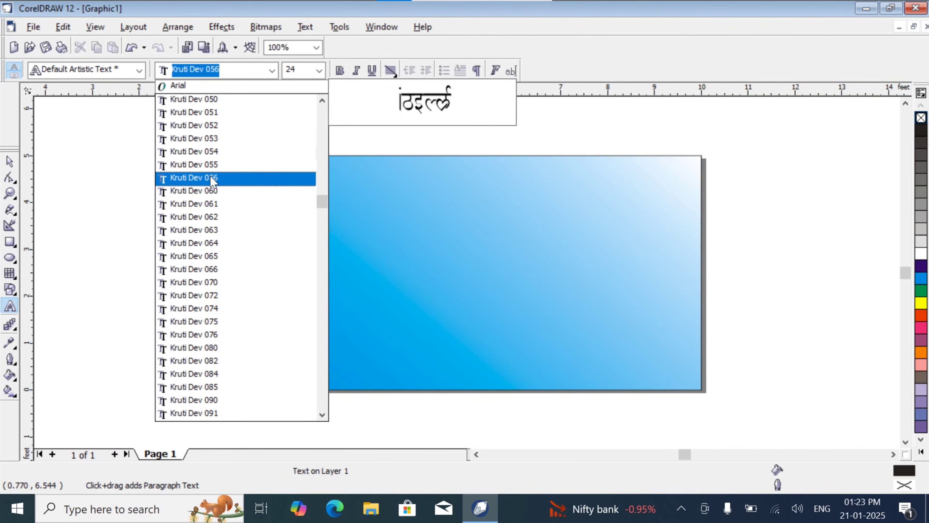
pyautogui.click(209, 231)
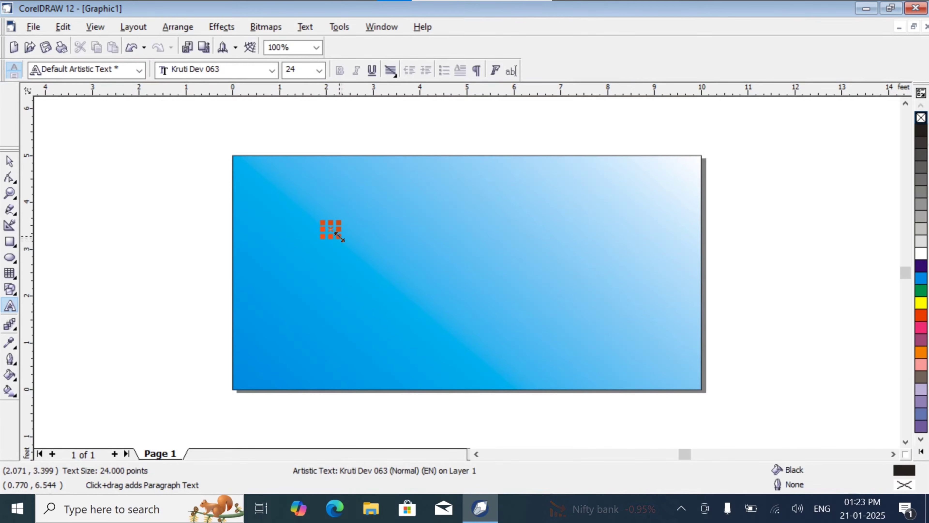
# - Enlarge the Hindi text to about 979 points and complete the shop name as "सचिन किराना स्टोर"
pyautogui.moveTo(339, 237); pyautogui.dragTo(440, 311)
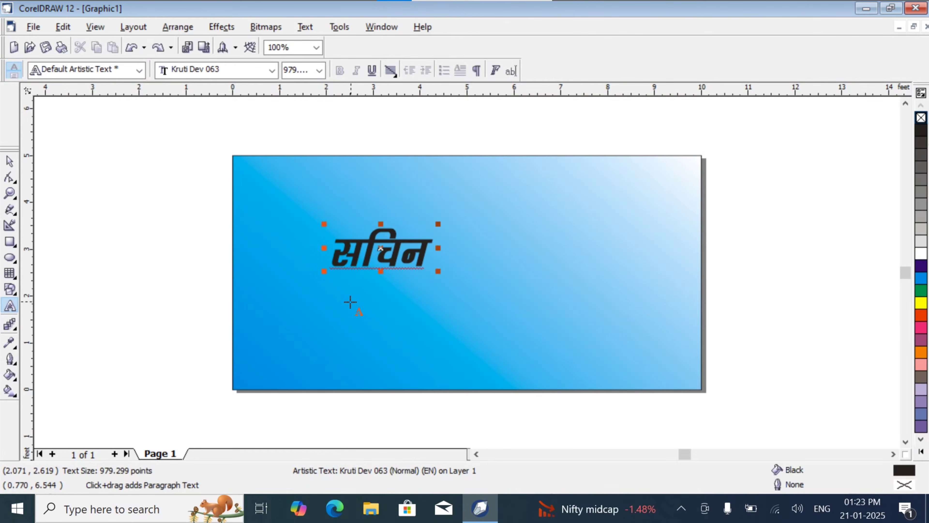
pyautogui.write('fdjkuk')
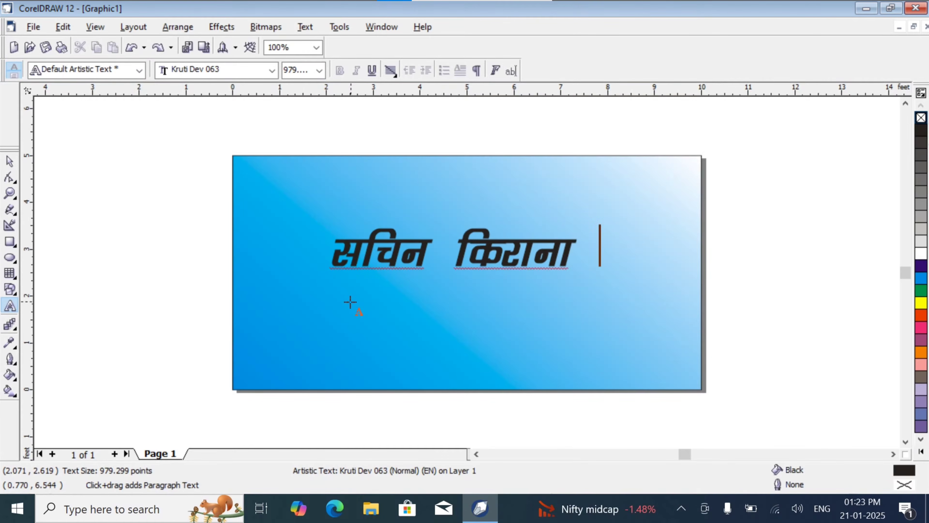
pyautogui.write(' V')
pyautogui.press('BackSpace')
pyautogui.write('LVk')
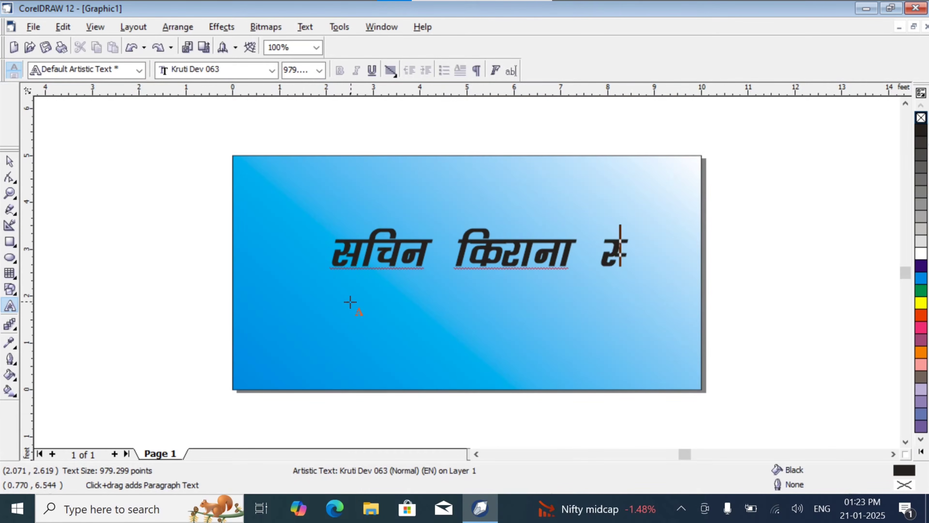
pyautogui.write('s')
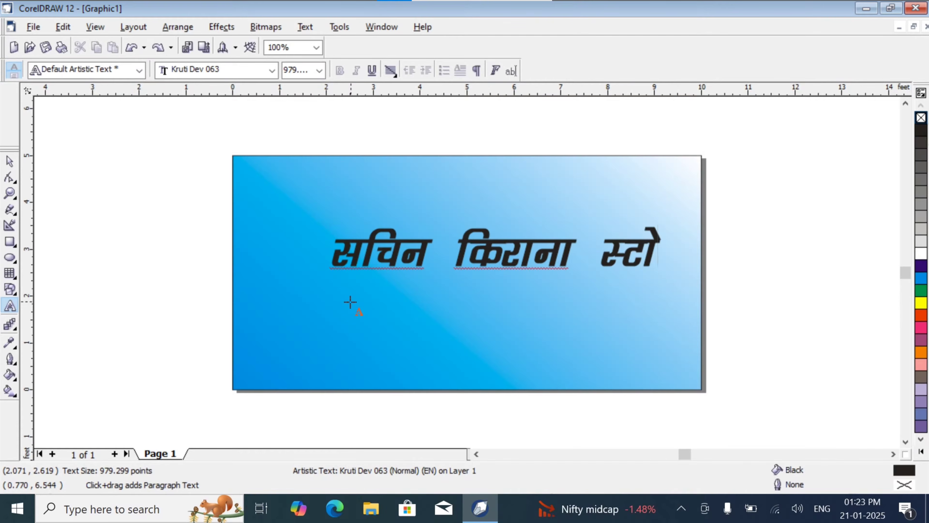
pyautogui.write('j')
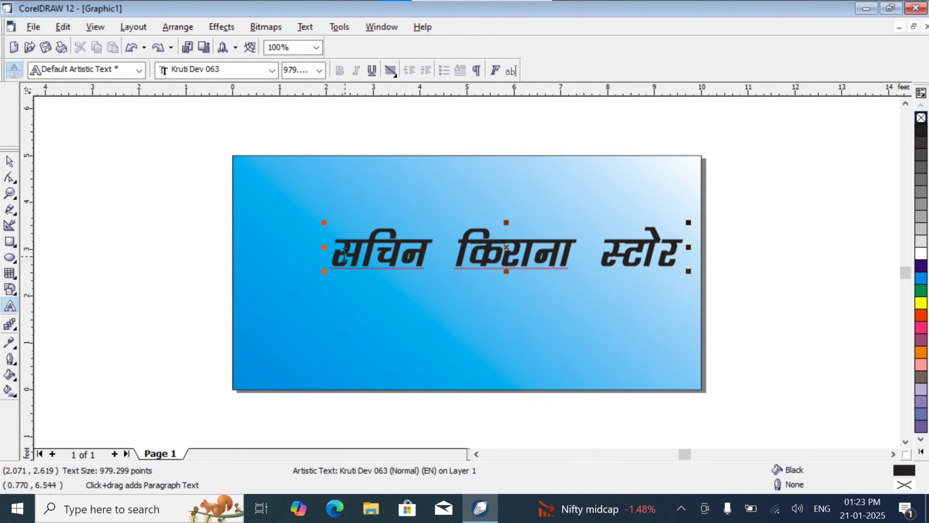
pyautogui.doubleClick(344, 255)
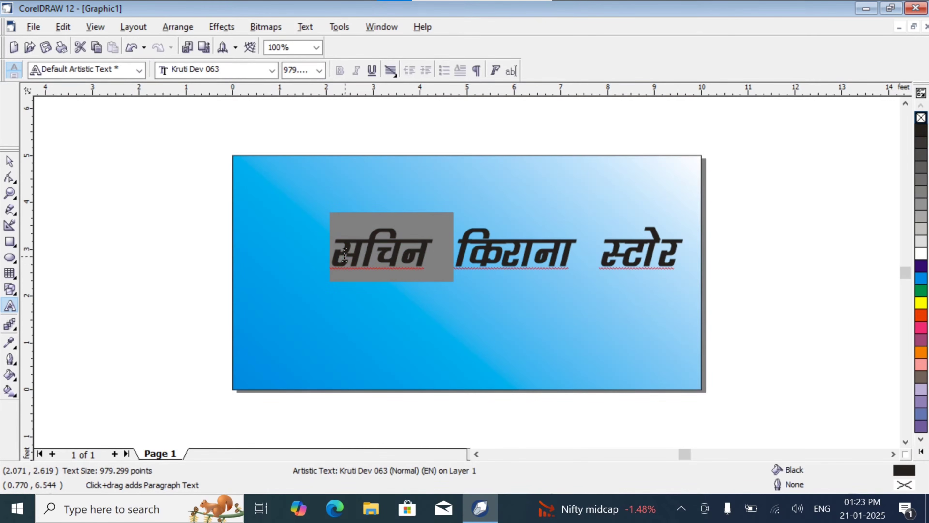
pyautogui.click(146, 222)
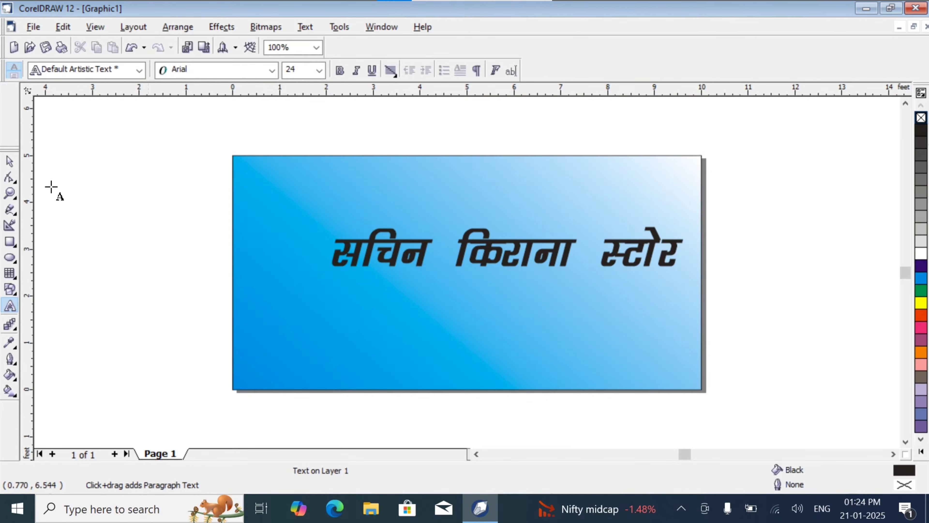
# - Move the shop name to the upper right part of the banner and enlarge it to about 1013 points
pyautogui.click(9, 161)
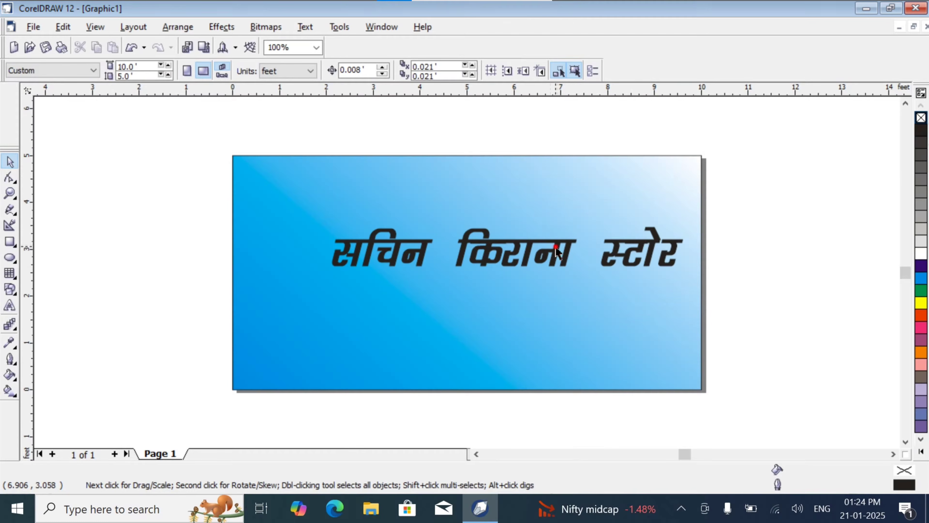
pyautogui.moveTo(556, 253); pyautogui.dragTo(565, 202)
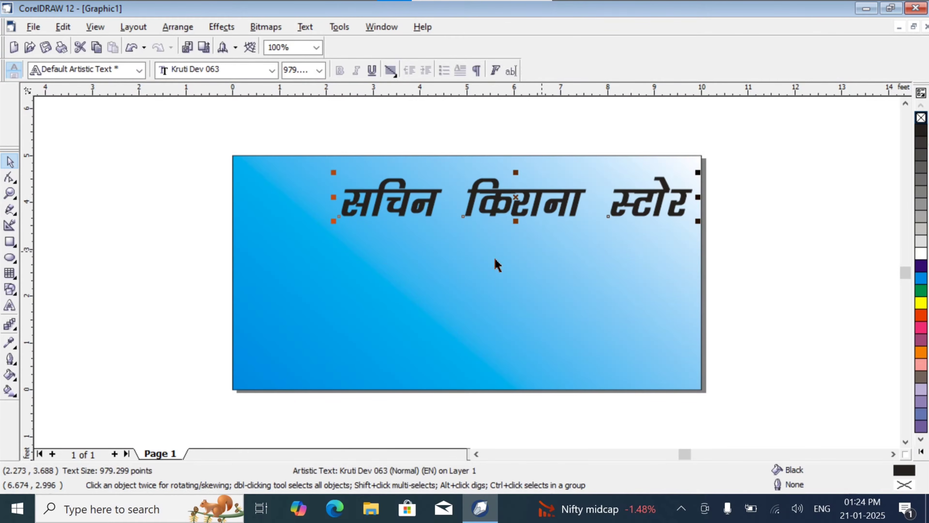
pyautogui.moveTo(333, 221)
pyautogui.mouseDown()
pyautogui.moveTo(311, 229)
pyautogui.moveTo(321, 229)
pyautogui.mouseUp()
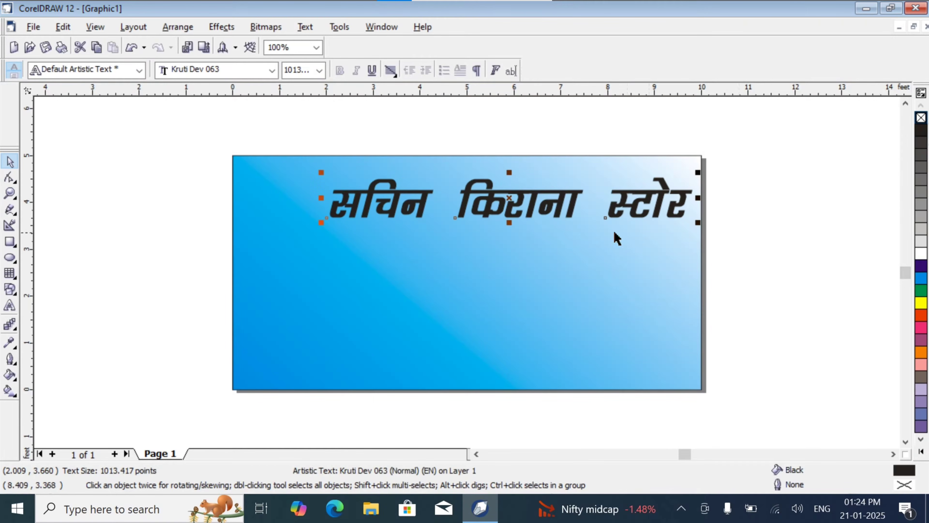
pyautogui.click(740, 241)
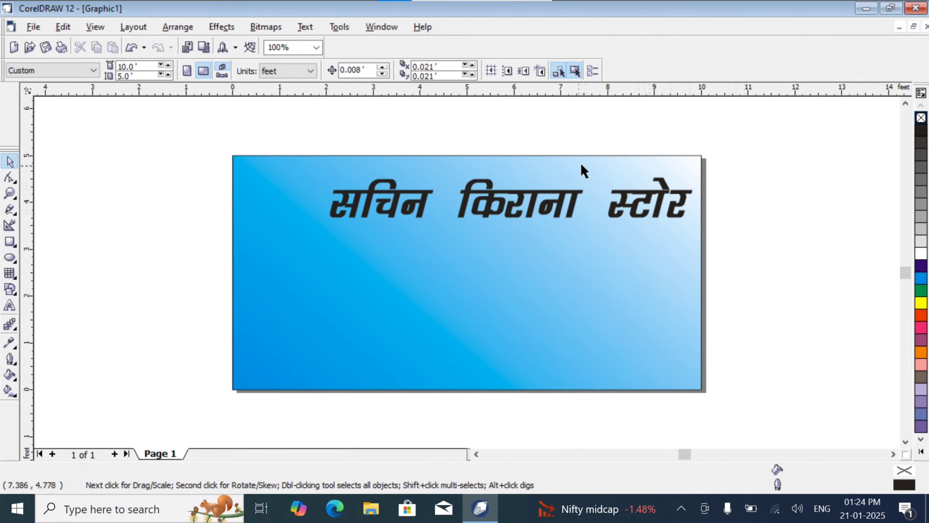
pyautogui.click(9, 305)
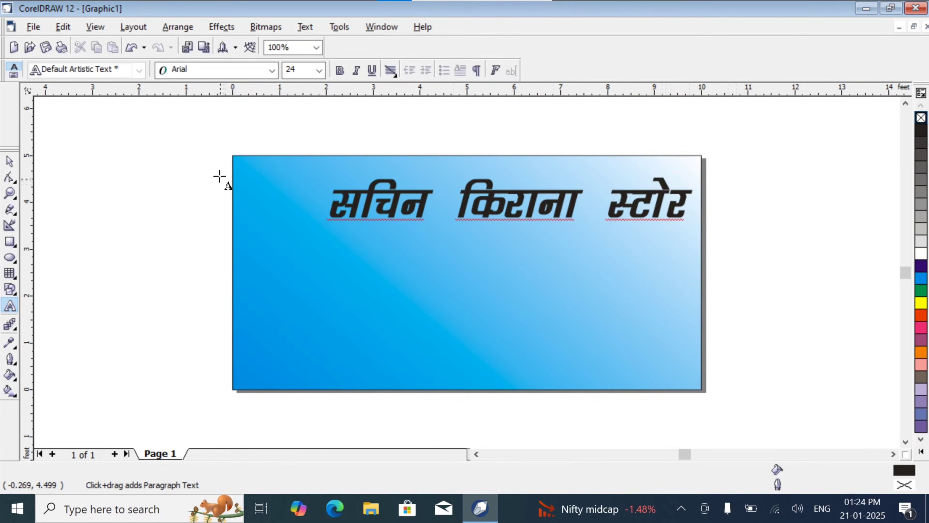
pyautogui.click(236, 165)
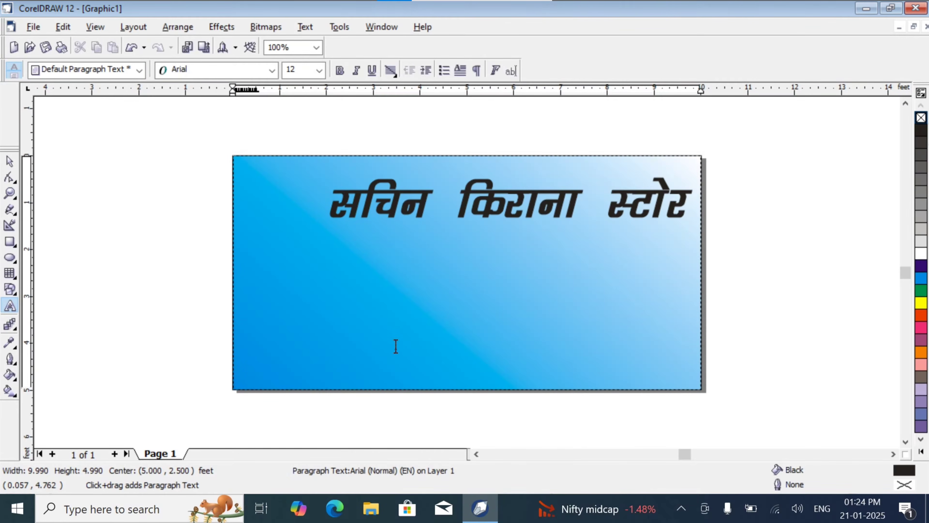
pyautogui.hotkey('ctrl', 'z')
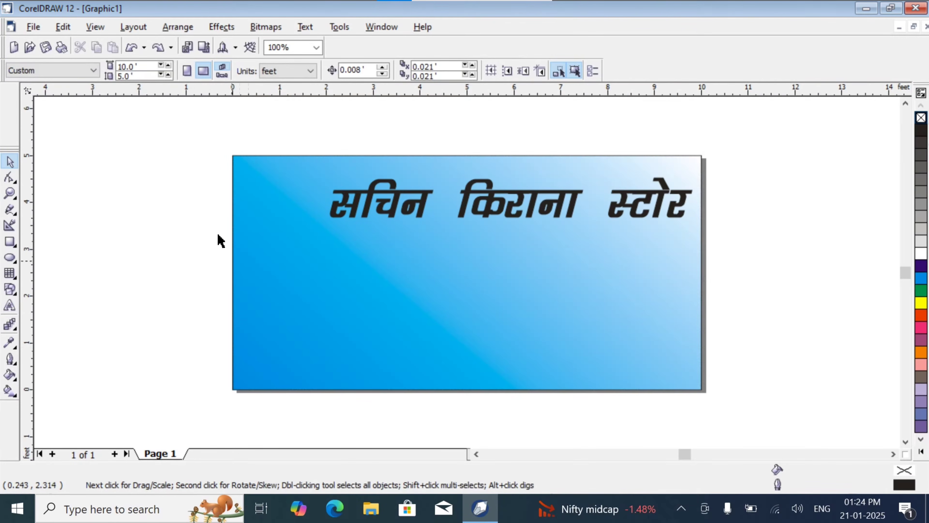
pyautogui.click(10, 303)
pyautogui.click(234, 156)
pyautogui.hotkey('ctrl', 'z')
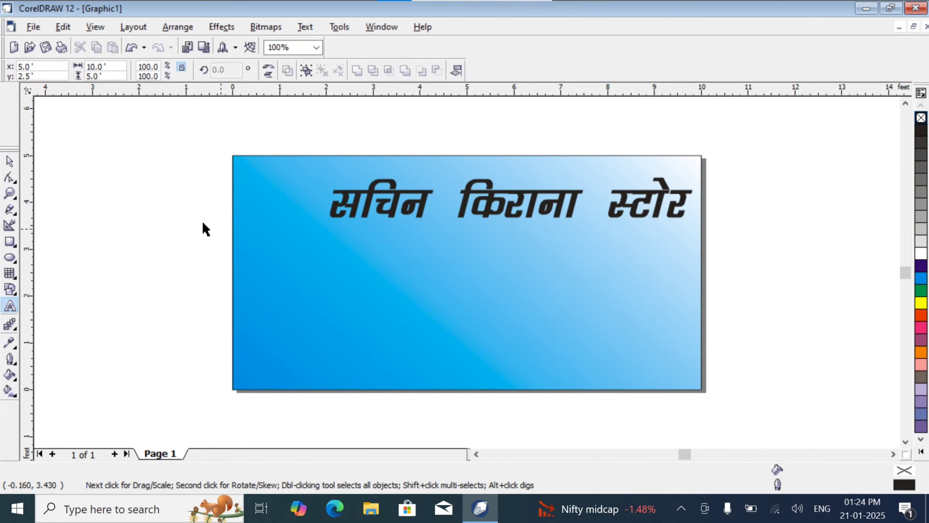
# - Add an Arial artistic text line with "Mob" and the mobile number beside the banner, enlarged to about 222 points
pyautogui.click(10, 305)
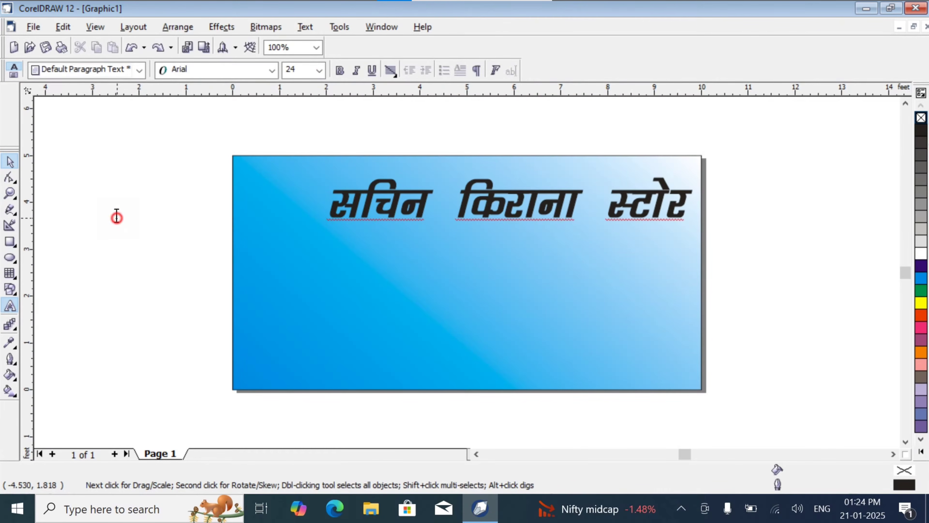
pyautogui.click(270, 363)
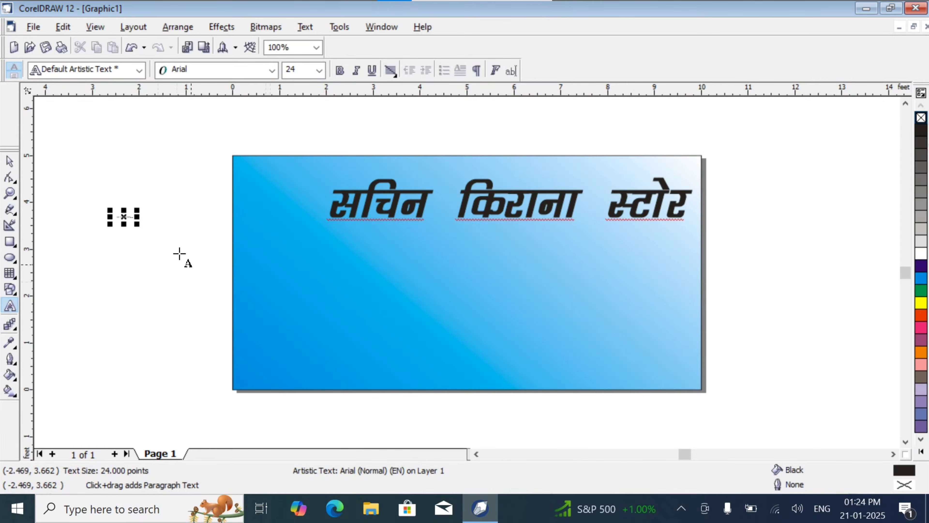
pyautogui.moveTo(137, 225); pyautogui.dragTo(199, 283)
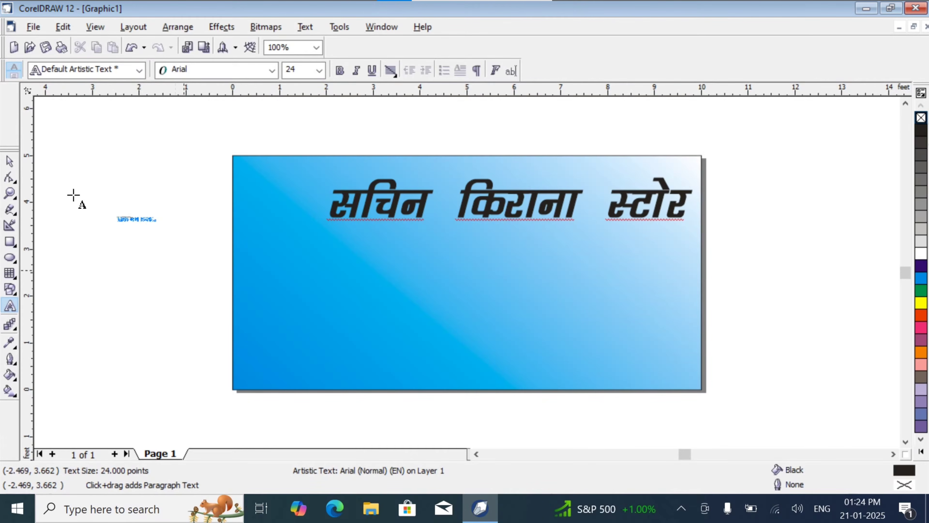
# - Move the mobile number line into the banner's top-left corner, above the shop name
pyautogui.click(10, 161)
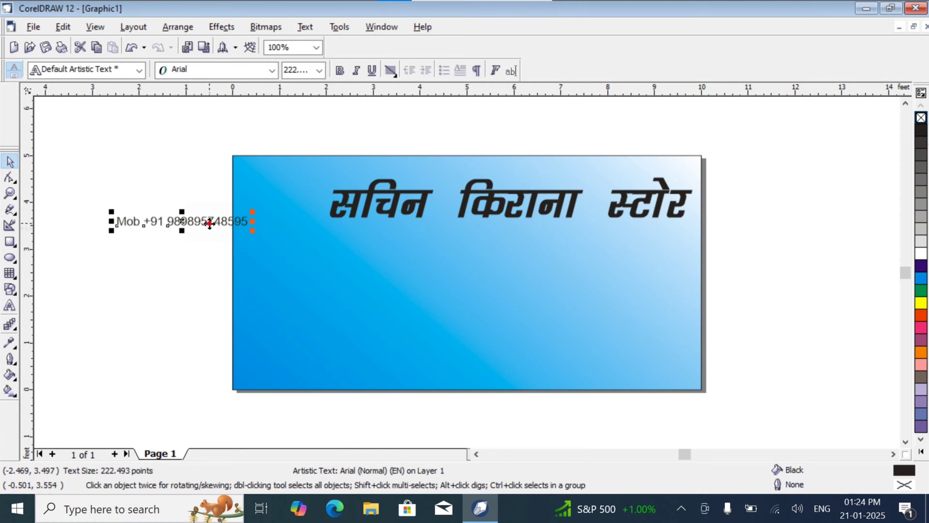
pyautogui.moveTo(210, 224); pyautogui.dragTo(335, 168)
pyautogui.click(333, 168)
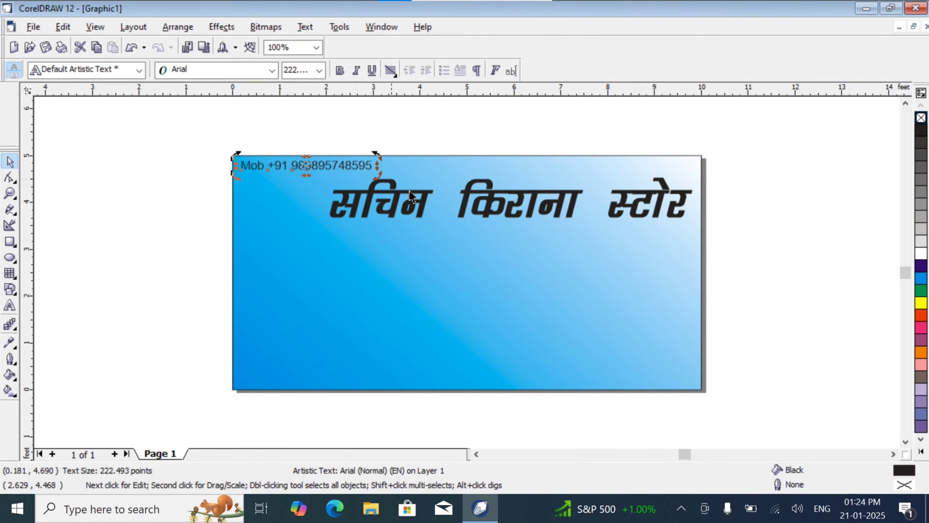
pyautogui.click(150, 205)
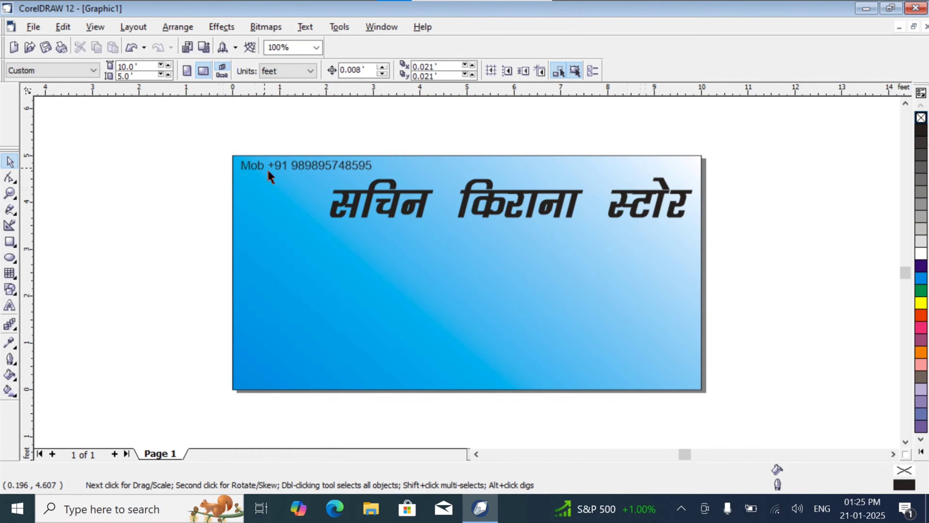
# - Place a copy of the mobile number line at the banner's top-right corner, level with the original
pyautogui.click(304, 165)
pyautogui.click(303, 165)
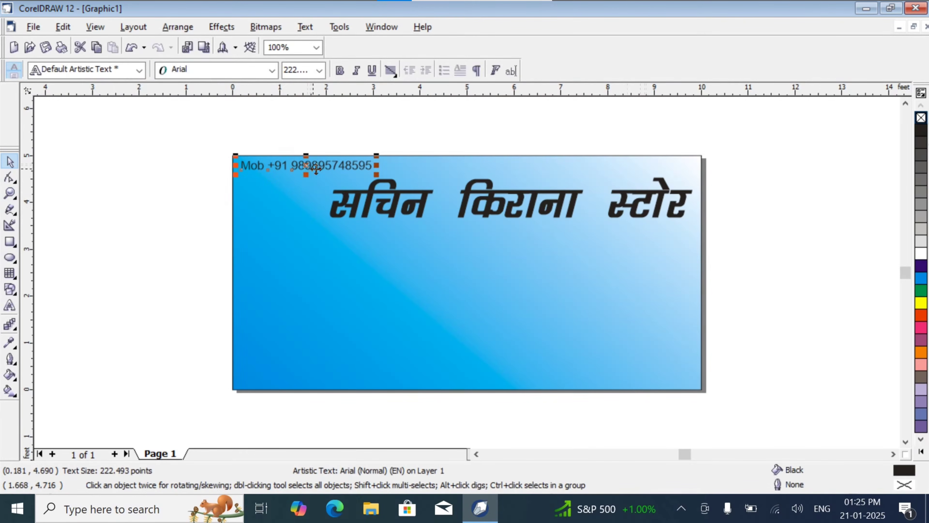
pyautogui.moveTo(446, 165); pyautogui.dragTo(635, 165)
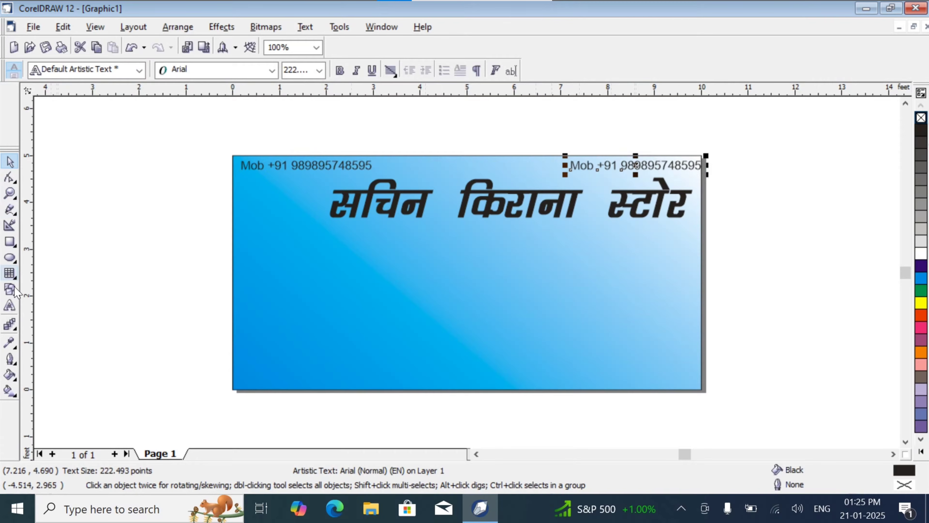
# - Replace the copied line's text with "GSTIN" and the tax number, and align it inside the banner's top-right corner
pyautogui.click(10, 305)
pyautogui.click(700, 176)
pyautogui.hotkey('ctrl', 'a')
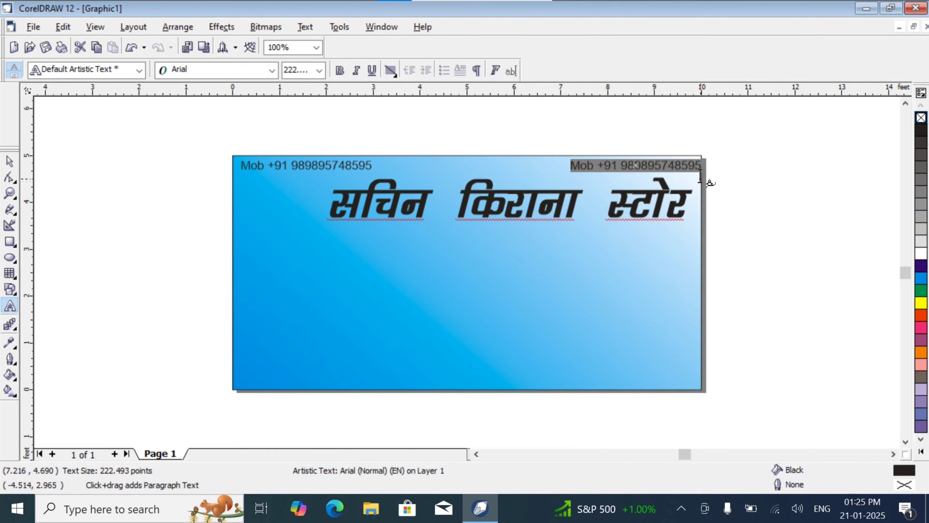
pyautogui.press('Delete')
pyautogui.write('Ti')
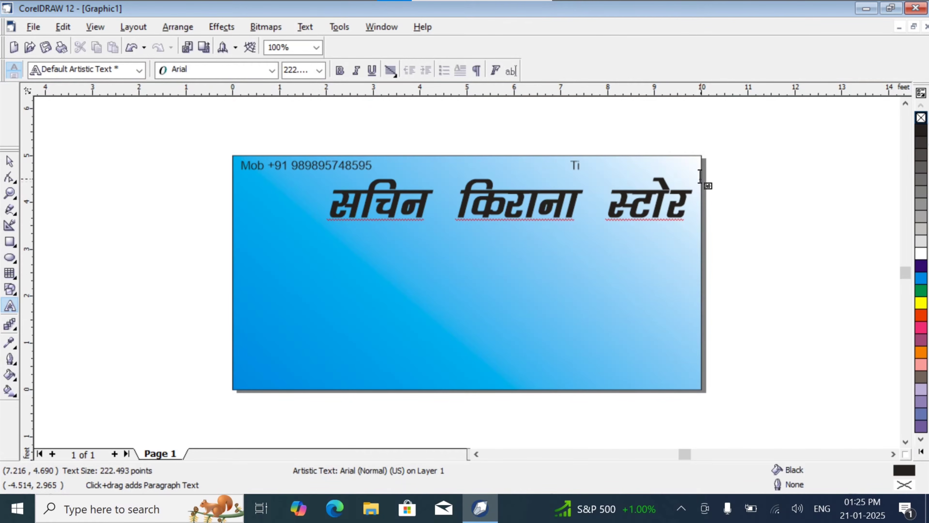
pyautogui.press('BackSpace')
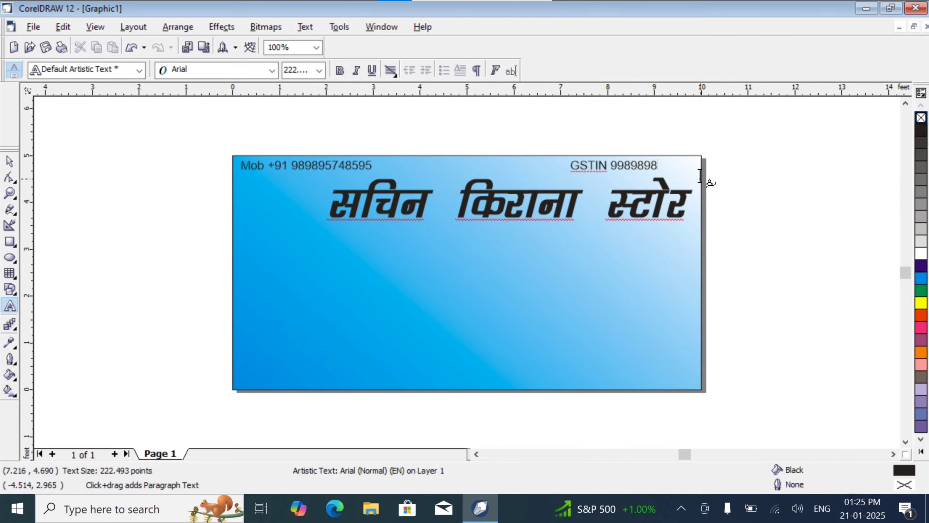
pyautogui.click(10, 161)
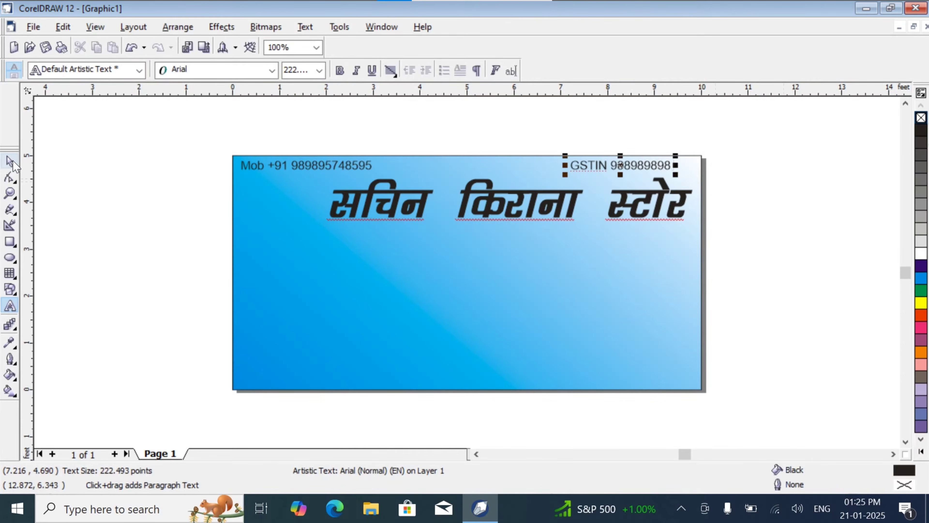
pyautogui.moveTo(620, 166); pyautogui.dragTo(642, 168)
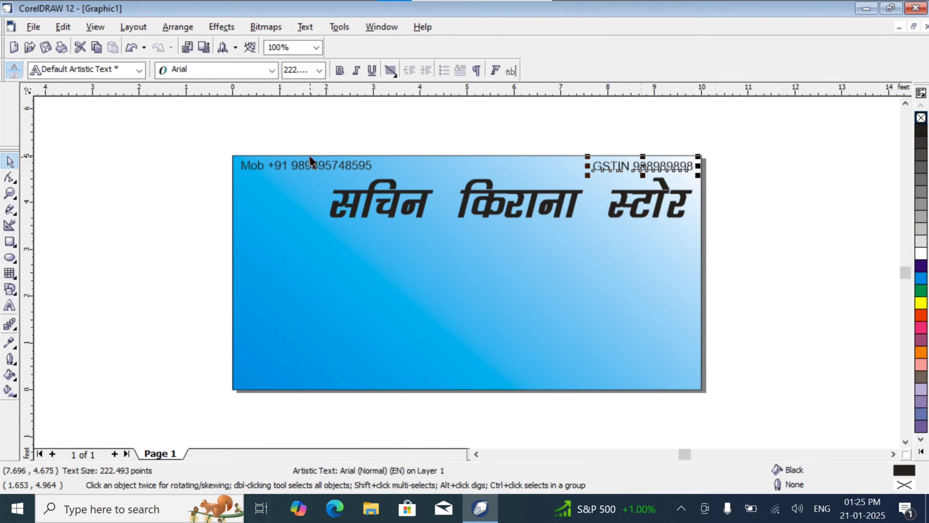
# - Add the artistic text "प्रो" in Kruti Dev 045 beside the banner and enlarge it to about 1123 points
pyautogui.click(9, 306)
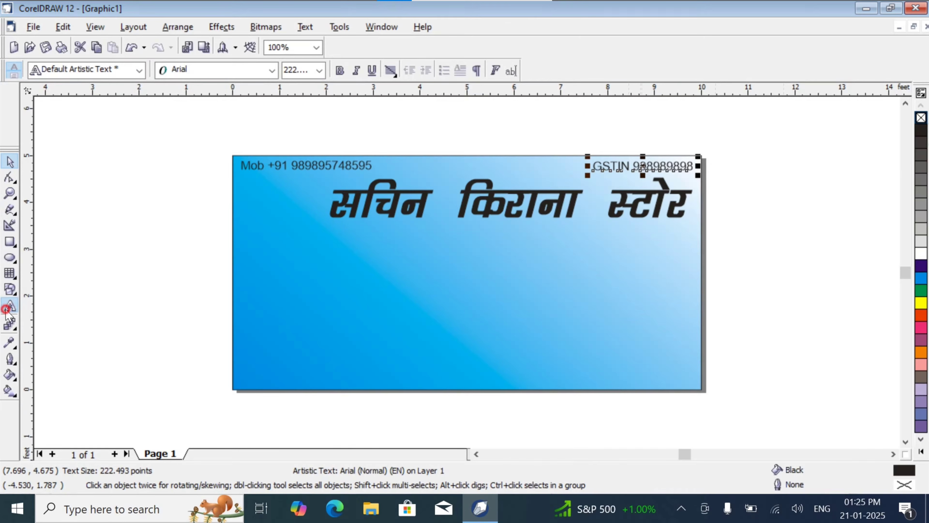
pyautogui.click(157, 183)
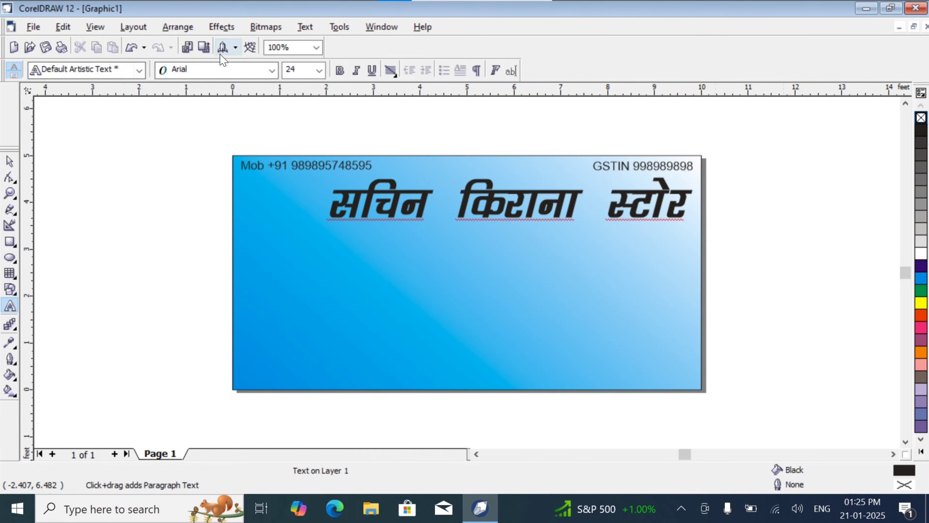
pyautogui.click(224, 70)
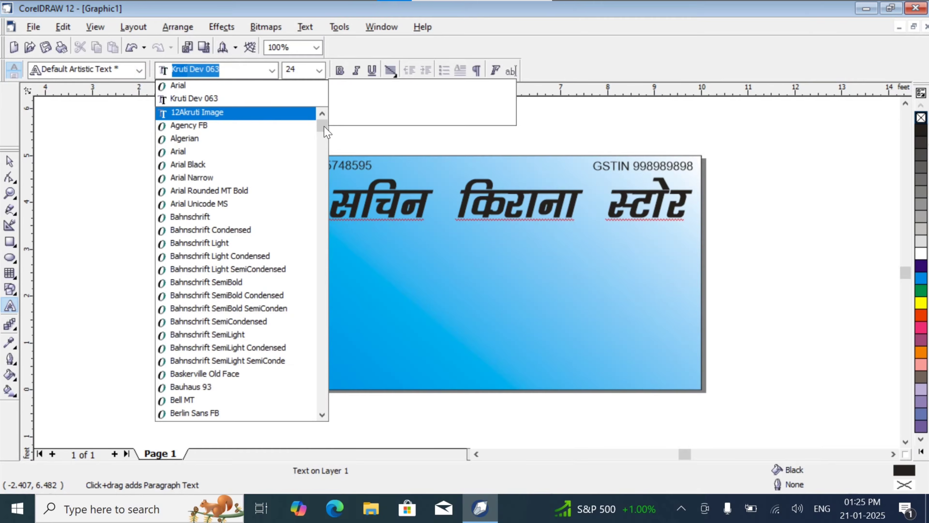
pyautogui.moveTo(325, 131); pyautogui.dragTo(317, 210)
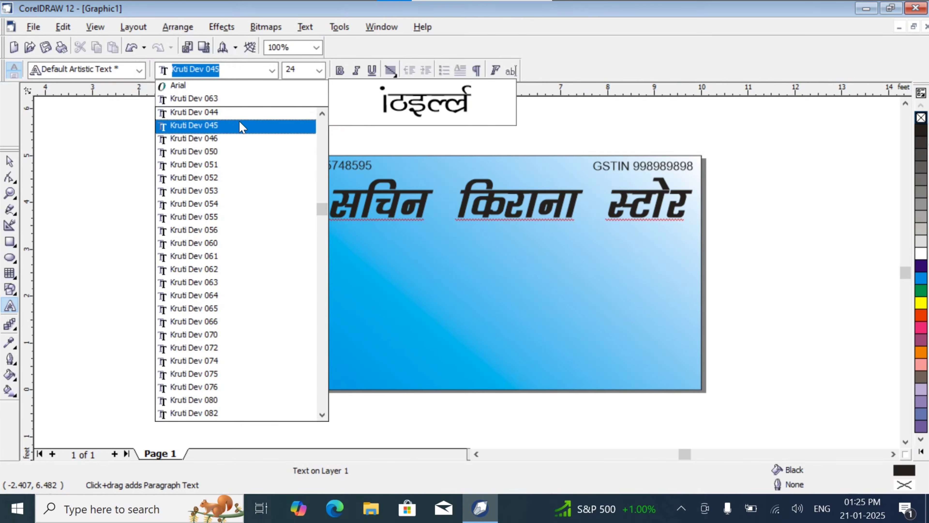
pyautogui.click(239, 121)
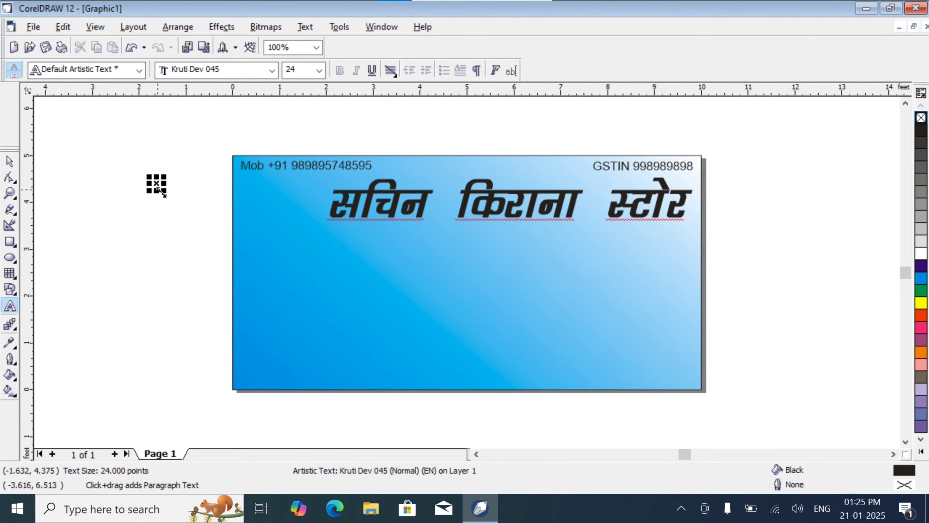
pyautogui.click(153, 187)
pyautogui.click(8, 161)
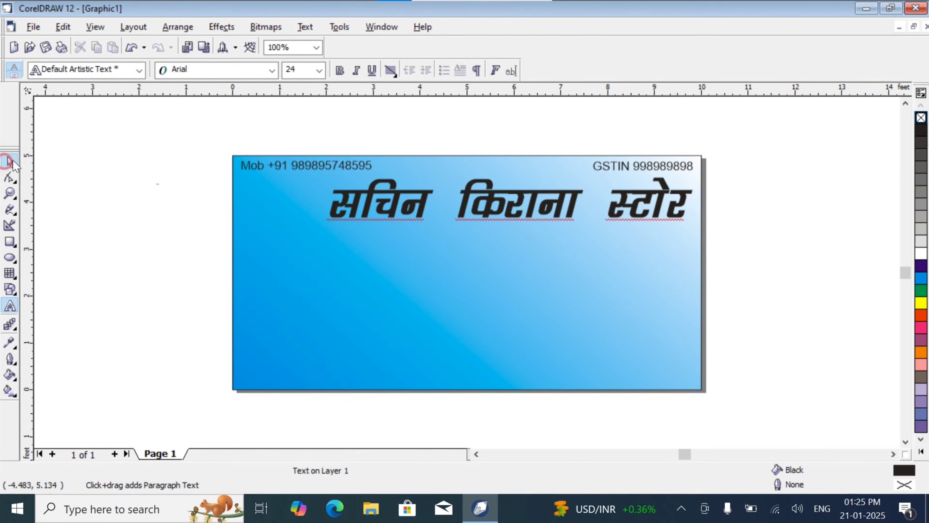
pyautogui.click(161, 183)
pyautogui.click(163, 189)
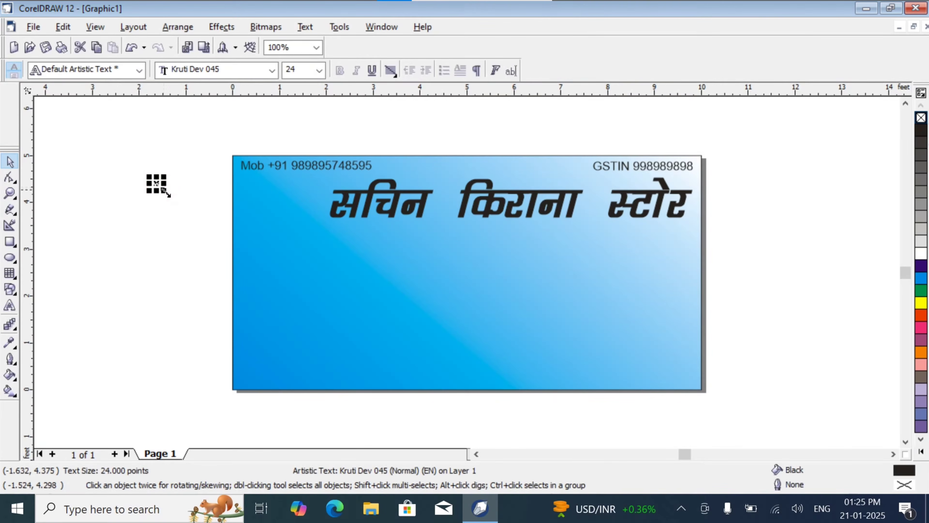
pyautogui.moveTo(165, 190); pyautogui.dragTo(216, 235)
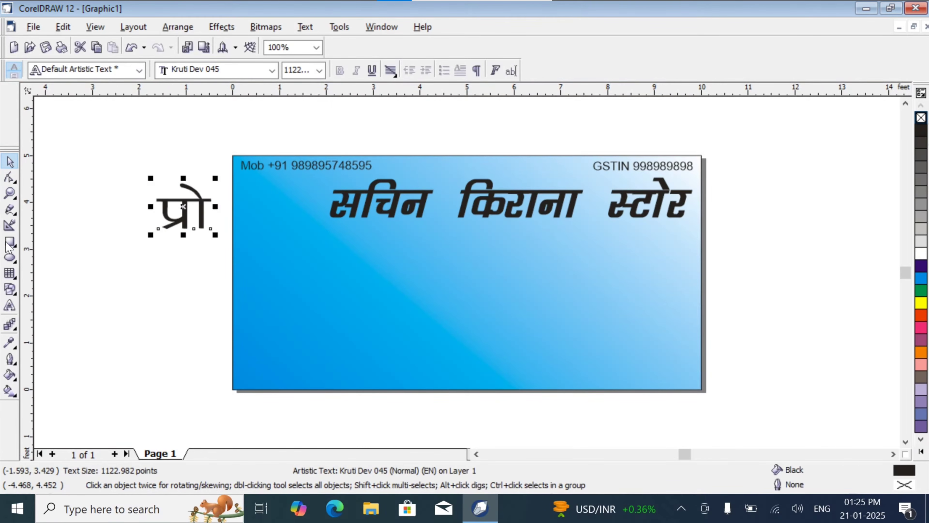
# - Extend the "प्रो" text with a full stop and the proprietor's first name in Hindi
pyautogui.click(10, 307)
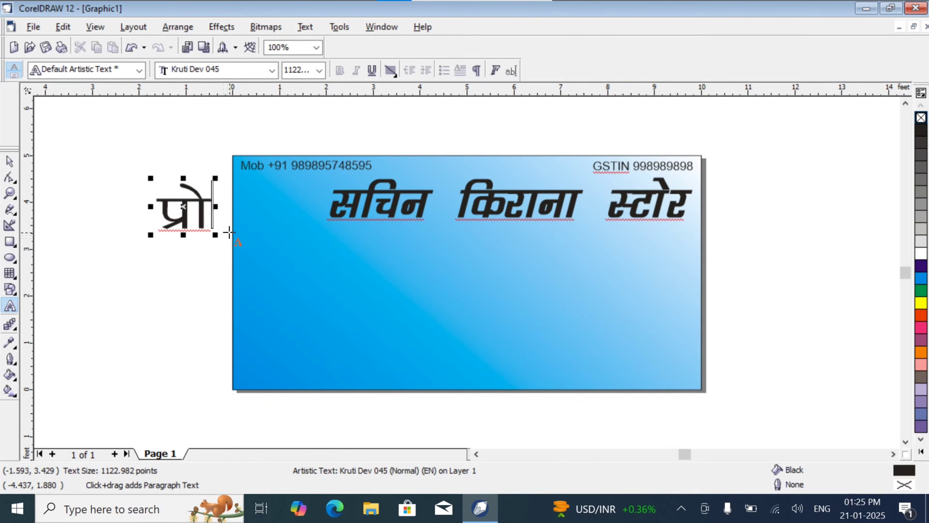
pyautogui.click(229, 232)
pyautogui.write('.')
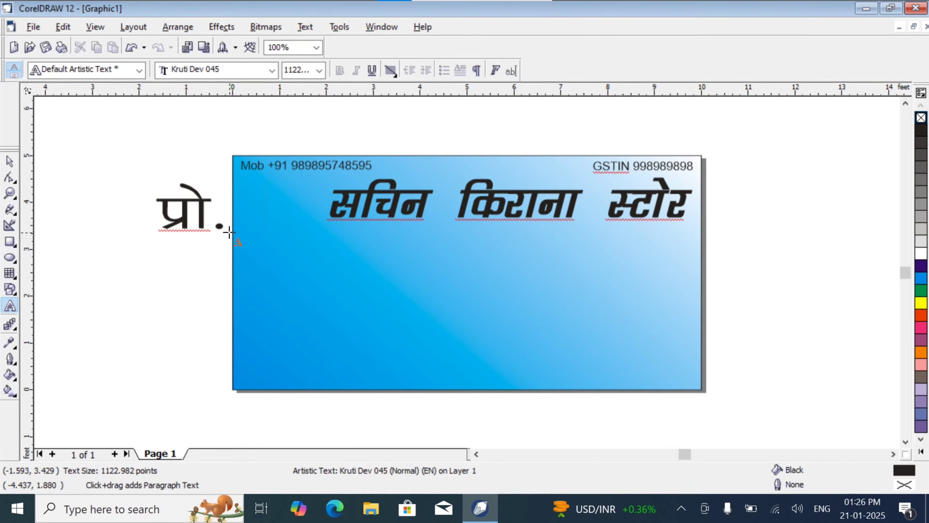
pyautogui.write('lfpu')
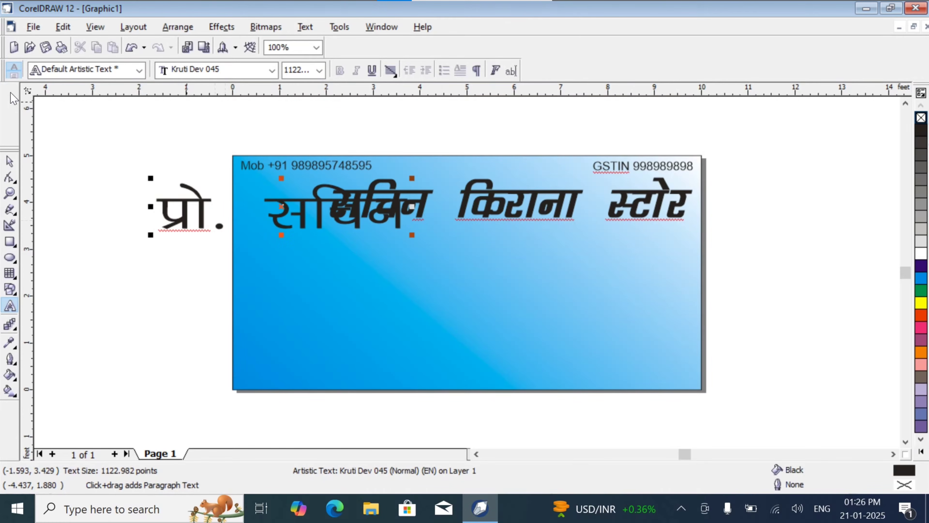
# - Shrink the proprietor line to about 522 points and fit it below the mobile number, narrowed to clear the shop name
pyautogui.click(10, 161)
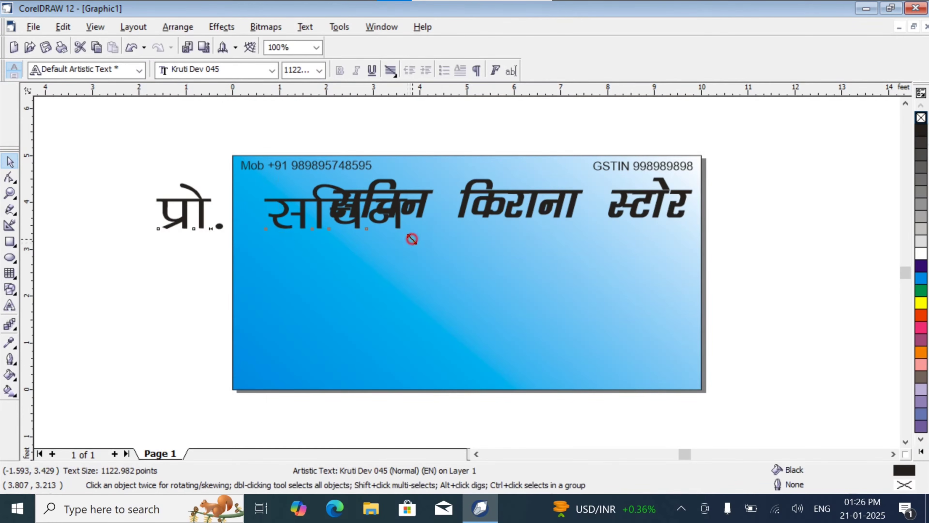
pyautogui.moveTo(412, 234); pyautogui.dragTo(257, 231)
pyautogui.moveTo(212, 197); pyautogui.dragTo(296, 195)
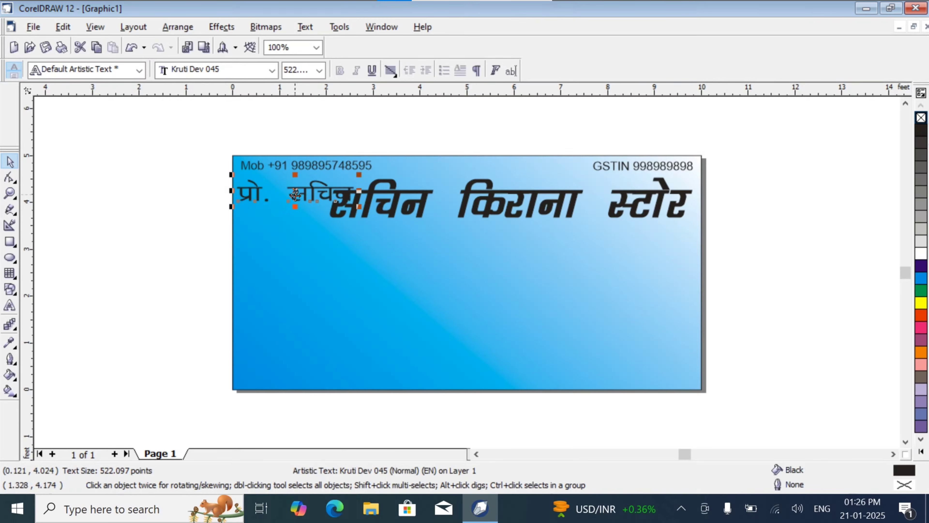
pyautogui.moveTo(358, 191); pyautogui.dragTo(326, 233)
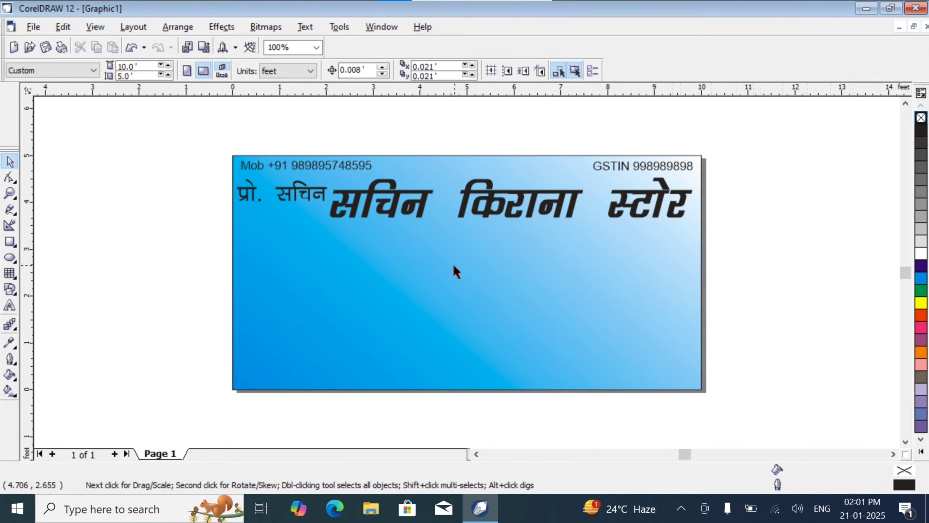
# - Draw a rectangle about 7.7 by 0.56 feet below the shop name, and stretch the shop name taller to about 1397 points
pyautogui.click(10, 241)
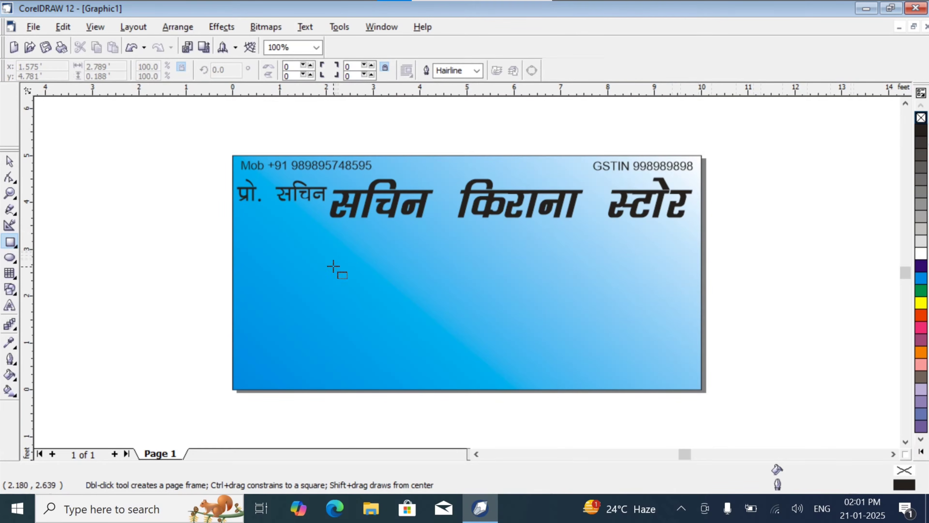
pyautogui.moveTo(334, 261); pyautogui.dragTo(696, 288)
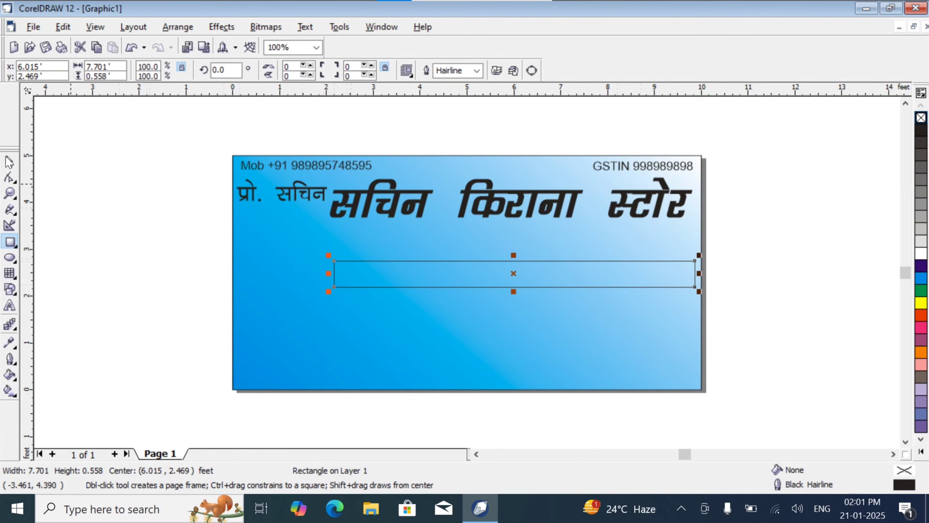
pyautogui.click(9, 161)
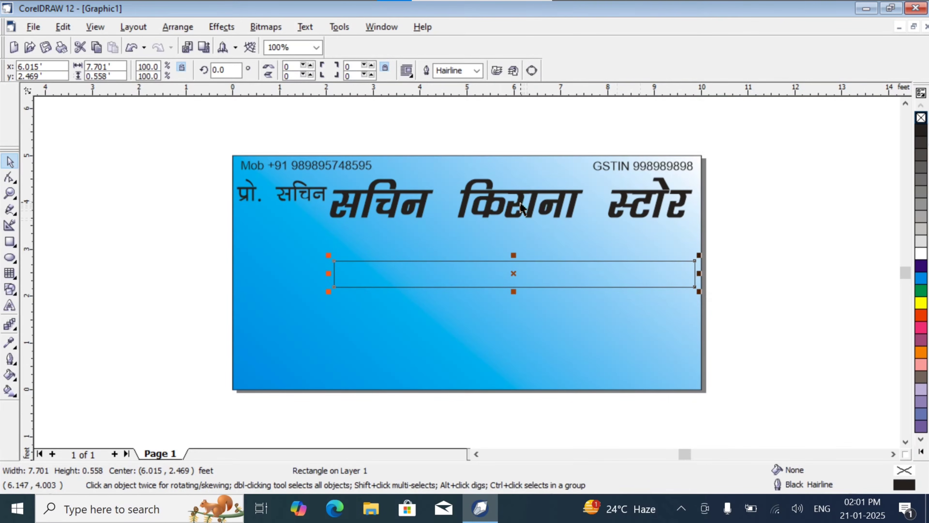
pyautogui.moveTo(522, 206); pyautogui.dragTo(508, 170)
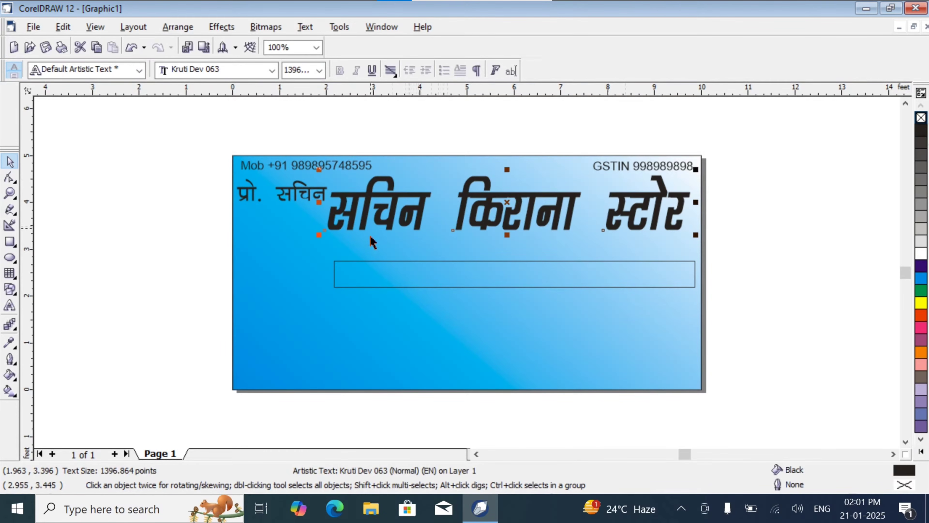
pyautogui.click(378, 260)
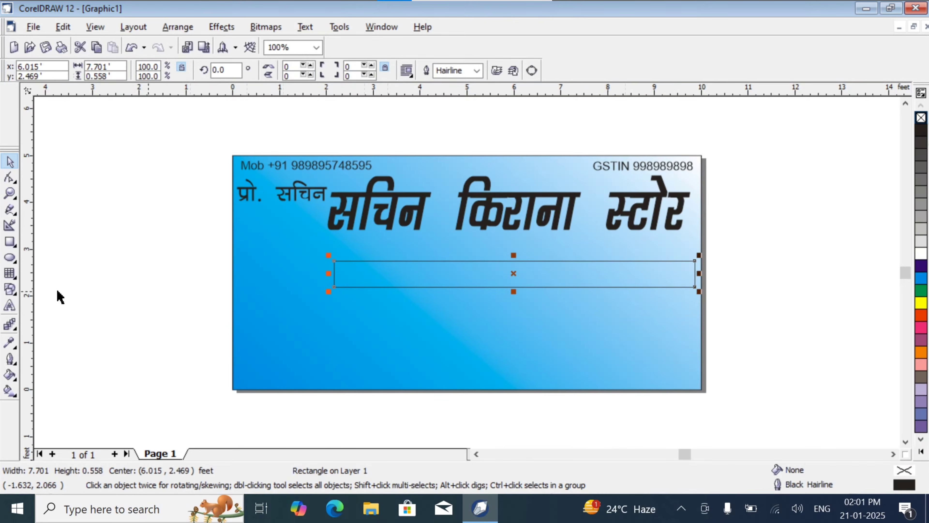
pyautogui.click(9, 177)
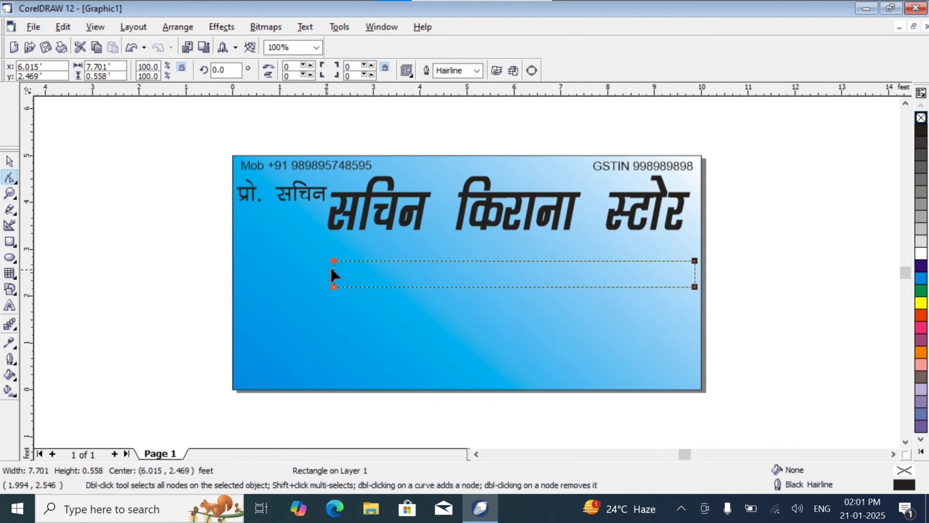
pyautogui.moveTo(334, 263)
pyautogui.mouseDown()
pyautogui.moveTo(342, 265)
pyautogui.moveTo(334, 263)
pyautogui.mouseUp()
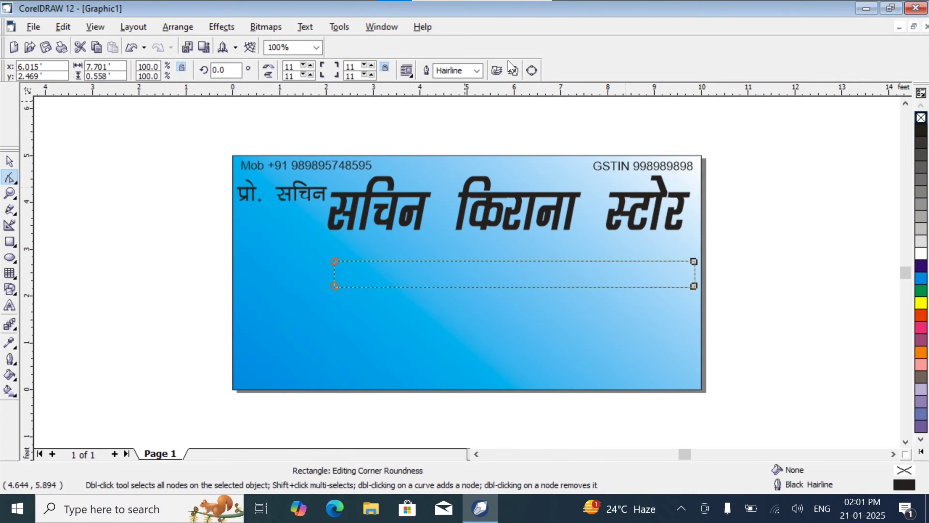
pyautogui.click(531, 69)
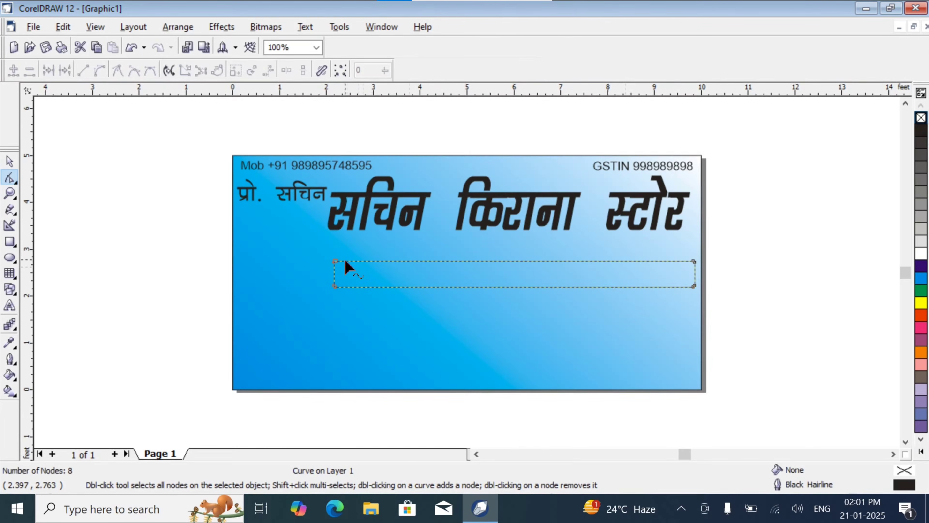
pyautogui.hotkey('ctrl', 'z')
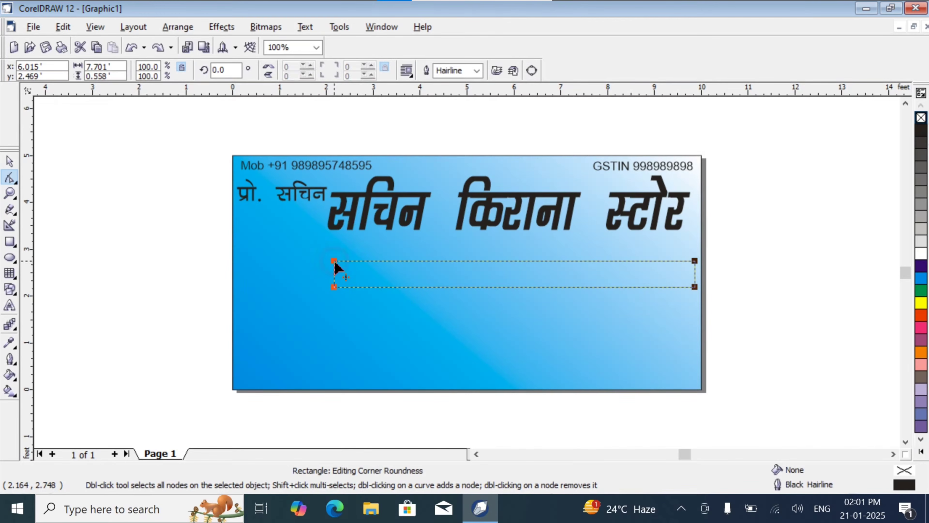
# - Convert the rectangle to curves and slant its left end by moving the upper-left corner inward about 0.25 feet
pyautogui.click(531, 71)
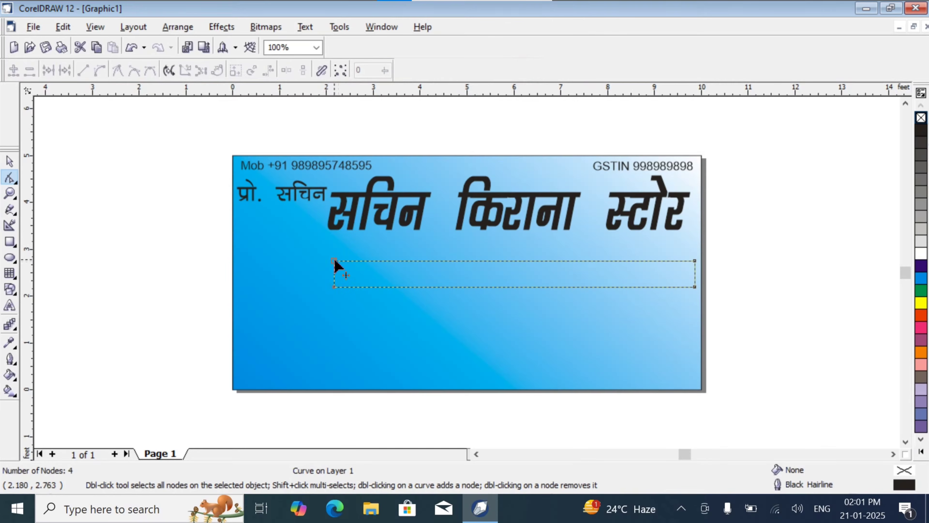
pyautogui.moveTo(335, 260); pyautogui.dragTo(346, 261)
pyautogui.click(10, 161)
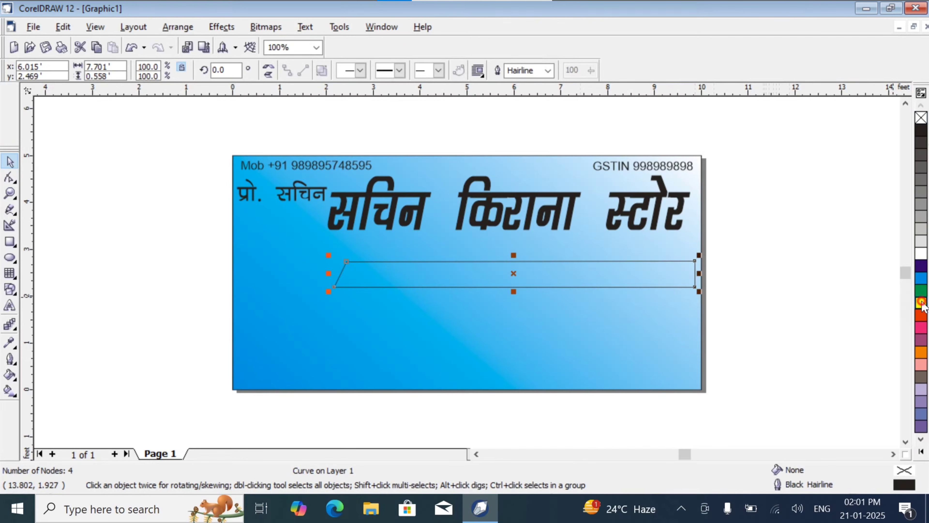
# - Give the slanted bar a yellow fill and outline, and place a duplicate of it slightly up and to the right
pyautogui.click(922, 303)
pyautogui.rightClick(921, 303)
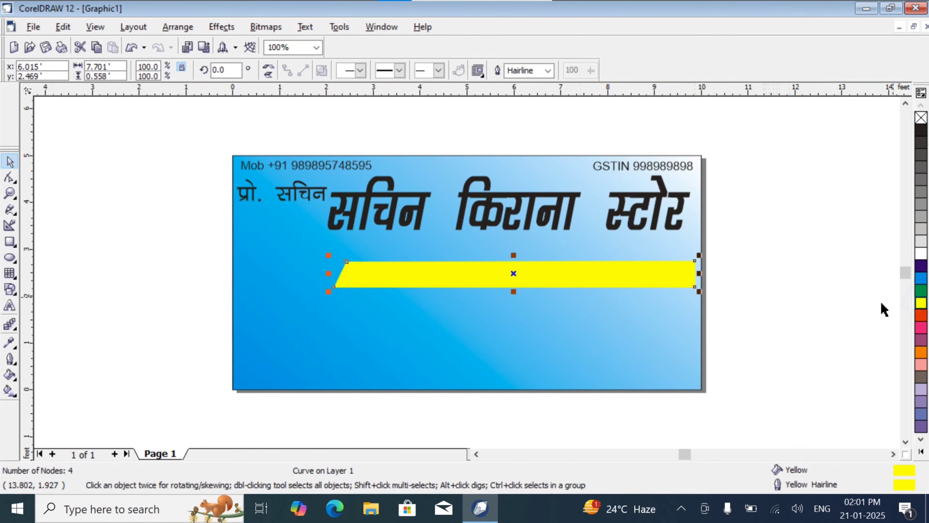
pyautogui.press('Up')
pyautogui.press('Right')
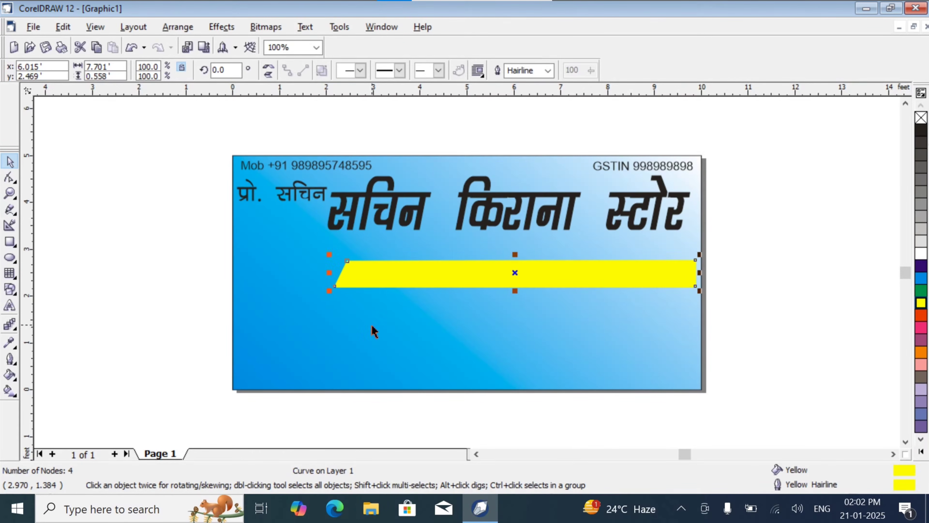
# - Give the duplicate bar a red fill and outline and nudge it up so a thin yellow strip shows below it
pyautogui.click(921, 315)
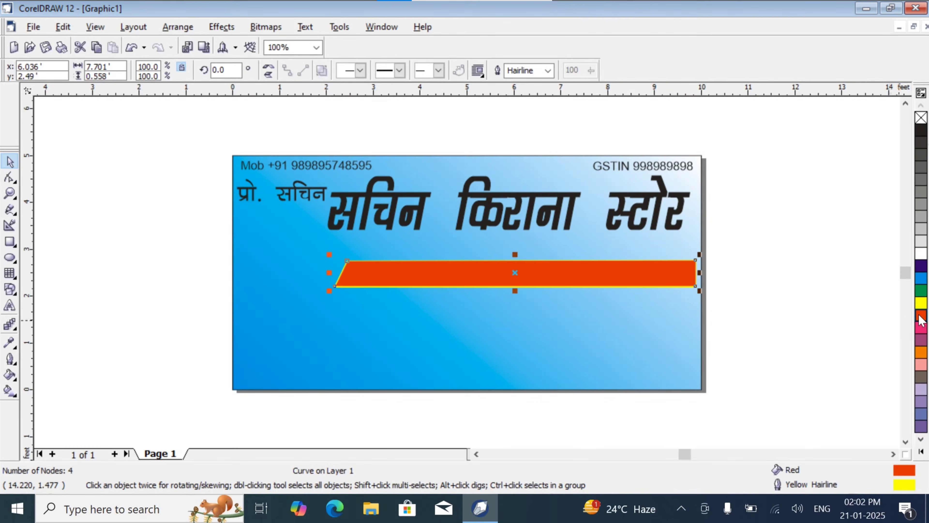
pyautogui.rightClick(921, 316)
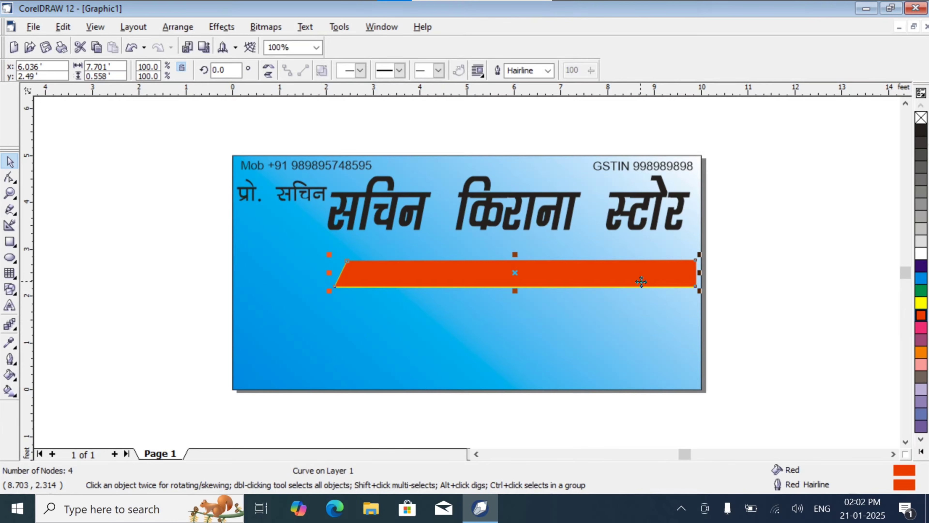
pyautogui.press('Up')
pyautogui.press('Up')
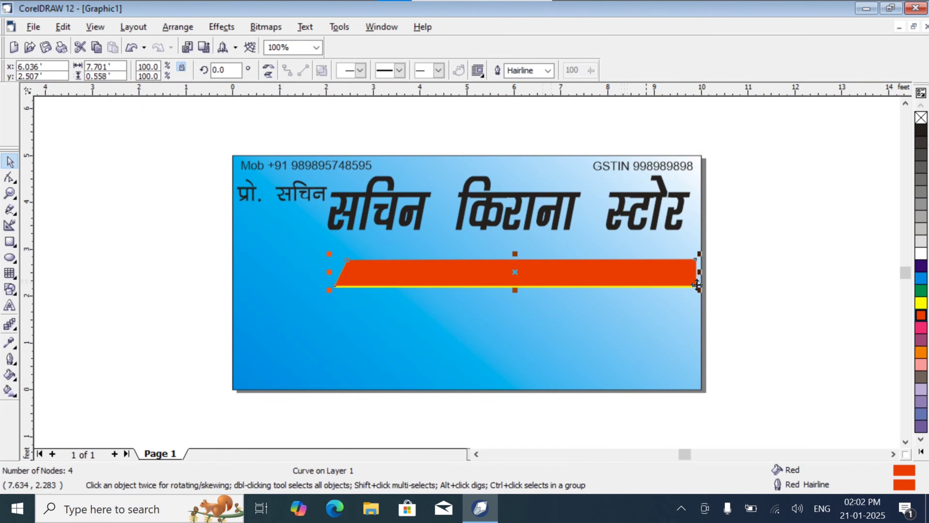
pyautogui.press('Up')
pyautogui.press('Up')
pyautogui.press('Up')
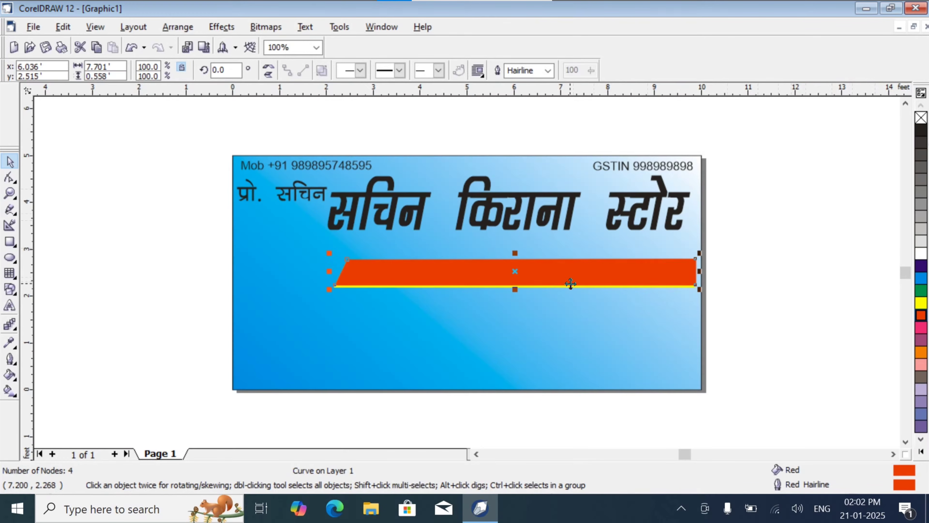
pyautogui.click(782, 306)
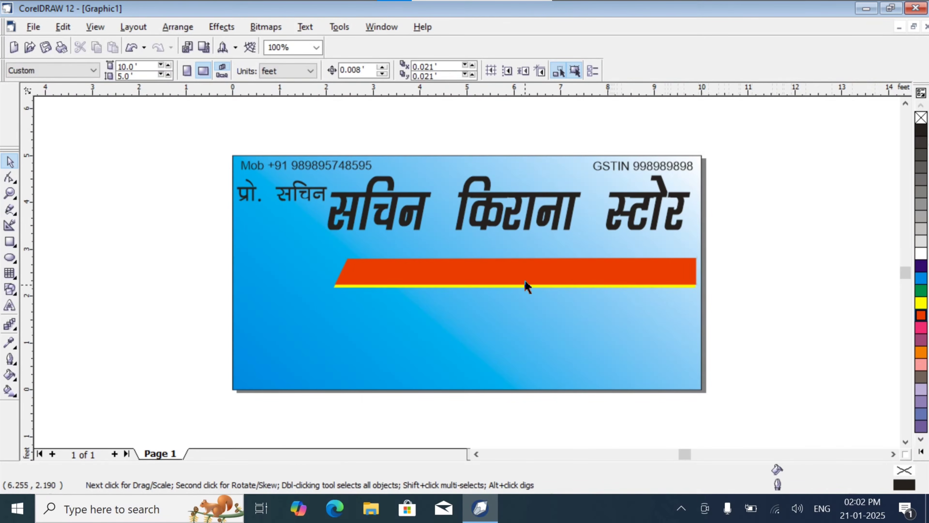
# - Bring the yellow bar to the front, above the red copy
pyautogui.click(517, 286)
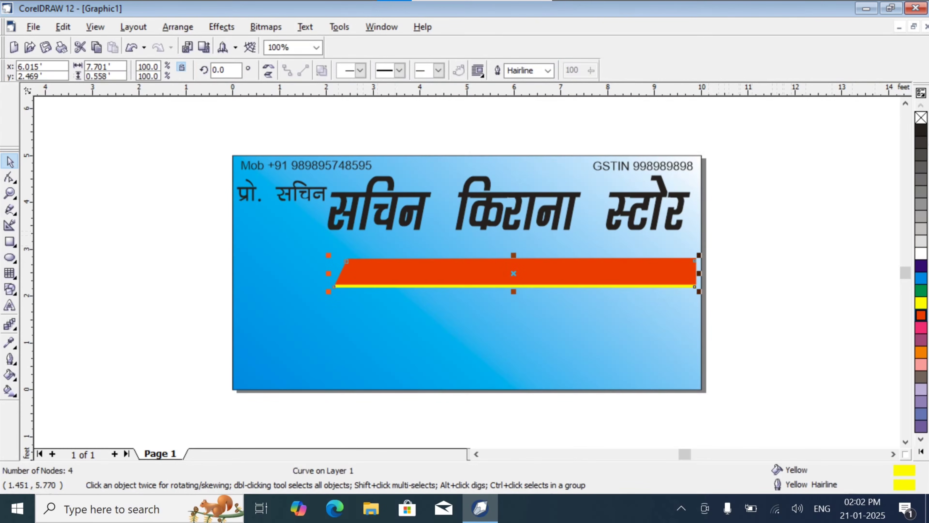
pyautogui.click(178, 27)
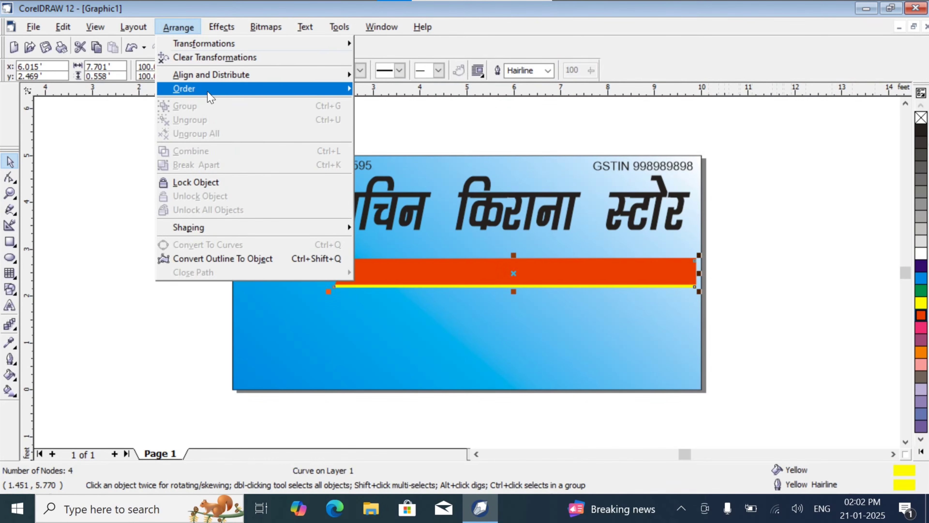
pyautogui.moveTo(210, 96)
pyautogui.click(386, 90)
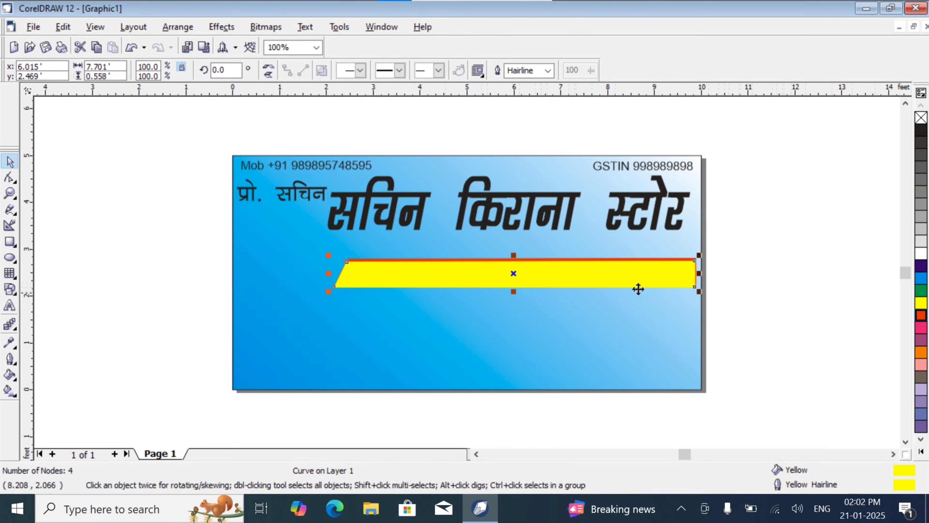
# - Nudge the red bar down behind the yellow bar until a thin red strip shows along its lower edge
pyautogui.click(599, 260)
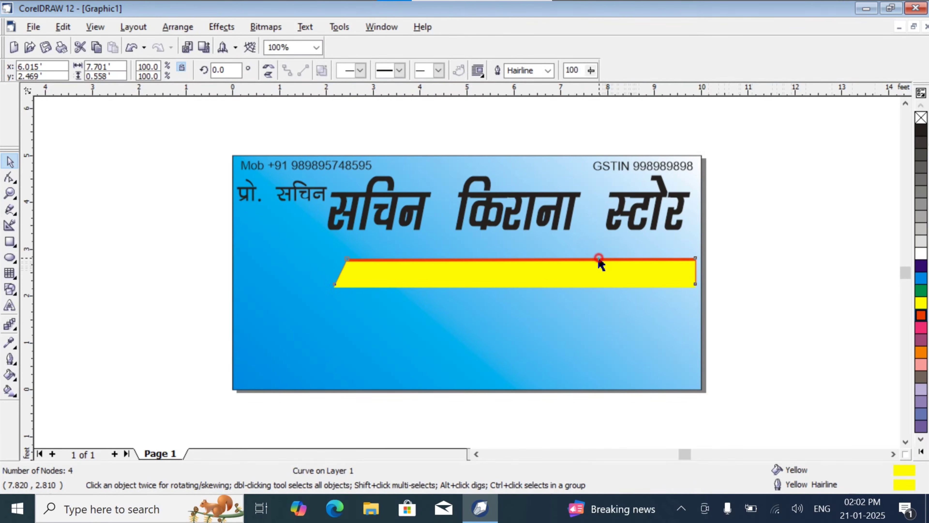
pyautogui.press('Down')
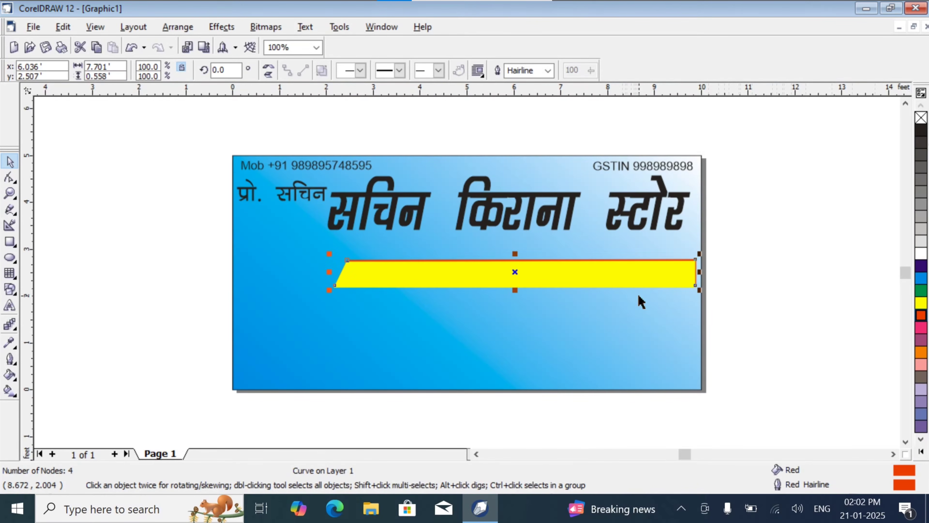
pyautogui.press('Down')
pyautogui.press('Down')
pyautogui.press('Down')
pyautogui.press('Down')
pyautogui.press('Down')
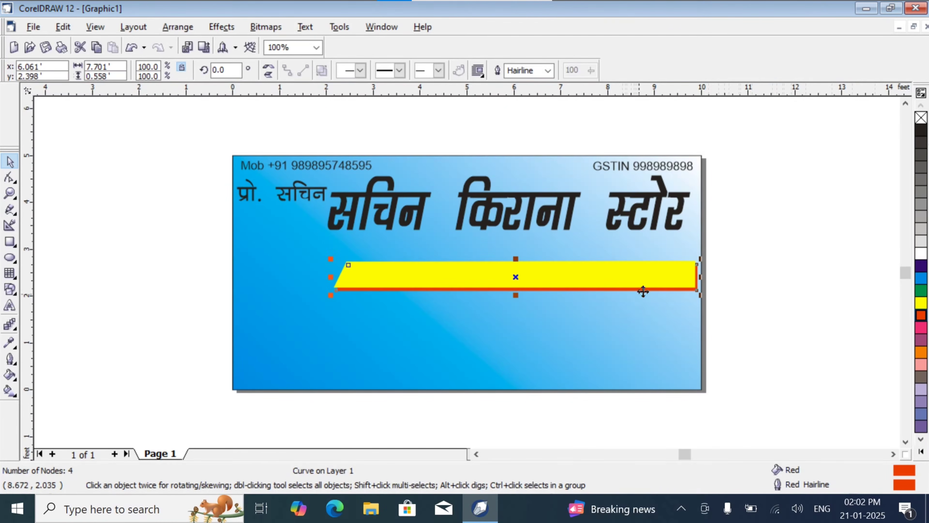
pyautogui.click(742, 262)
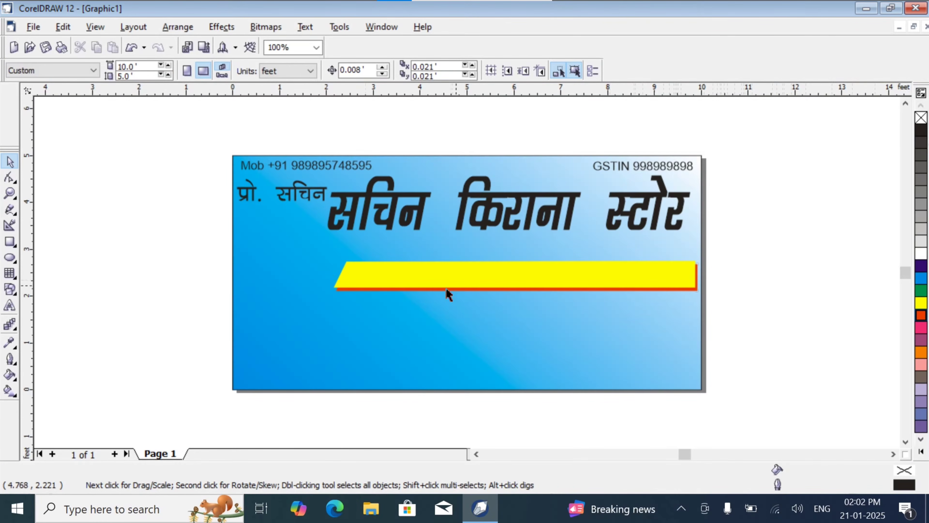
# - Add the artistic text थोक beside the banner's lower left in Kruti Dev 045 and enlarge it to about 1060 points
pyautogui.click(10, 304)
pyautogui.click(155, 305)
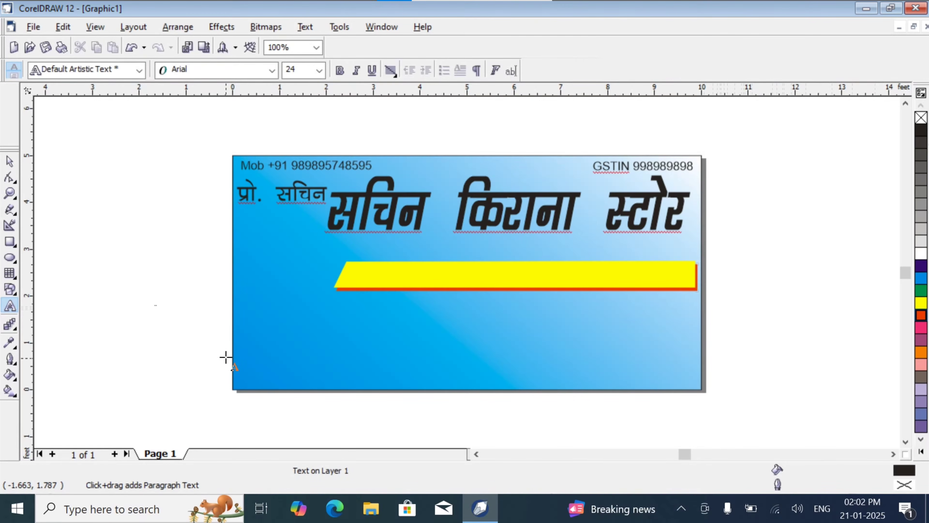
pyautogui.click(236, 72)
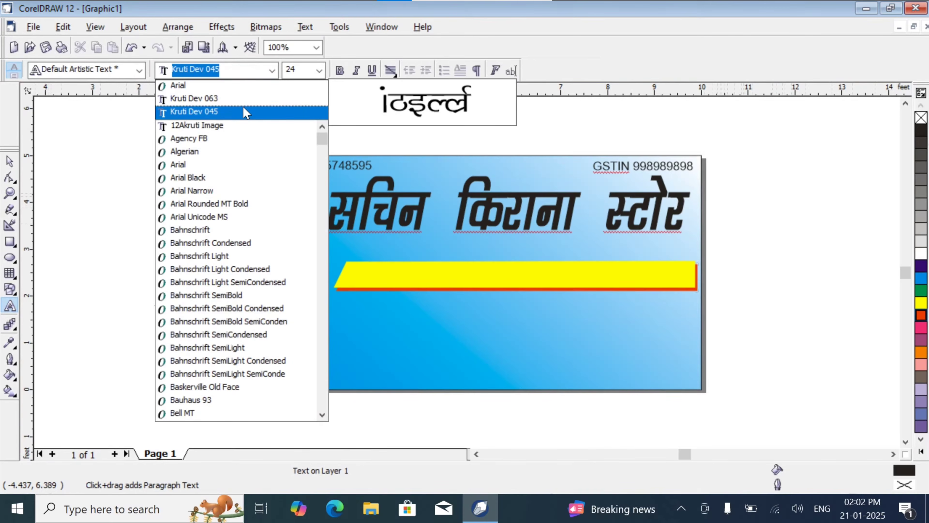
pyautogui.click(243, 109)
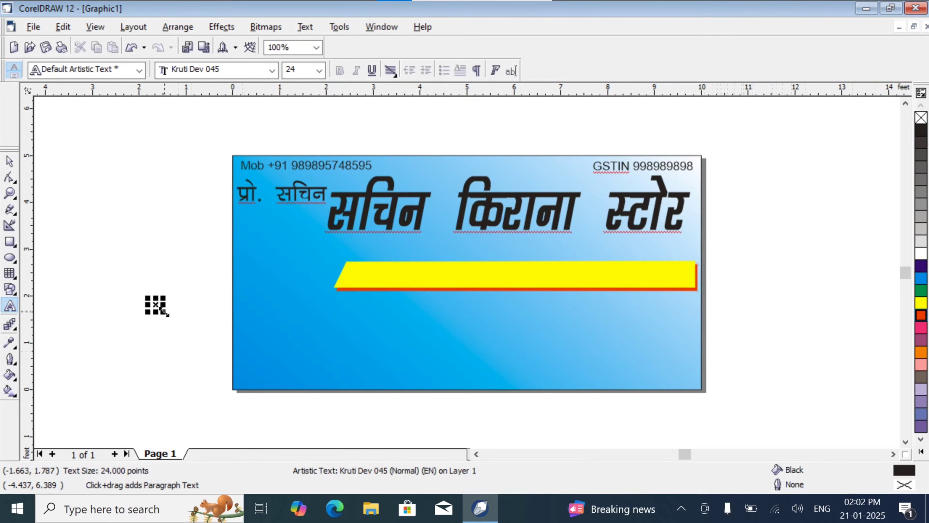
pyautogui.moveTo(164, 311); pyautogui.dragTo(271, 384)
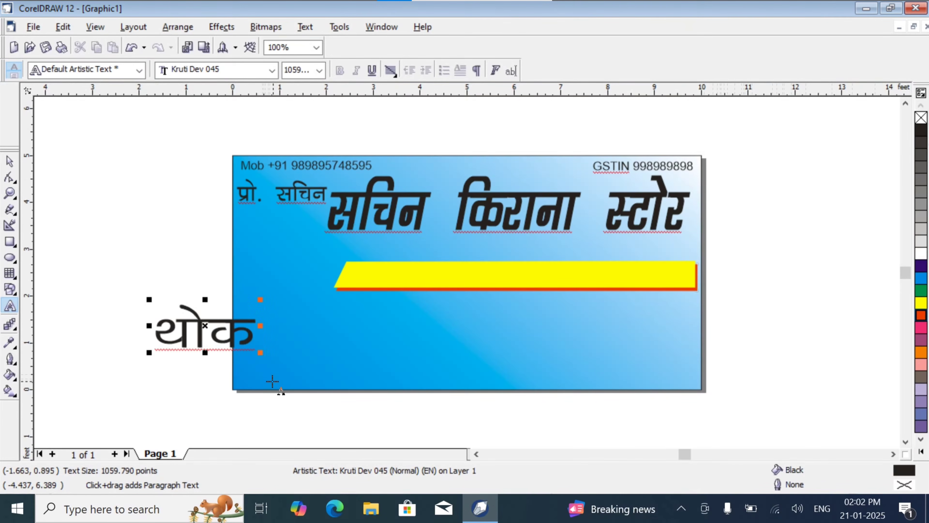
# - Change the font of the whole थोक text to Kruti Dev 011
pyautogui.hotkey('ctrl', 'a')
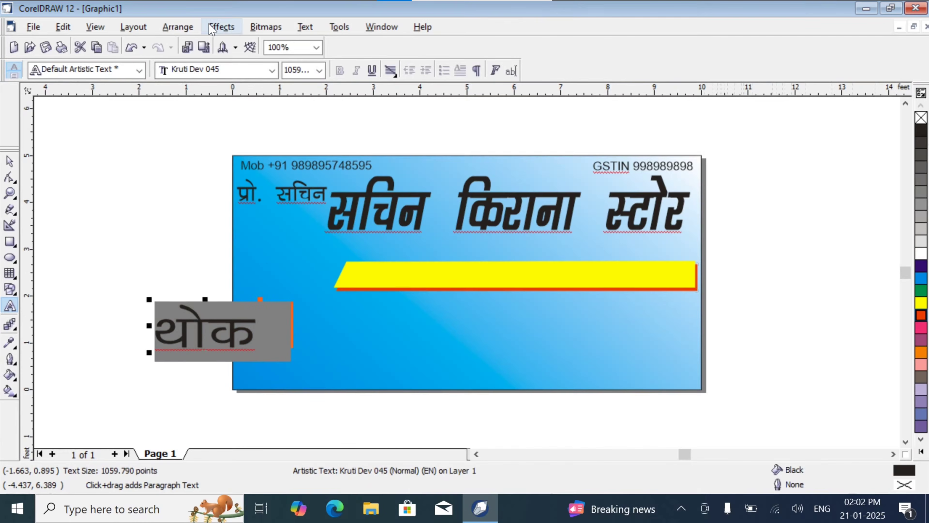
pyautogui.click(267, 70)
pyautogui.click(235, 72)
pyautogui.click(233, 71)
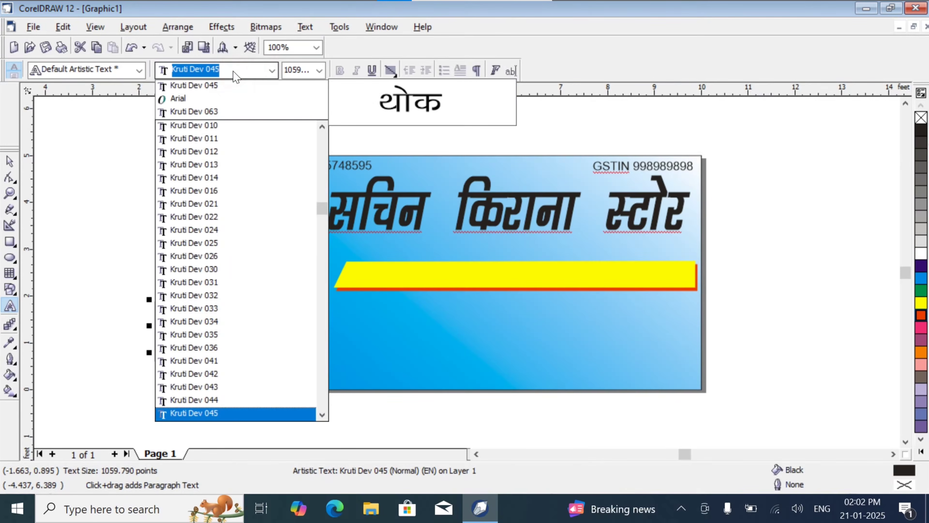
pyautogui.click(235, 139)
# - Extend the थोक text so the tagline reads थोक एवं फुटकर विक्रेता
pyautogui.click(239, 336)
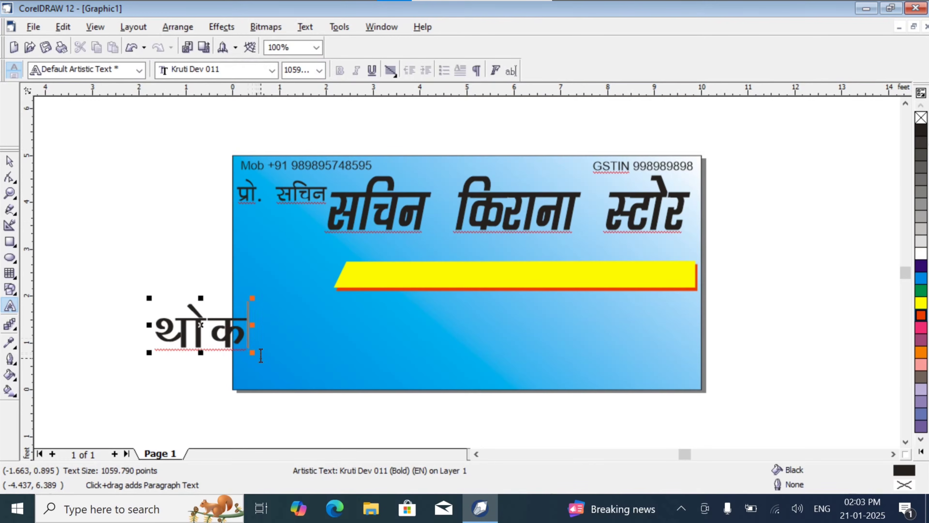
pyautogui.click(261, 355)
pyautogui.write(',o')
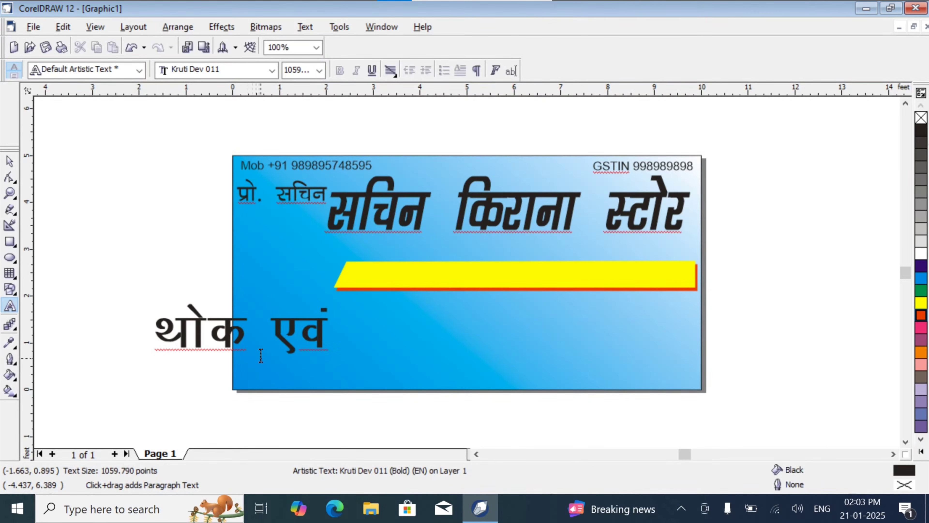
pyautogui.write('a QqVj')
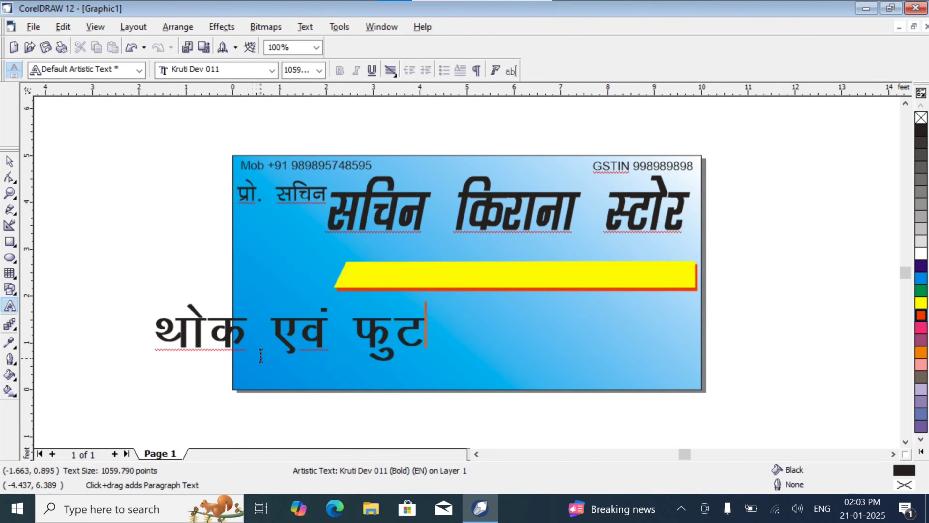
pyautogui.write('d')
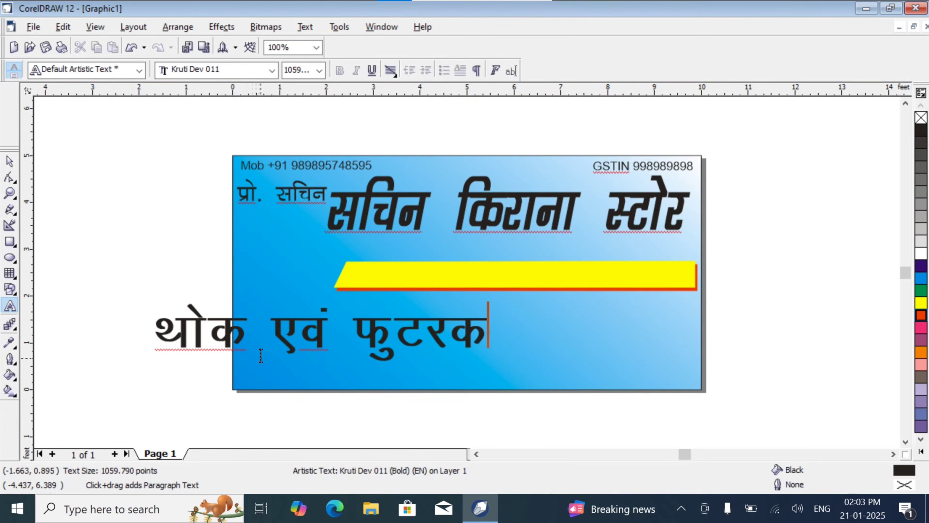
pyautogui.press('BackSpace')
pyautogui.press('BackSpace')
pyautogui.write('dj')
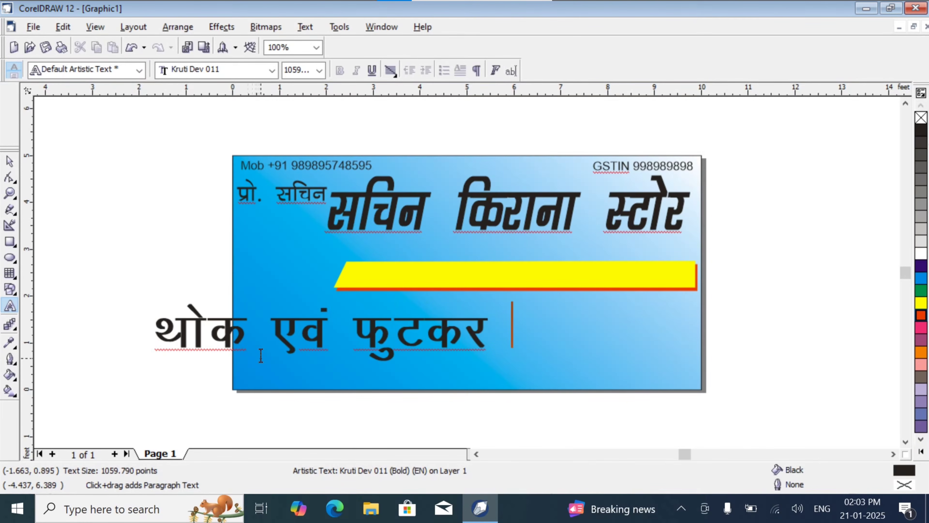
pyautogui.write(' f')
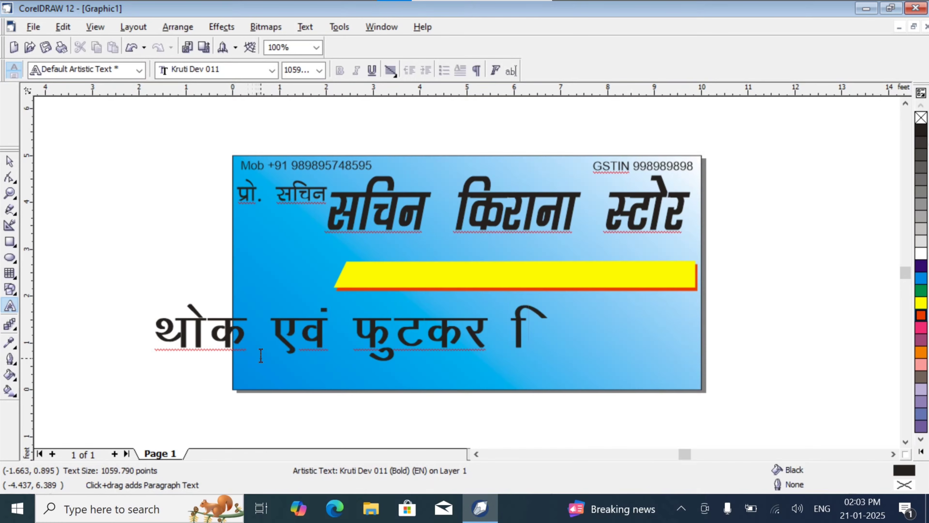
pyautogui.write('o')
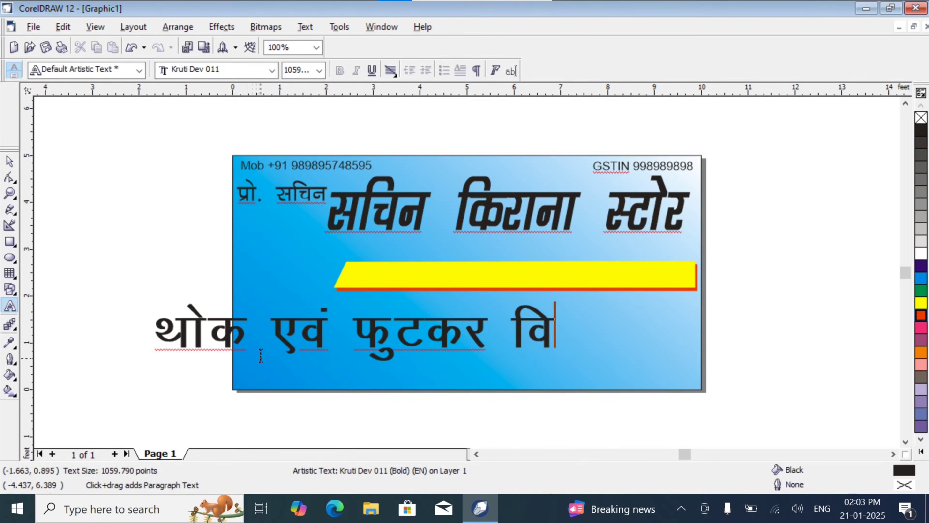
pyautogui.write('dzsrk')
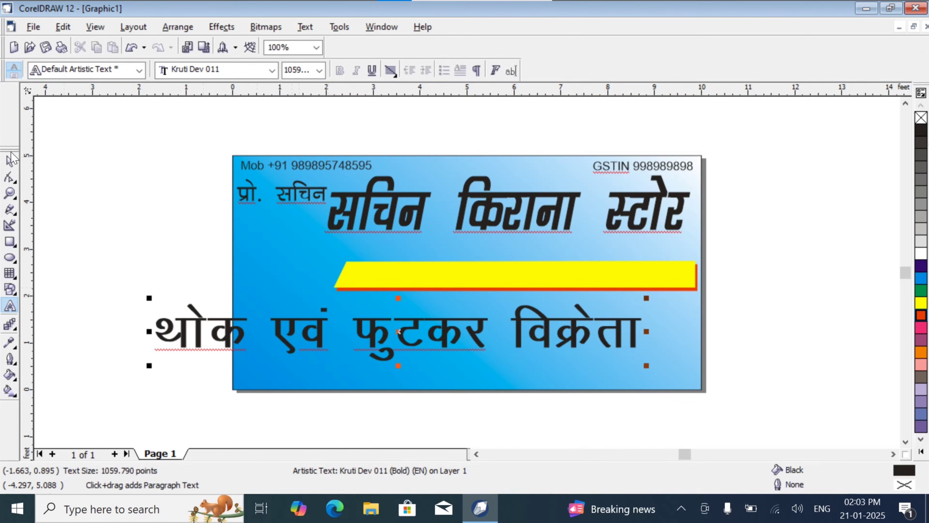
# - Shrink the tagline to about 485 points, place it on the yellow bar and stretch it to about 149% width
pyautogui.click(9, 162)
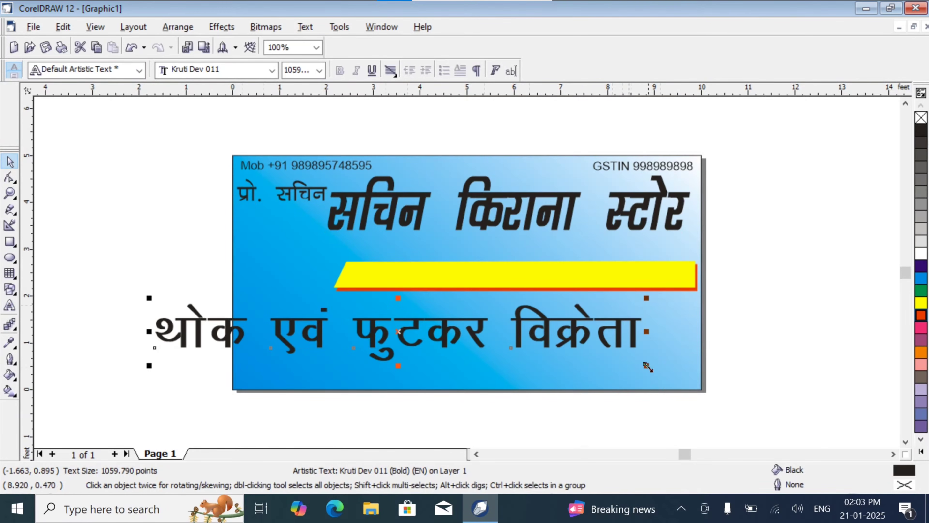
pyautogui.moveTo(646, 365); pyautogui.dragTo(383, 334)
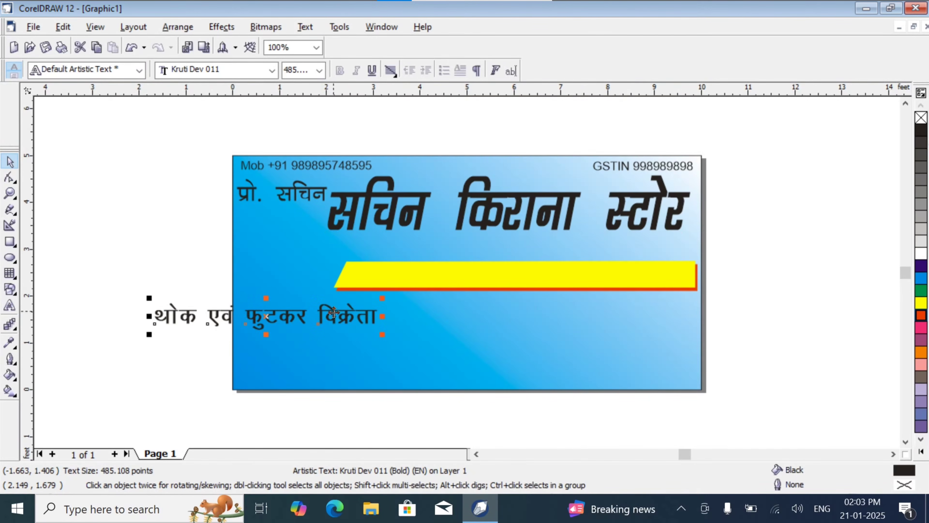
pyautogui.moveTo(334, 312); pyautogui.dragTo(685, 276)
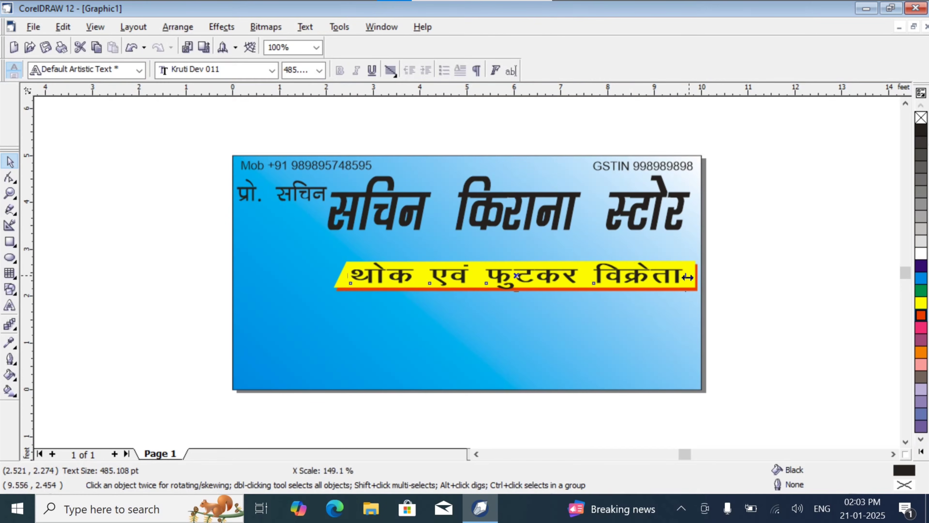
pyautogui.click(769, 306)
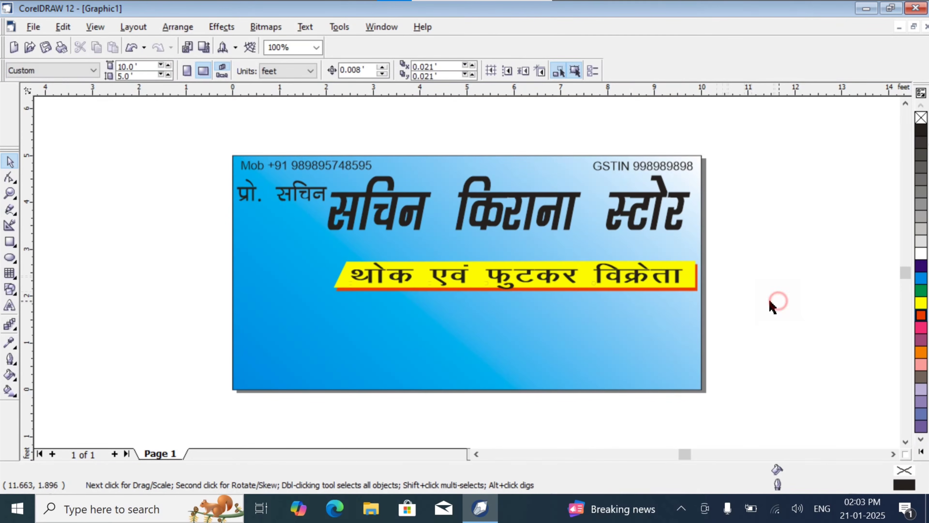
# - Give the tagline on the yellow bar a red fill and a red outline
pyautogui.click(547, 275)
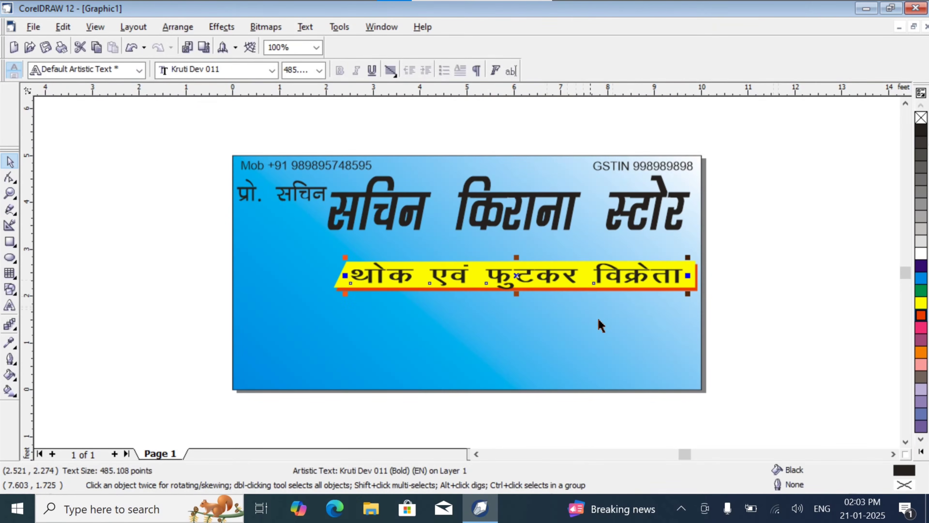
pyautogui.click(922, 315)
pyautogui.rightClick(922, 316)
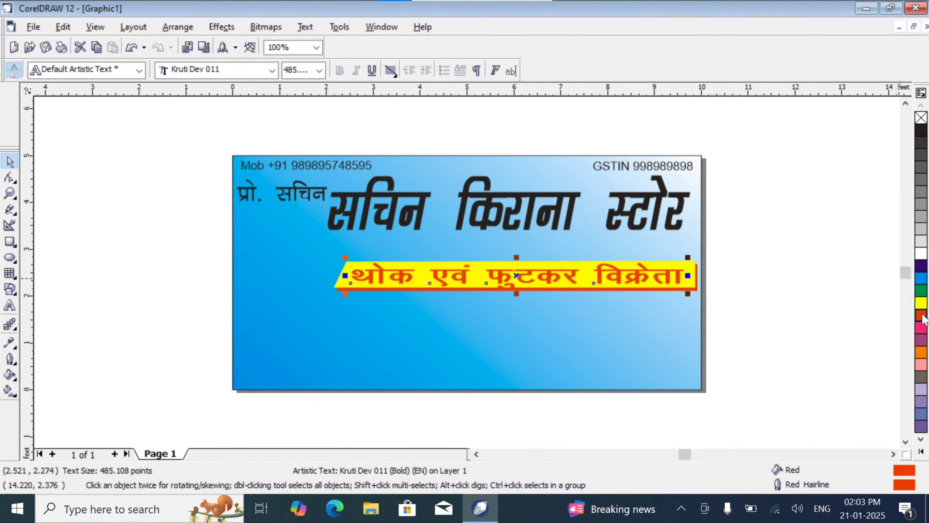
# - Duplicate the red tagline with a slight offset and give the copy a black fill and outline
pyautogui.hotkey('ctrl', 'd')
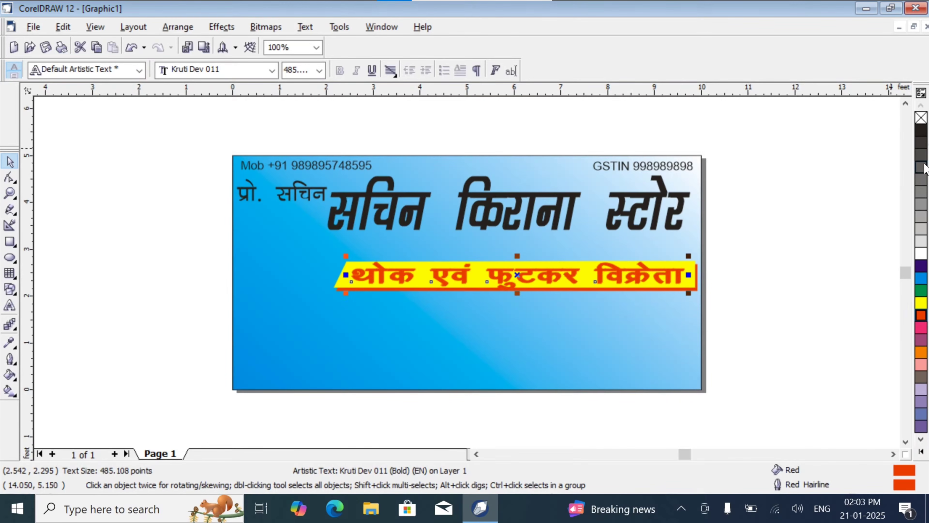
pyautogui.click(923, 155)
pyautogui.rightClick(923, 157)
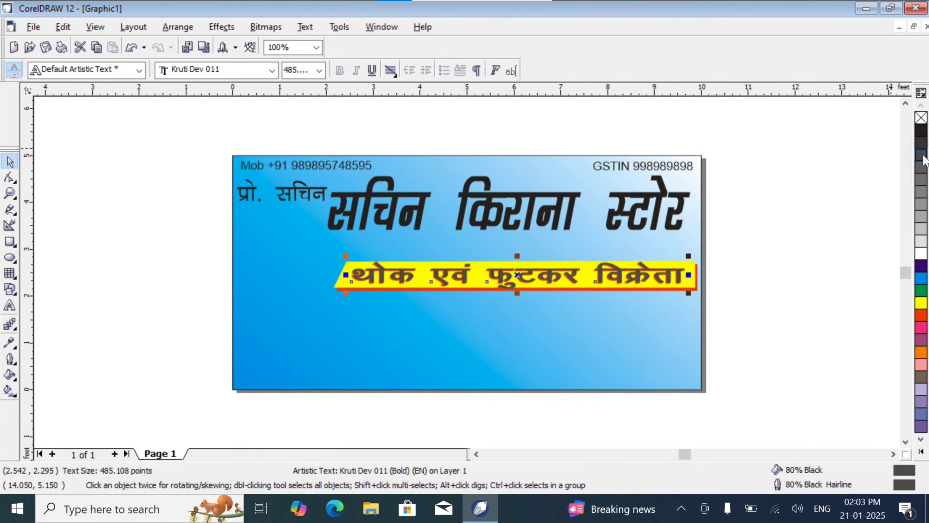
pyautogui.rightClick(922, 131)
pyautogui.click(922, 131)
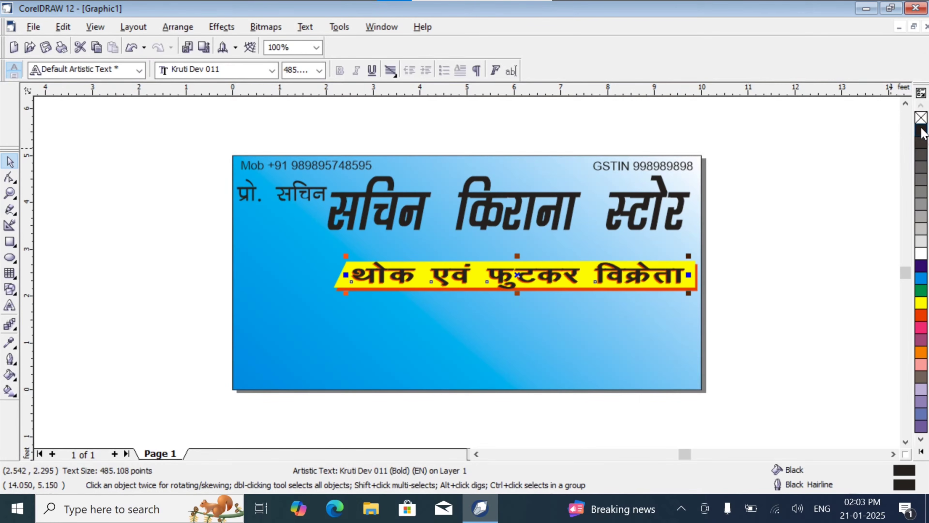
pyautogui.click(817, 199)
# - Give the large shop name सचिन किराना स्टोर a white 2.0 pt outline that scales with the image
pyautogui.click(495, 206)
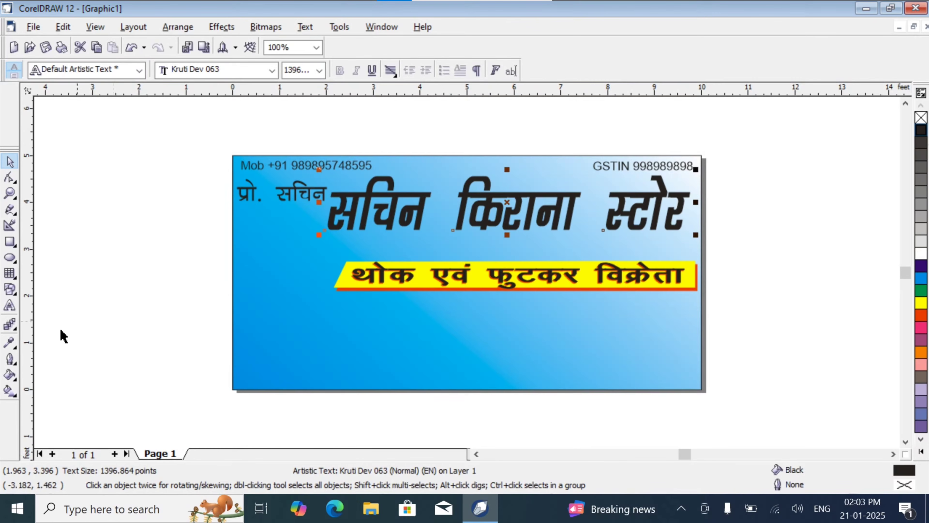
pyautogui.click(10, 372)
pyautogui.click(10, 358)
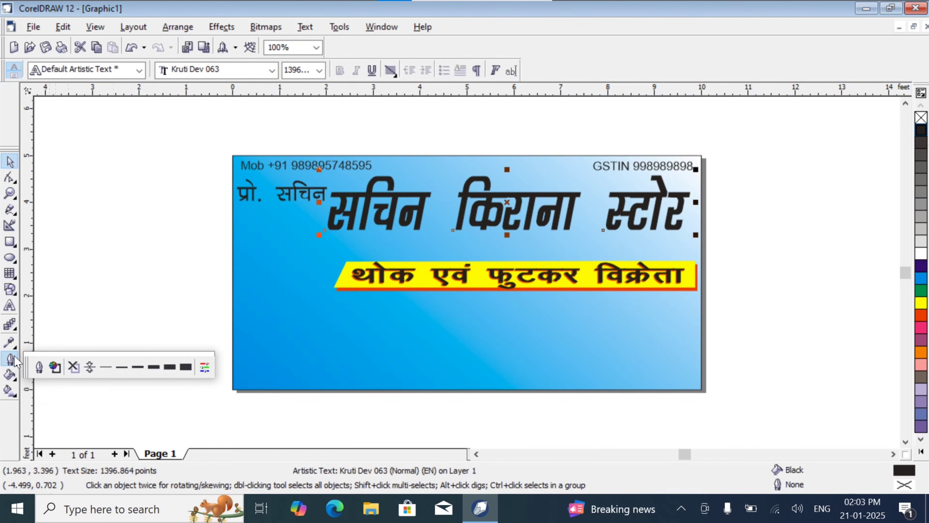
pyautogui.click(43, 369)
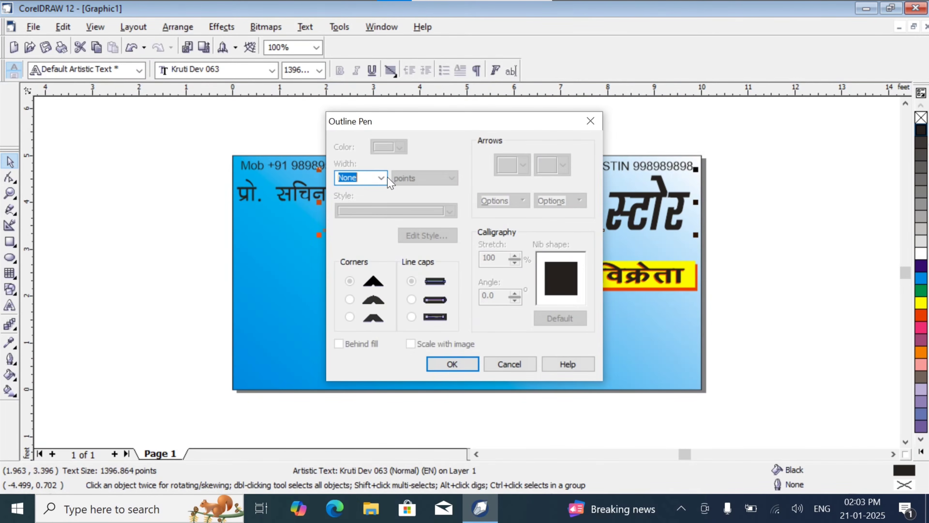
pyautogui.click(381, 179)
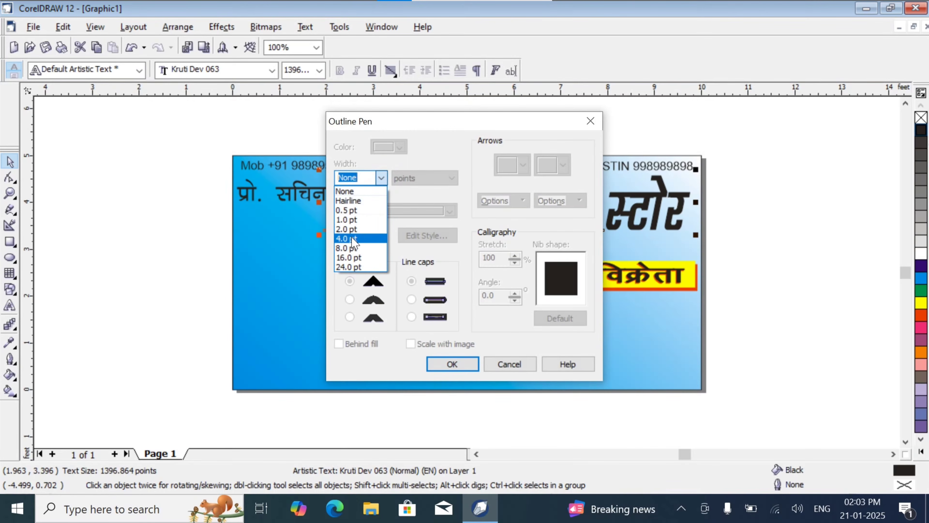
pyautogui.click(346, 229)
pyautogui.click(400, 147)
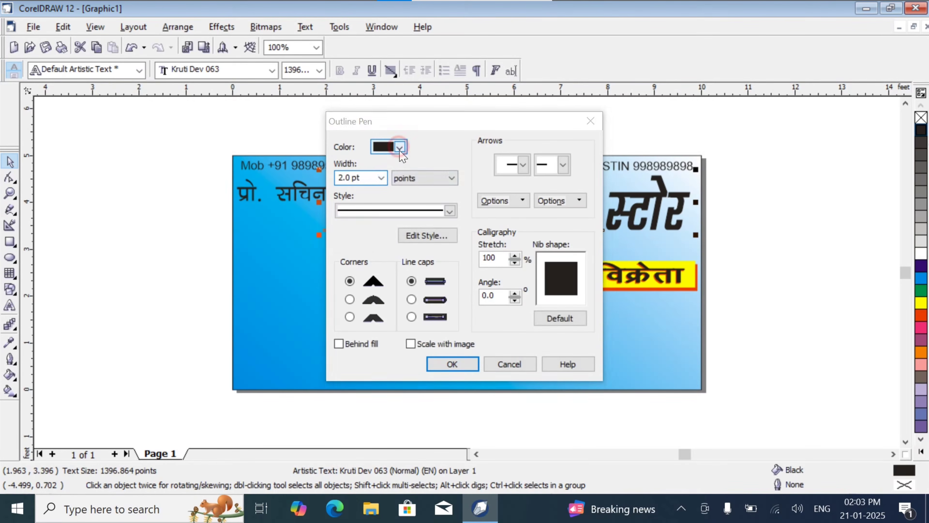
pyautogui.click(422, 174)
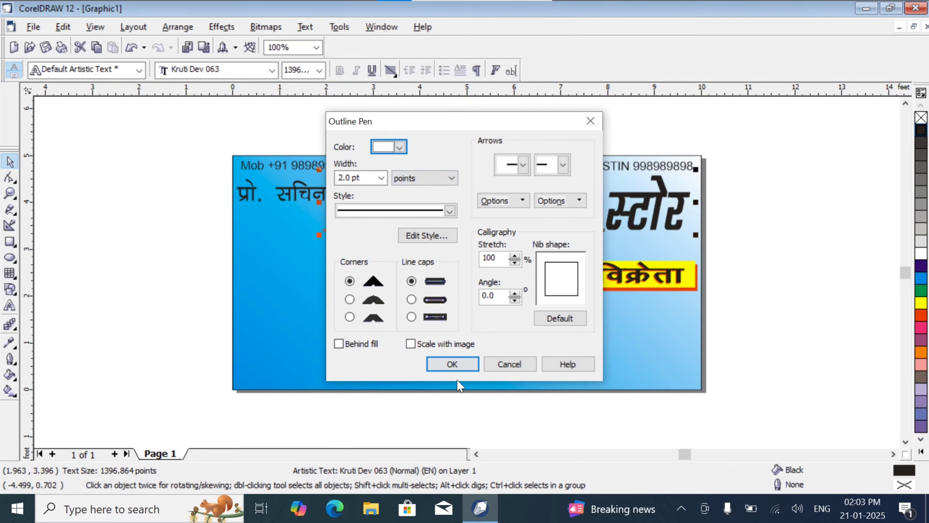
pyautogui.click(439, 344)
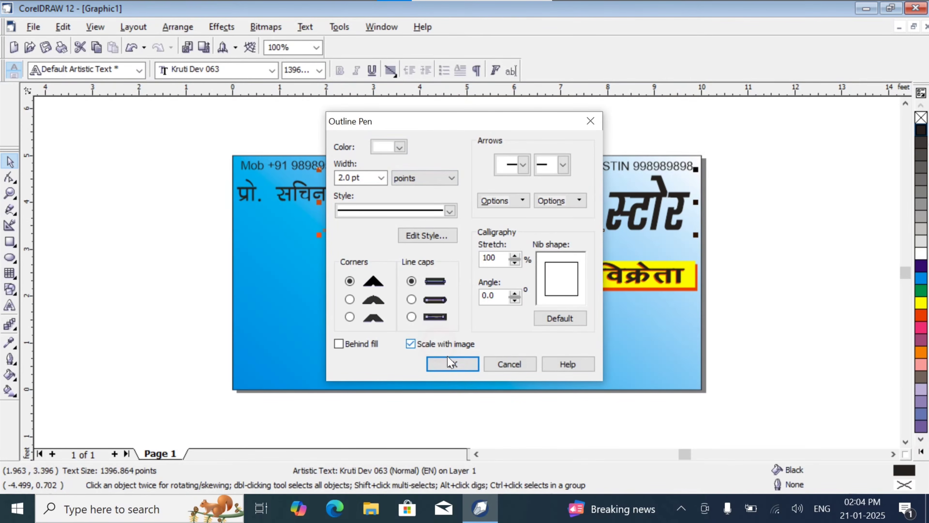
pyautogui.click(451, 362)
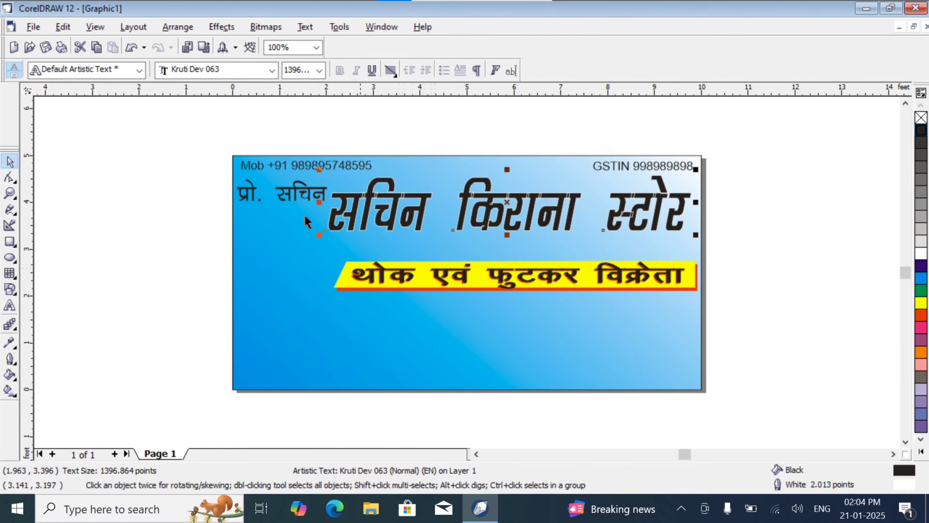
# - Set the shop name's white outline width to 8.0 pt and stretch the text slightly wider towards the banner's right edge
pyautogui.click(10, 358)
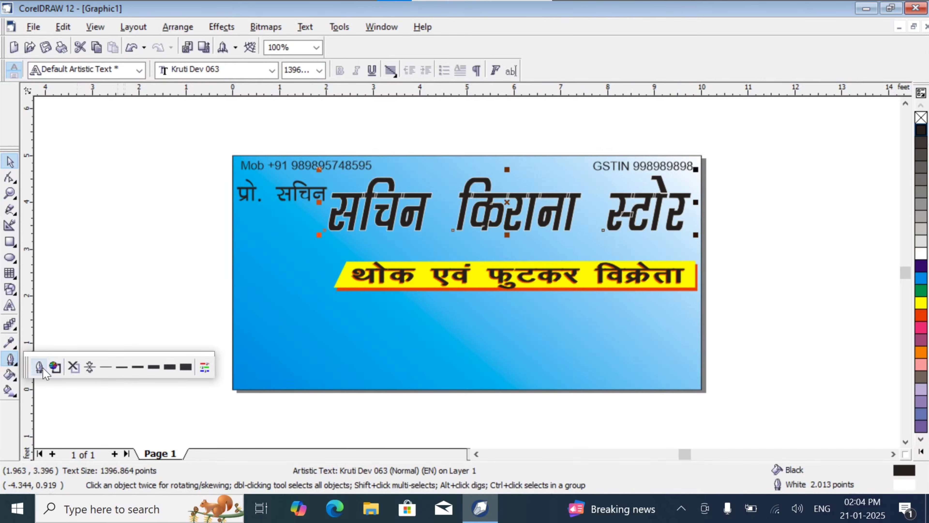
pyautogui.click(39, 366)
pyautogui.click(381, 178)
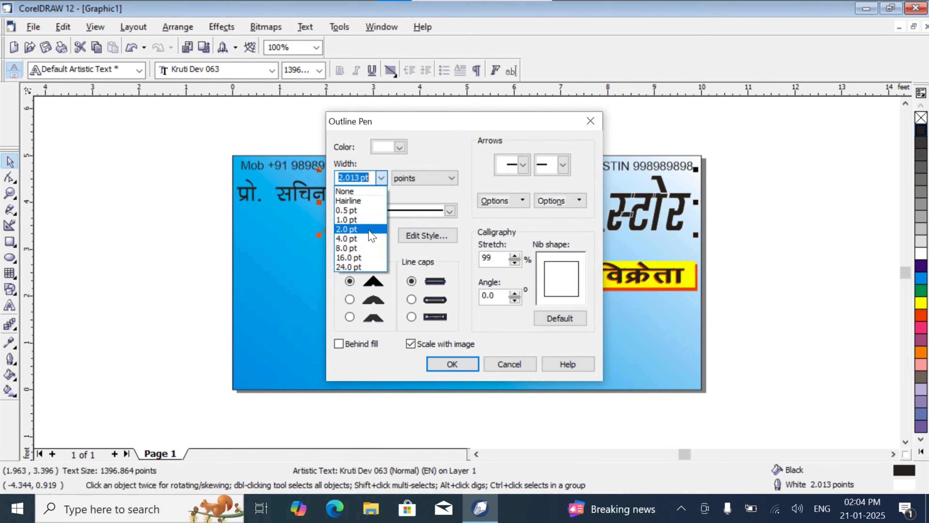
pyautogui.click(370, 247)
pyautogui.click(439, 364)
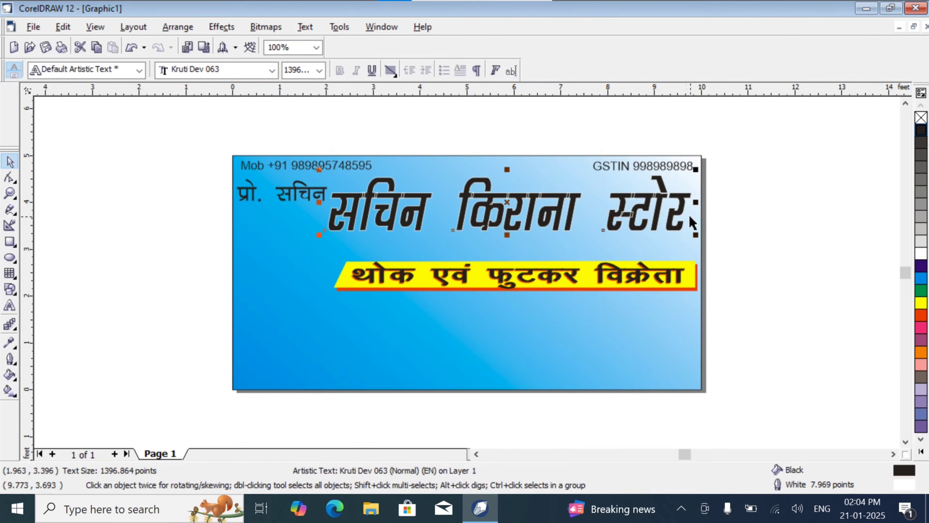
pyautogui.moveTo(693, 205); pyautogui.dragTo(699, 227)
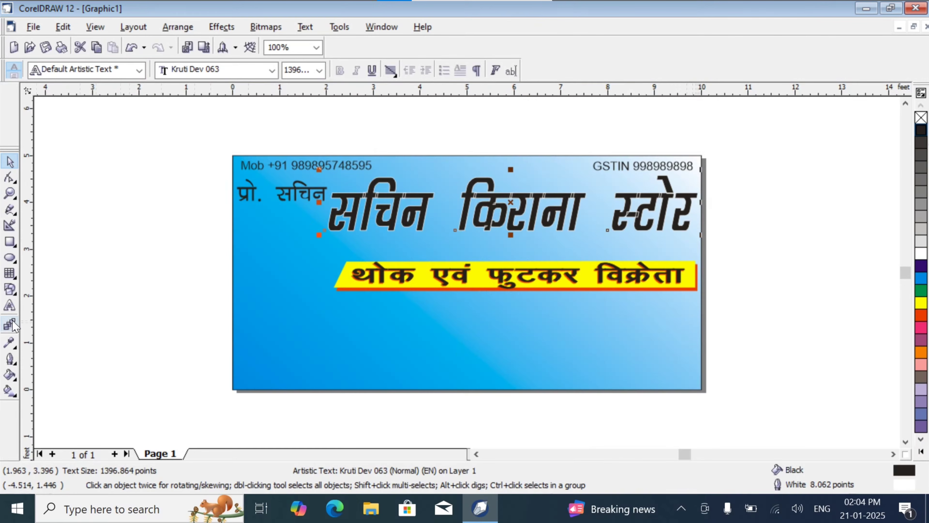
# - Increase the white outline width of the large shop name to 16.0 pt
pyautogui.click(10, 363)
pyautogui.click(11, 361)
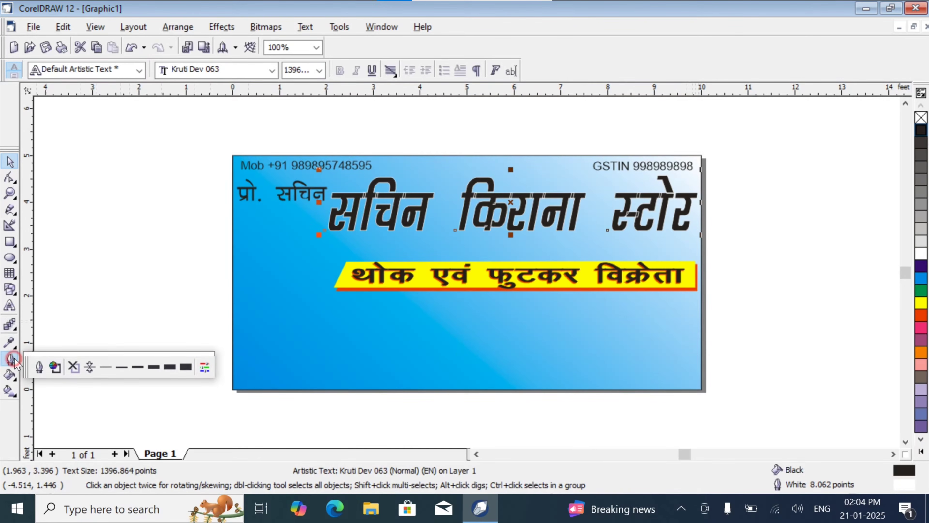
pyautogui.click(39, 367)
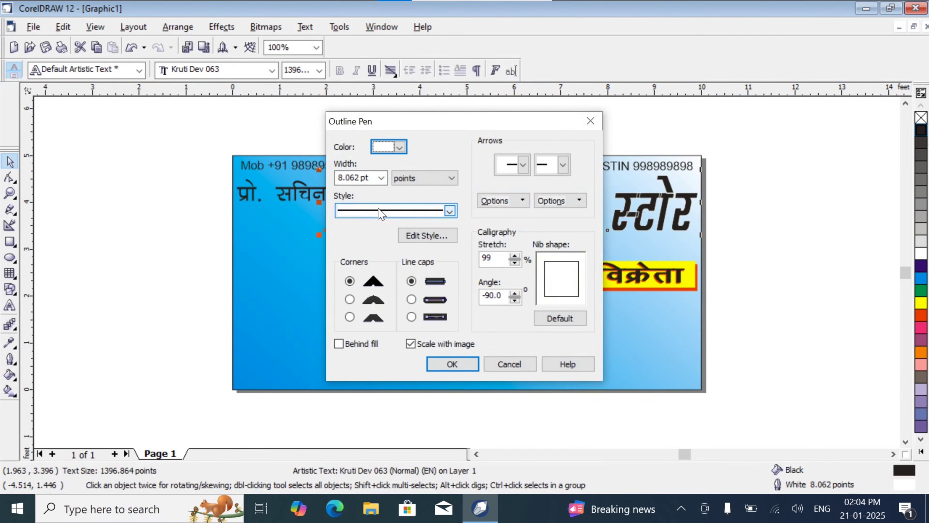
pyautogui.click(382, 179)
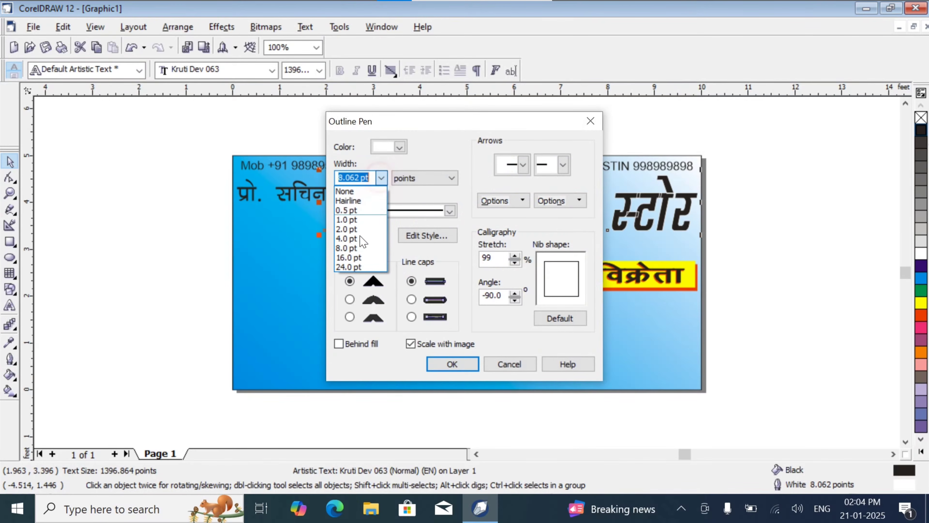
pyautogui.click(354, 257)
pyautogui.click(464, 364)
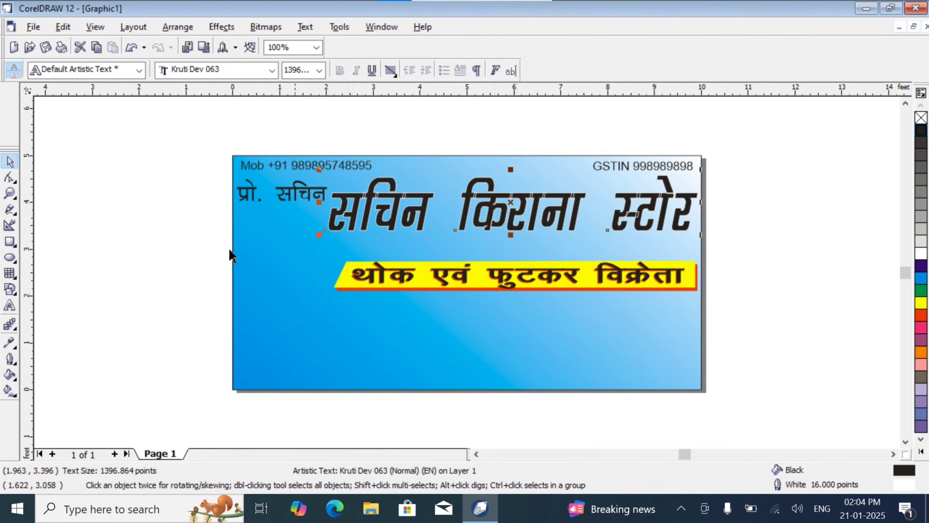
# - Thicken the shop name's white outline to 24.0 pt and deselect the text
pyautogui.click(11, 362)
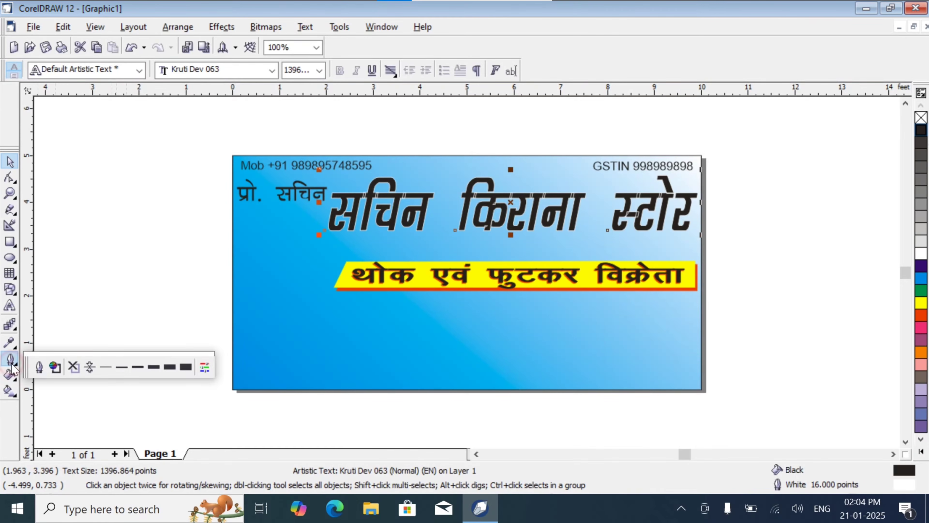
pyautogui.click(39, 366)
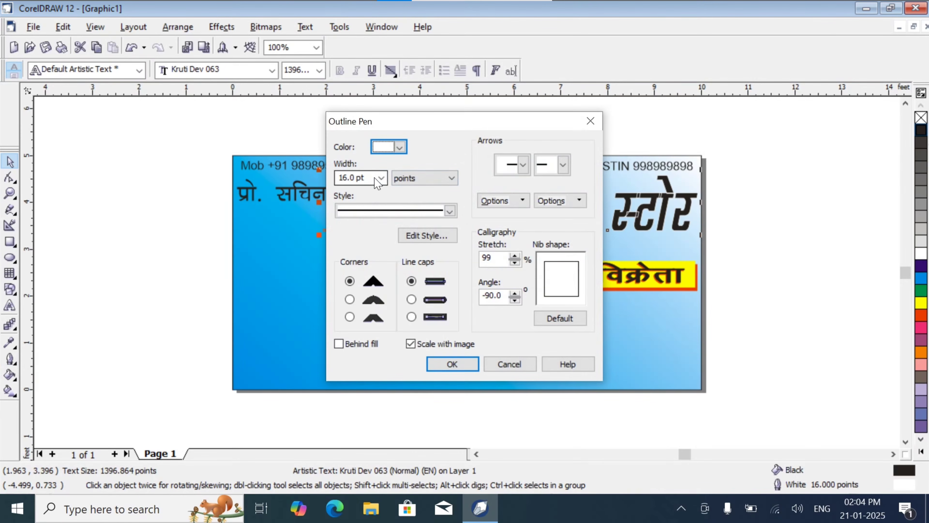
pyautogui.click(381, 177)
pyautogui.click(353, 267)
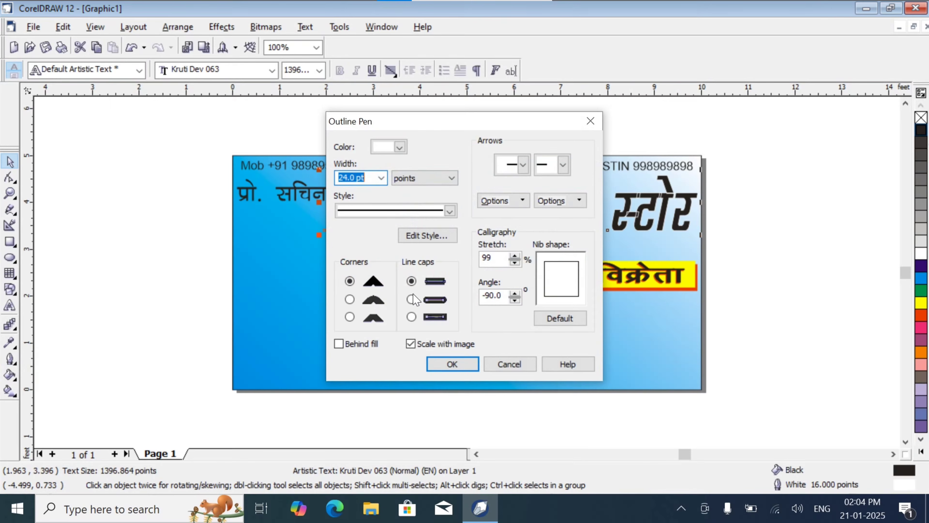
pyautogui.click(441, 368)
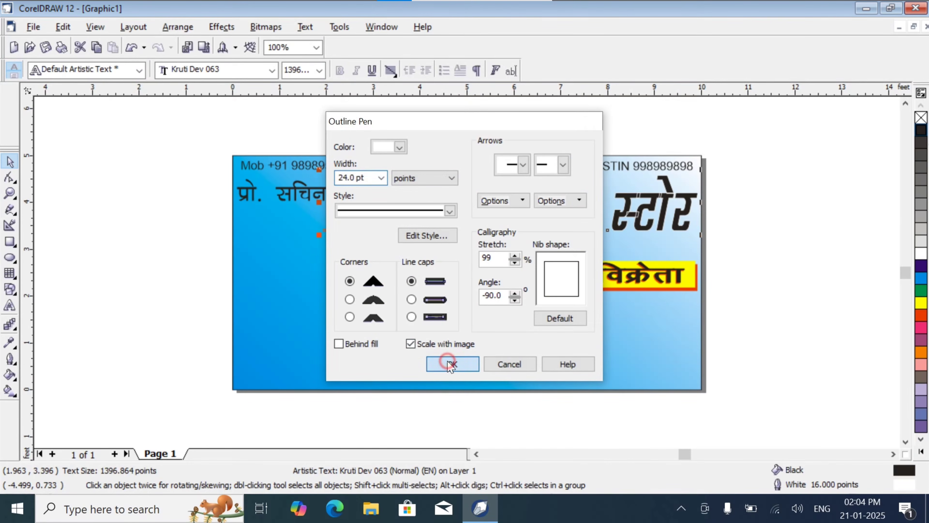
pyautogui.click(783, 219)
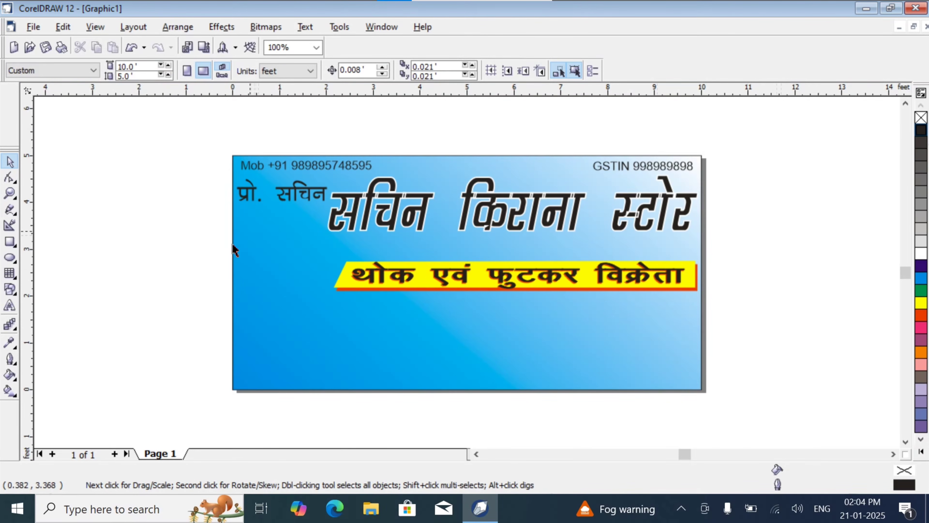
# - Draw an unfilled ellipse about 2.06 × 2.18 feet below the proprietor line, beside the slanted end of the yellow bar
pyautogui.click(10, 258)
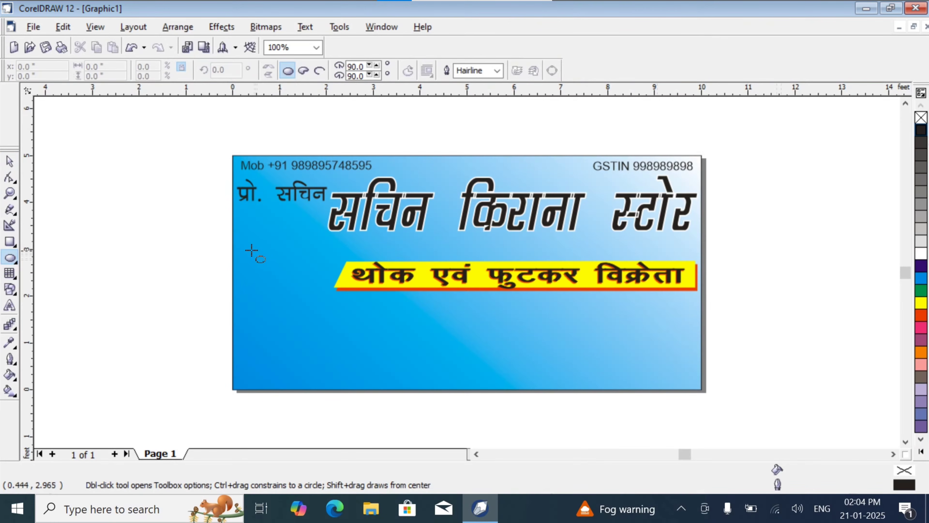
pyautogui.moveTo(242, 240); pyautogui.dragTo(344, 348)
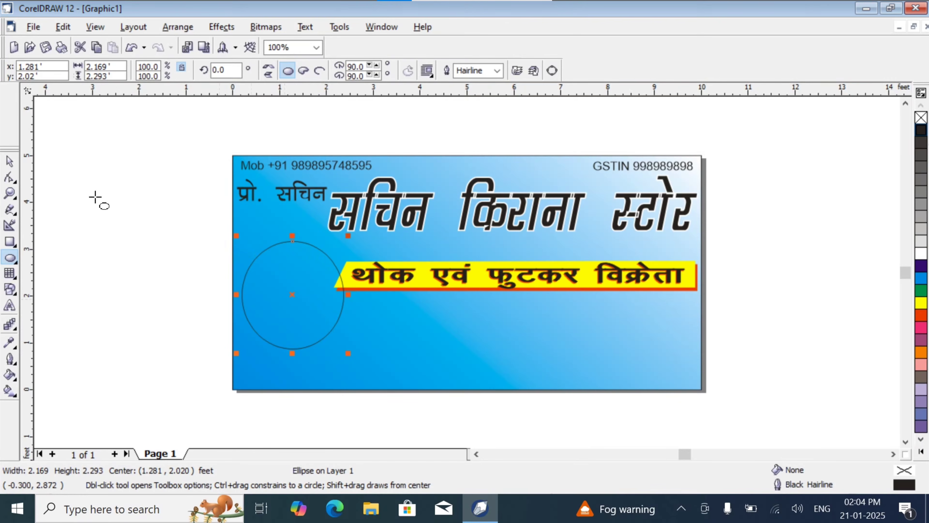
pyautogui.click(10, 162)
pyautogui.moveTo(297, 248); pyautogui.dragTo(291, 227)
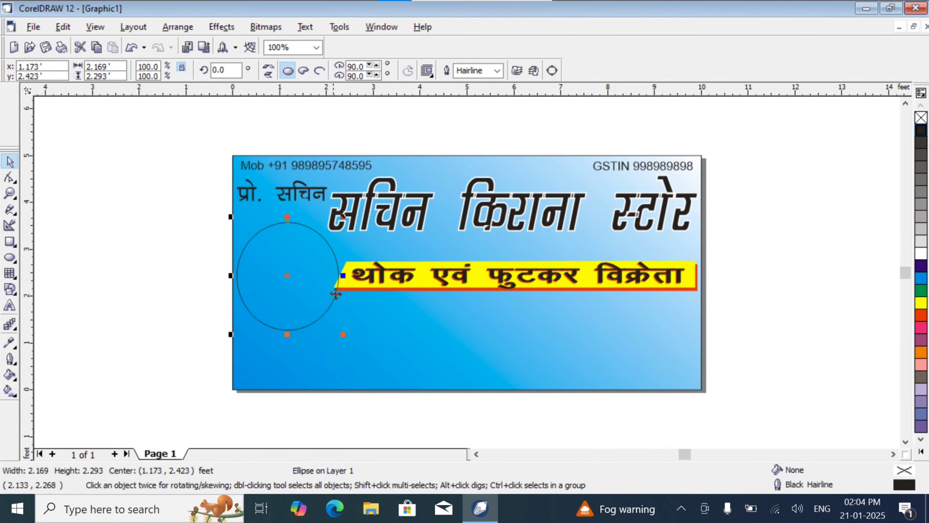
pyautogui.moveTo(345, 332); pyautogui.dragTo(341, 332)
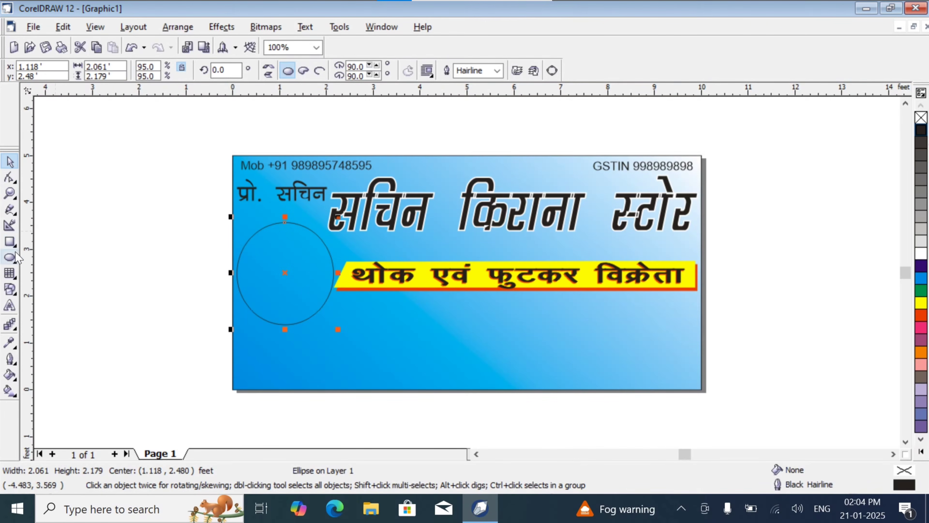
# - Import the grains and spices photo from the Desktop, place it at the banner's left edge and enlarge it to about 3.1 × 2.25 feet
pyautogui.click(33, 26)
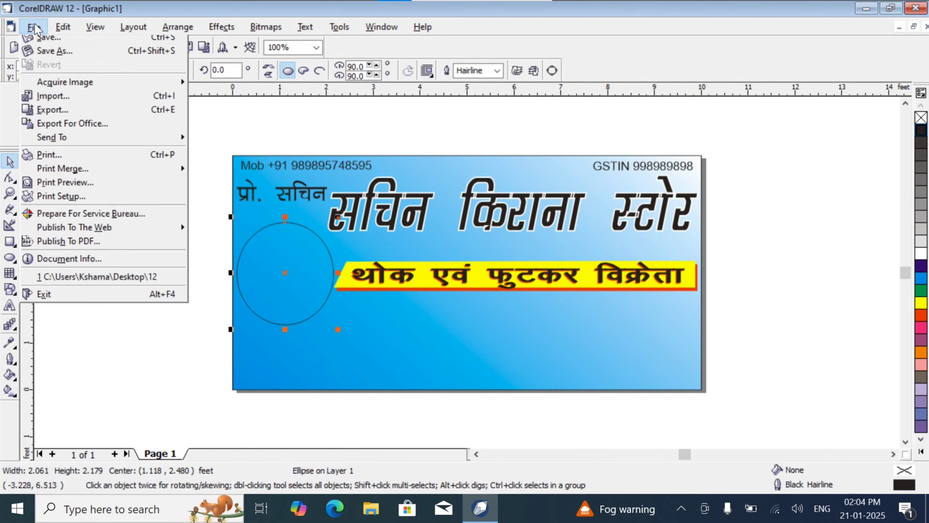
pyautogui.click(79, 176)
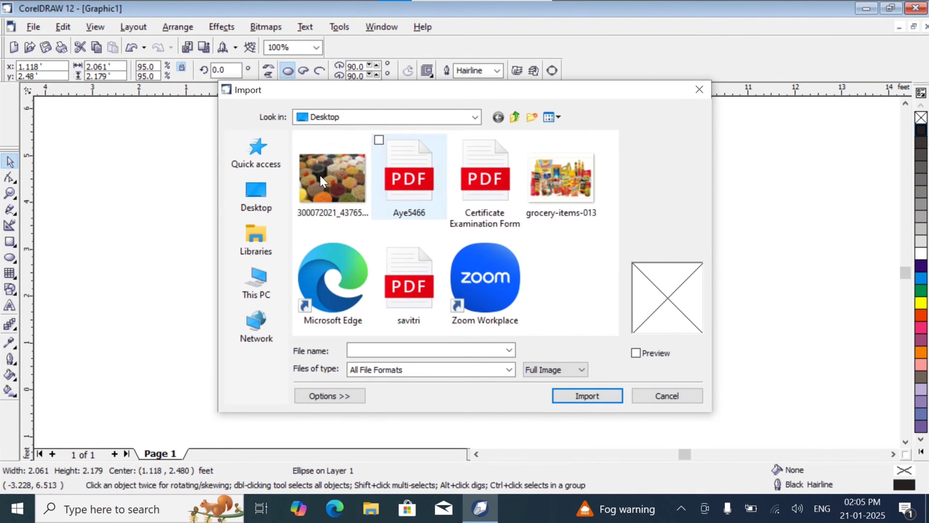
pyautogui.click(321, 182)
pyautogui.click(593, 402)
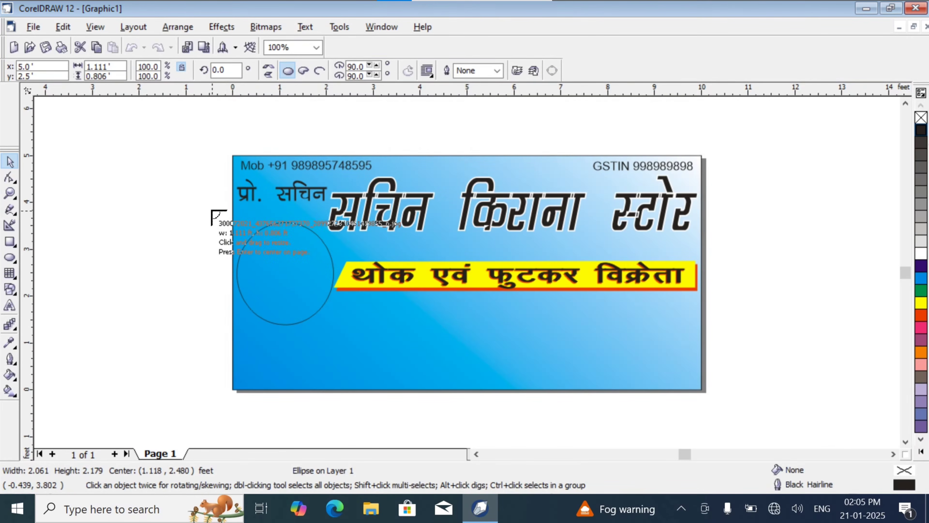
pyautogui.moveTo(211, 211); pyautogui.dragTo(336, 313)
pyautogui.moveTo(288, 252); pyautogui.dragTo(171, 228)
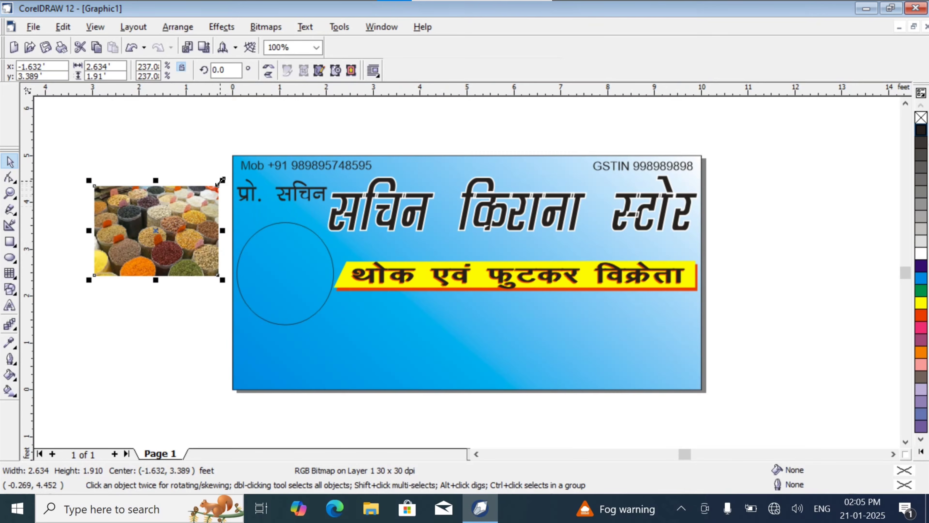
pyautogui.moveTo(222, 180); pyautogui.dragTo(244, 163)
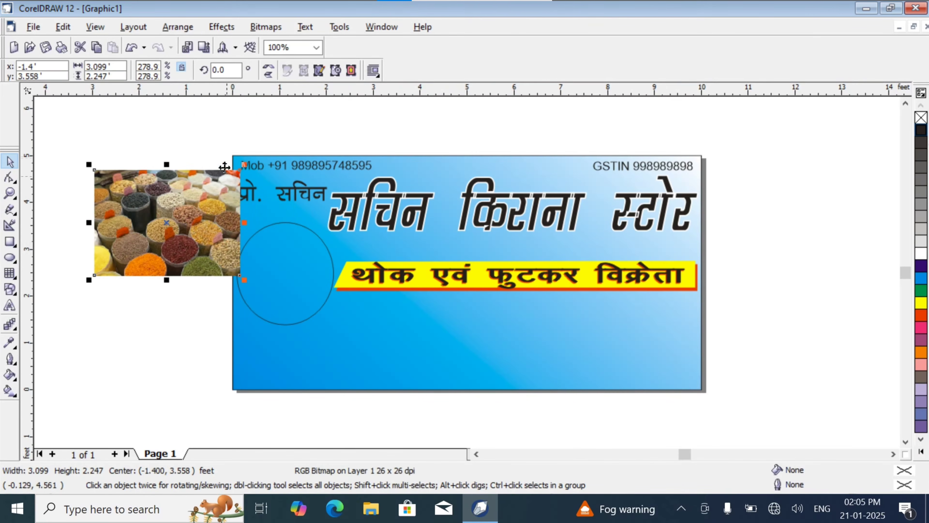
# - PowerClip the grains photo inside the ellipse and remove the ellipse's outline
pyautogui.click(184, 28)
pyautogui.moveTo(262, 194)
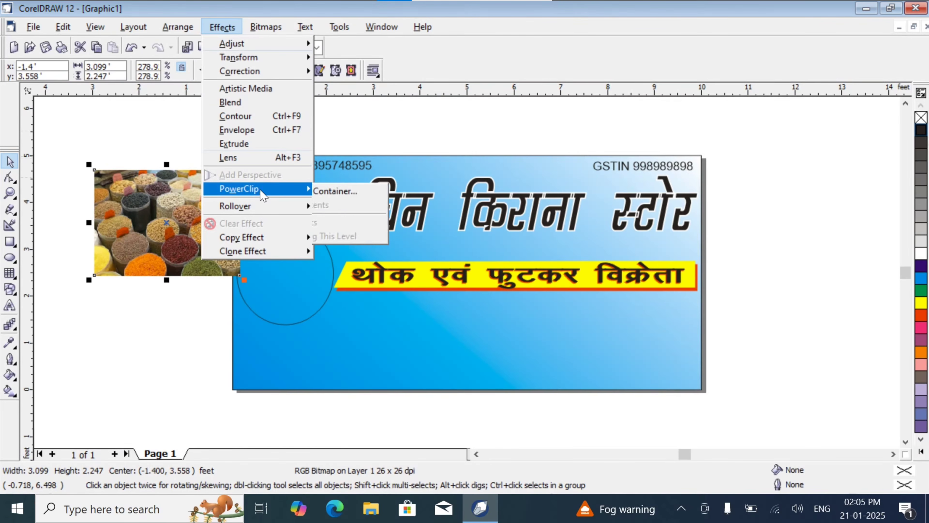
pyautogui.click(342, 190)
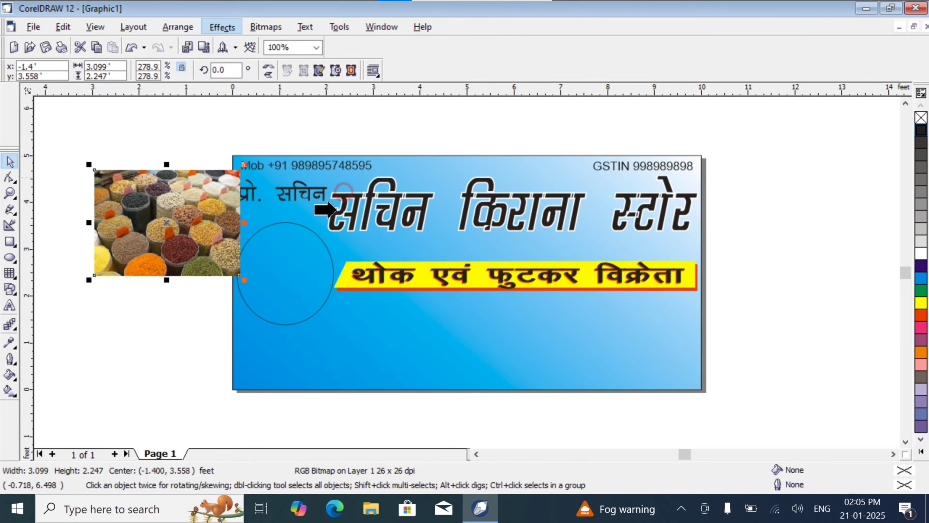
pyautogui.click(322, 240)
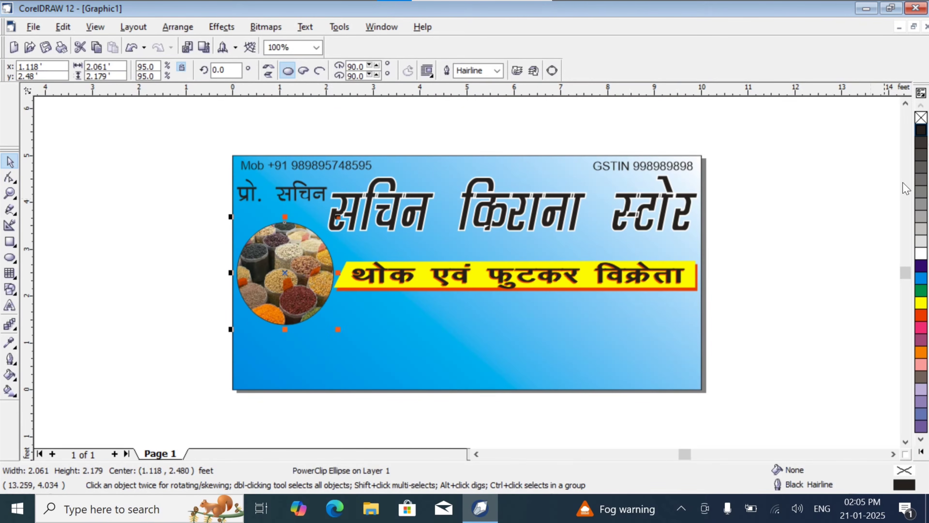
pyautogui.rightClick(922, 118)
pyautogui.click(788, 216)
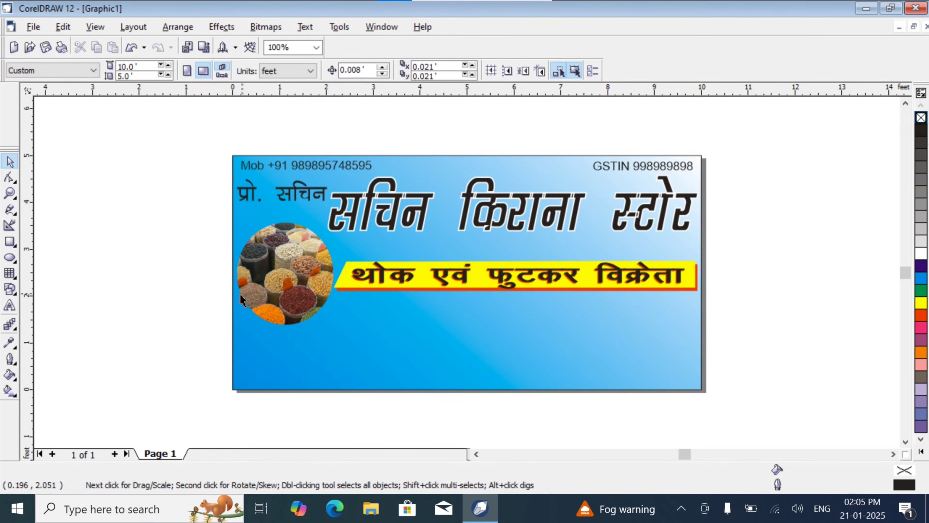
pyautogui.click(268, 291)
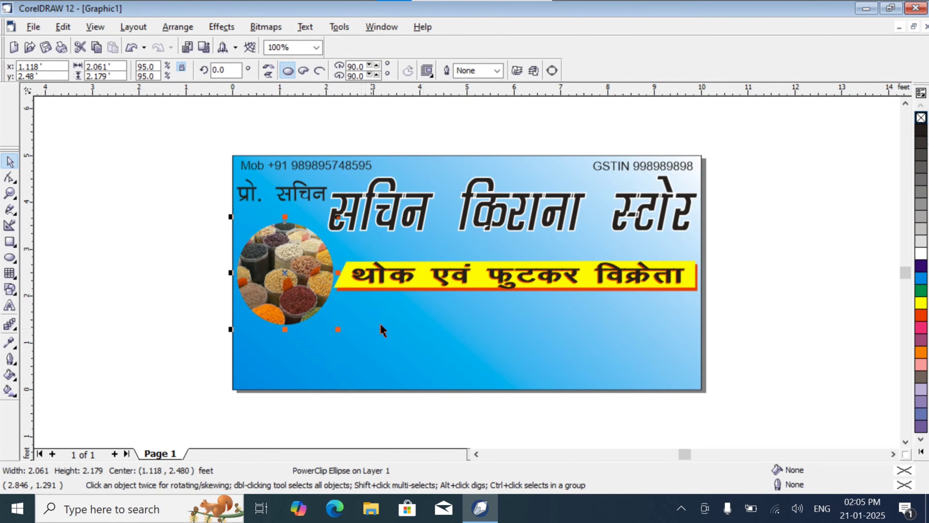
# - Import grocery-items-013 from the Desktop and place it about 2.65 × 1.98 feet in size, just below the left part of the yellow bar
pyautogui.click(34, 26)
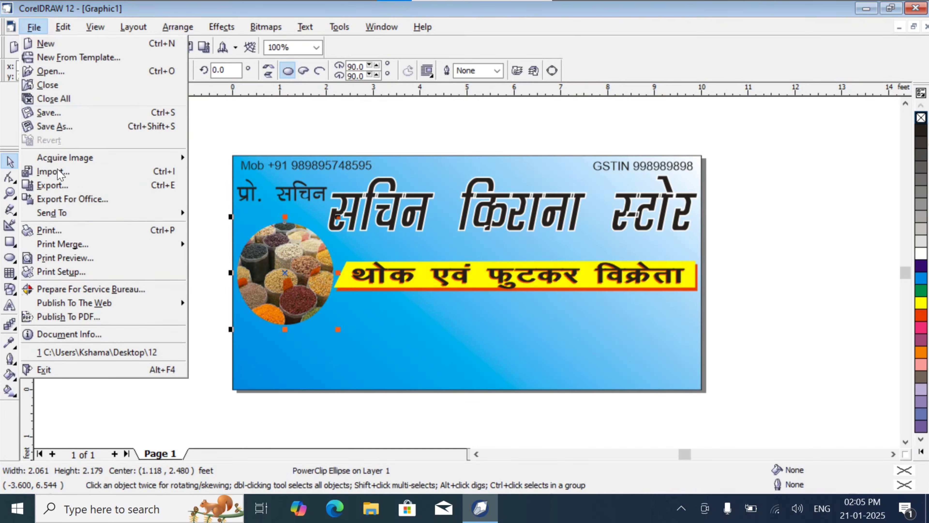
pyautogui.click(72, 171)
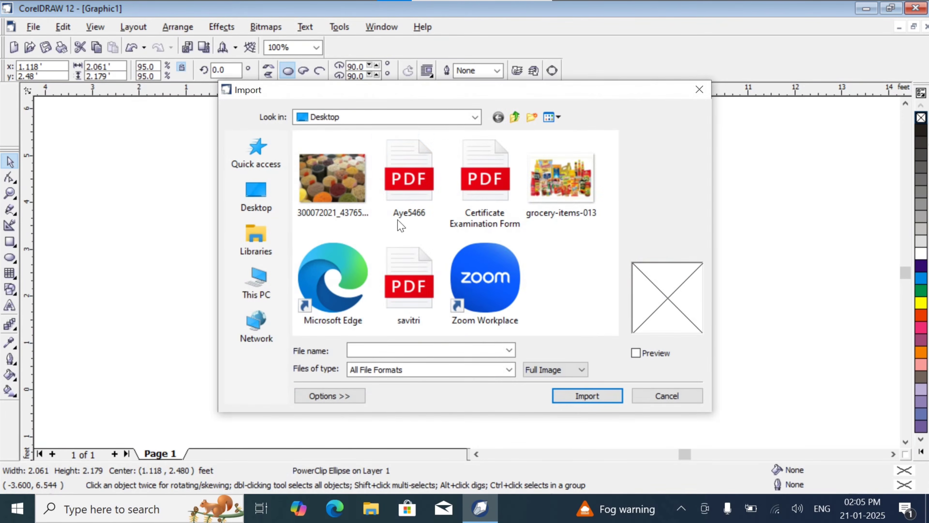
pyautogui.click(545, 192)
pyautogui.click(599, 394)
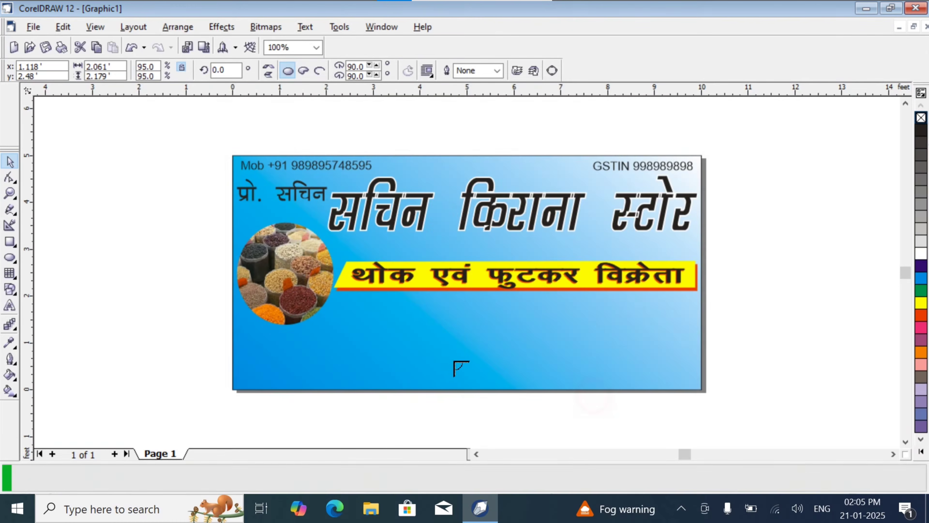
pyautogui.moveTo(404, 340)
pyautogui.mouseDown()
pyautogui.moveTo(520, 407)
pyautogui.moveTo(512, 392)
pyautogui.moveTo(398, 337)
pyautogui.moveTo(408, 342)
pyautogui.mouseUp()
pyautogui.click(409, 342)
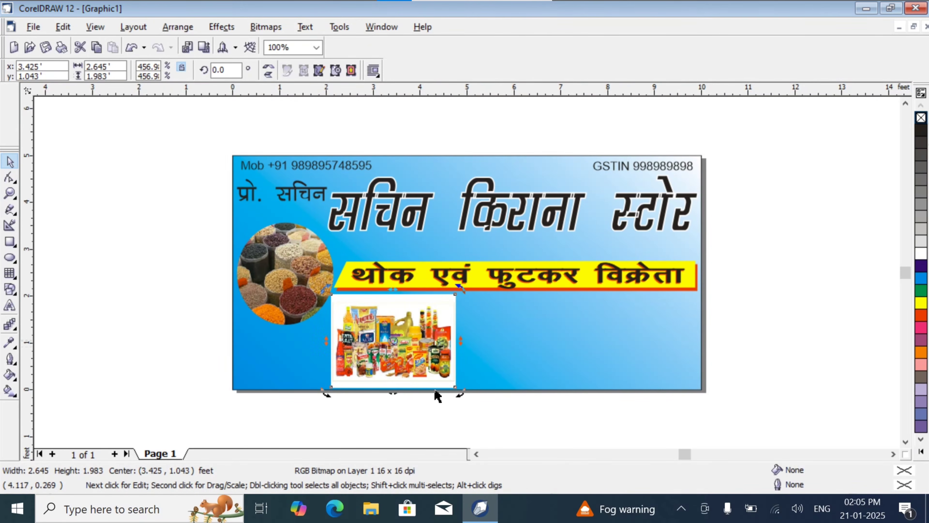
pyautogui.click(156, 327)
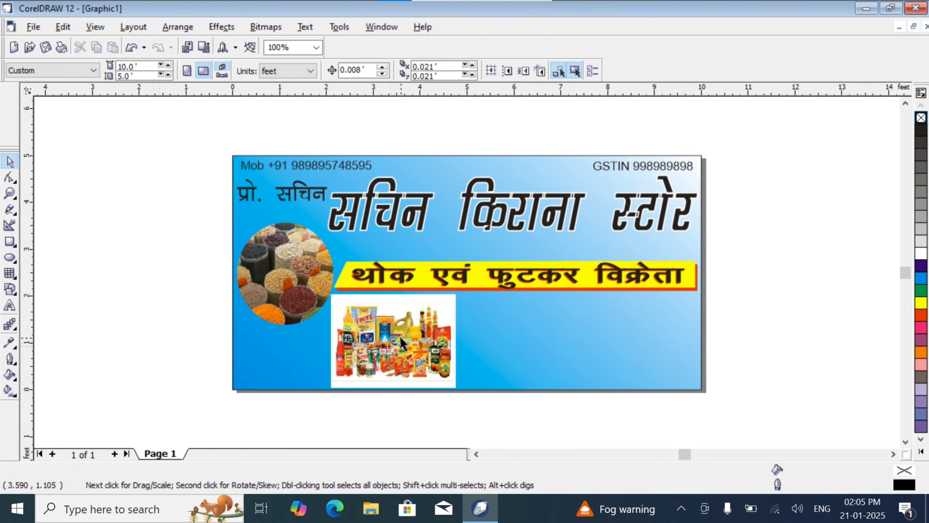
pyautogui.moveTo(401, 343); pyautogui.dragTo(403, 337)
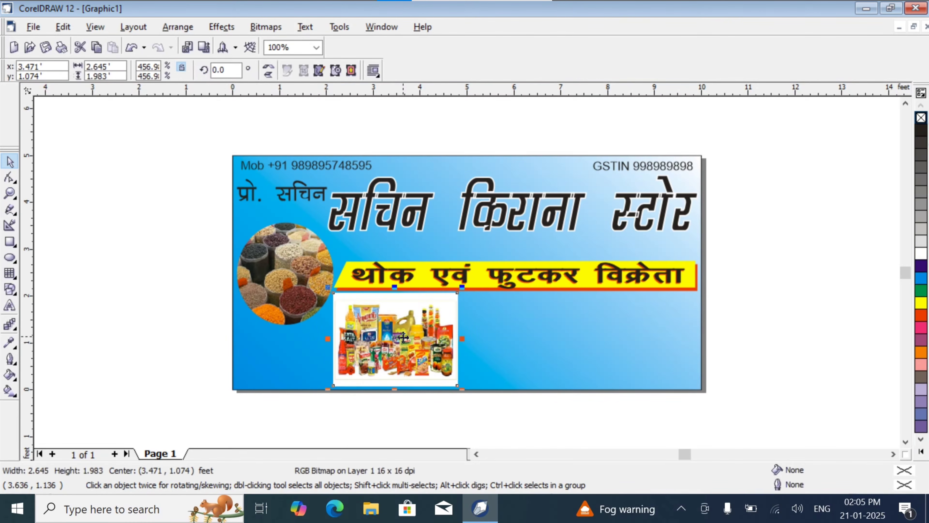
pyautogui.click(167, 380)
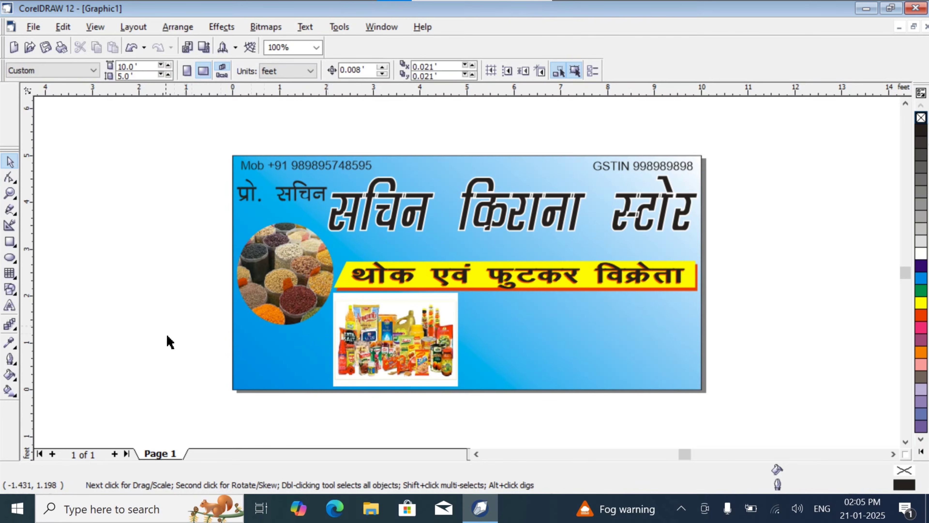
# - Draw an unfilled ellipse about 2 × 1.86 feet over the left part of the grocery items photo
pyautogui.click(9, 258)
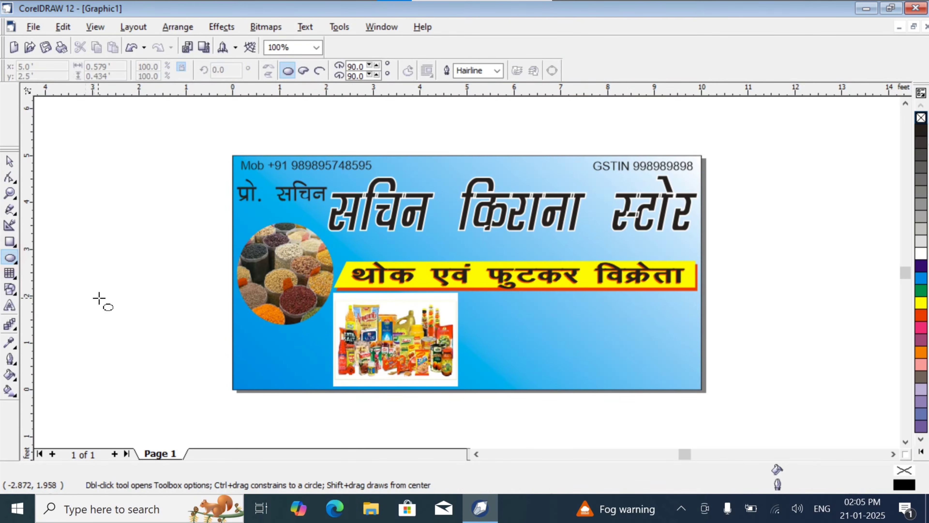
pyautogui.moveTo(337, 299); pyautogui.dragTo(431, 387)
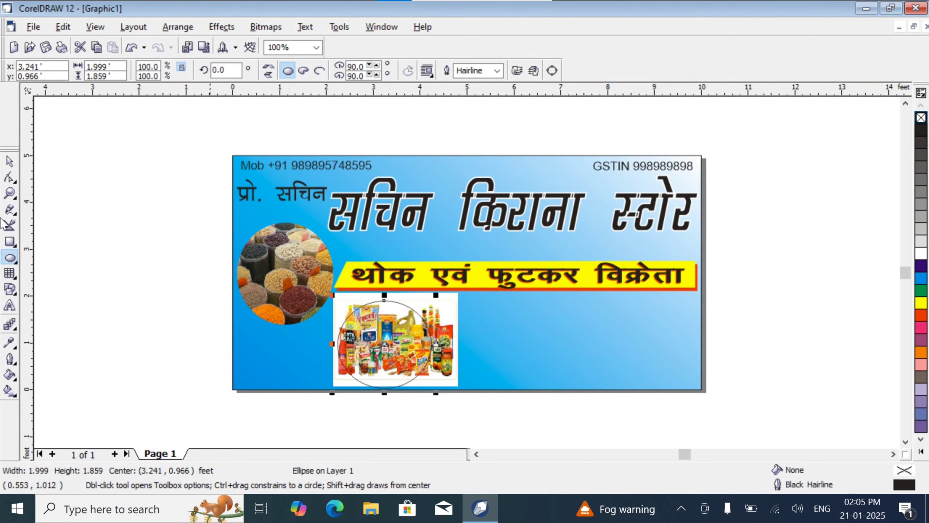
pyautogui.click(10, 161)
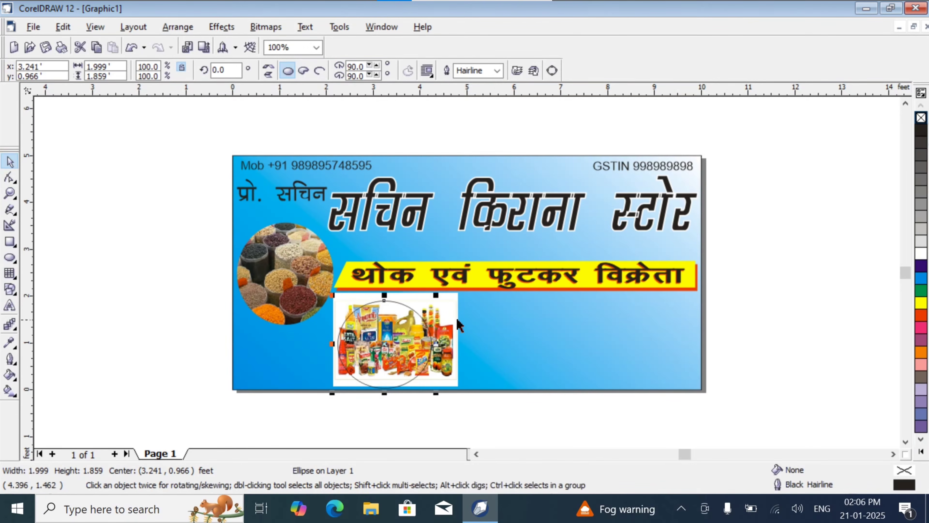
# - PowerClip the grocery items photo inside the ellipse and shift the clipped ellipse slightly up and to the left
pyautogui.click(445, 307)
pyautogui.click(234, 27)
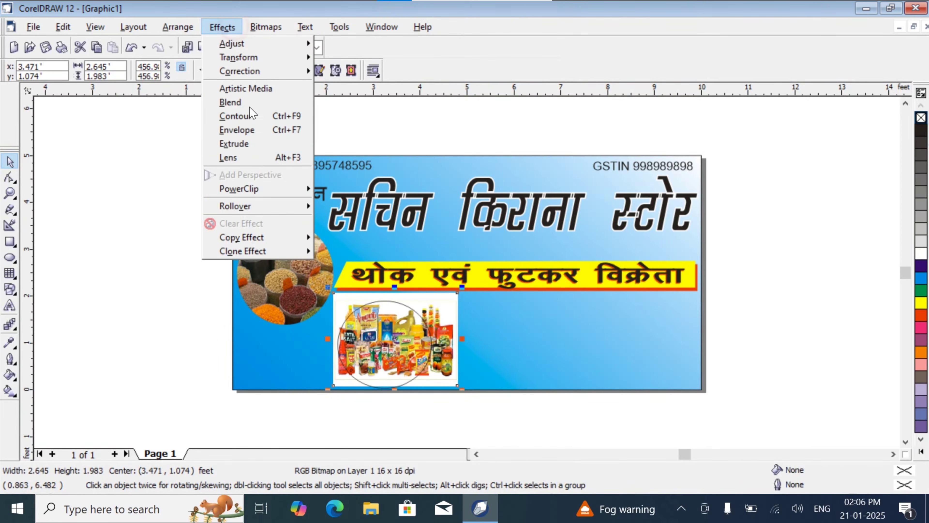
pyautogui.moveTo(278, 194)
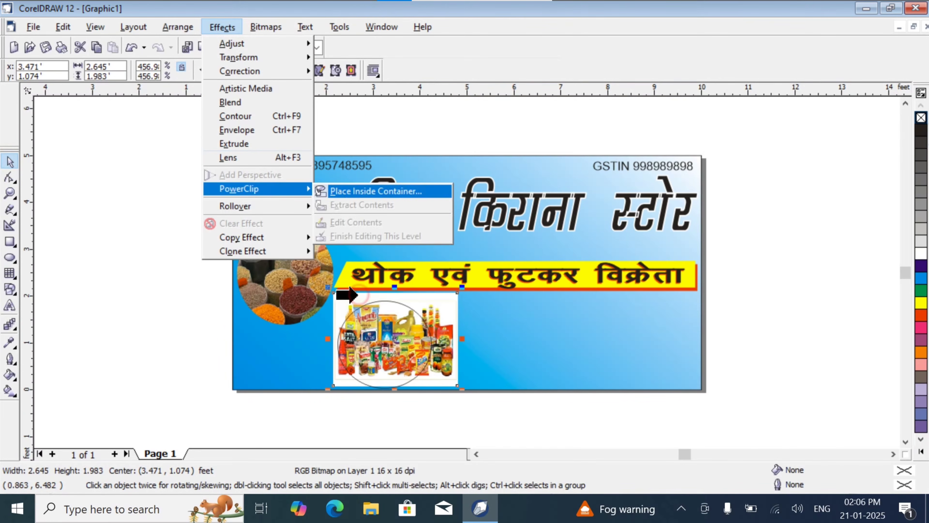
pyautogui.click(322, 191)
pyautogui.click(383, 302)
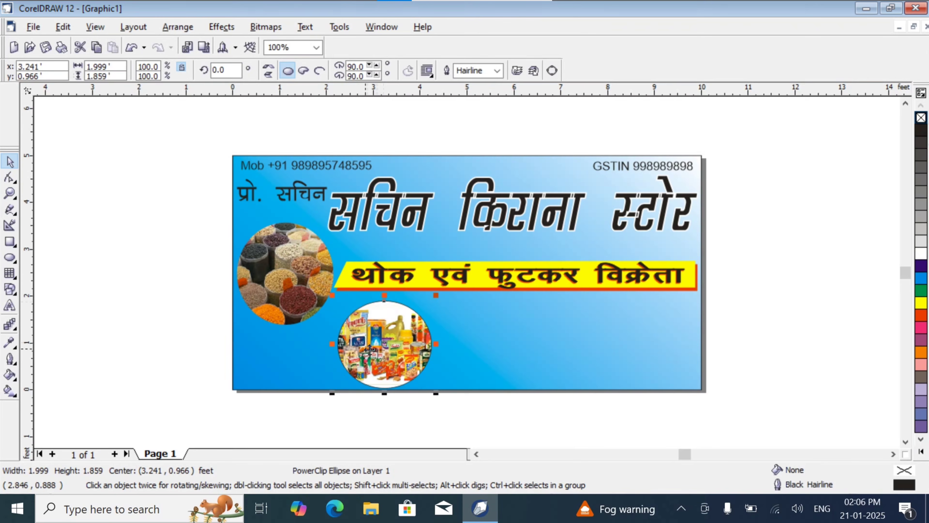
pyautogui.moveTo(384, 345)
pyautogui.mouseDown()
pyautogui.moveTo(361, 339)
pyautogui.moveTo(288, 354)
pyautogui.moveTo(379, 338)
pyautogui.mouseUp()
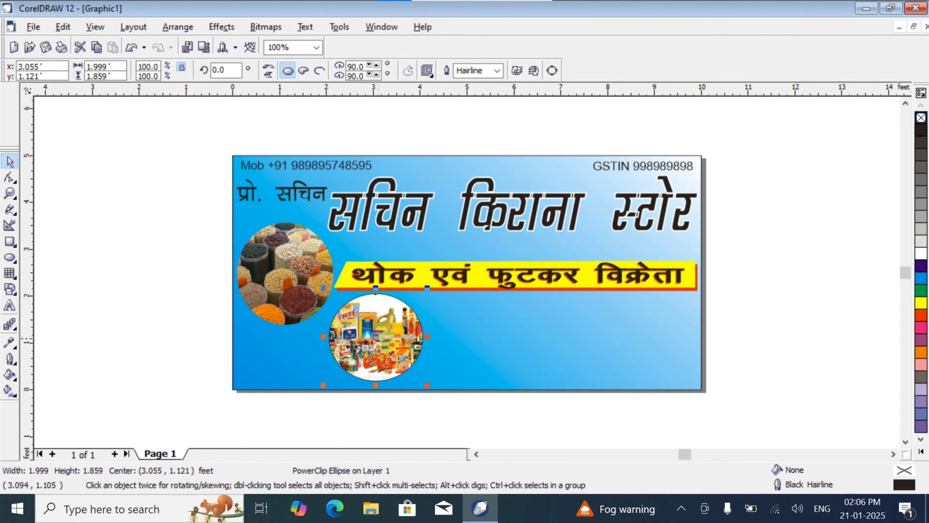
pyautogui.click(141, 303)
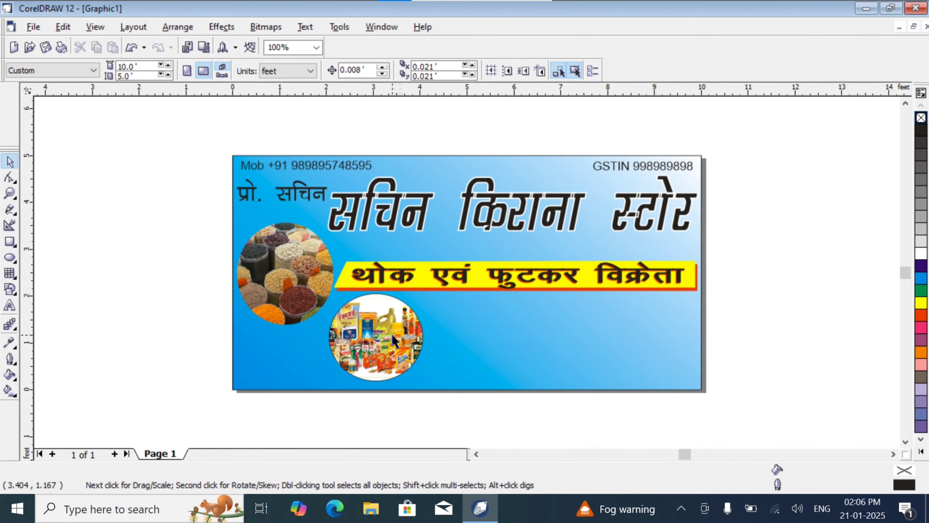
# - Draw an unfilled rectangle about 1.91 × 1.5 feet just right of the grocery ellipse, below the yellow bar
pyautogui.click(367, 337)
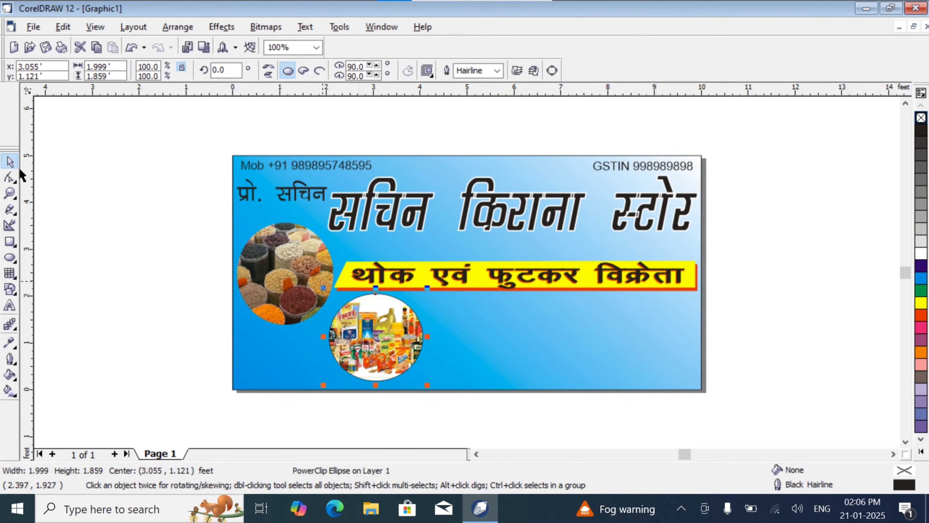
pyautogui.click(10, 242)
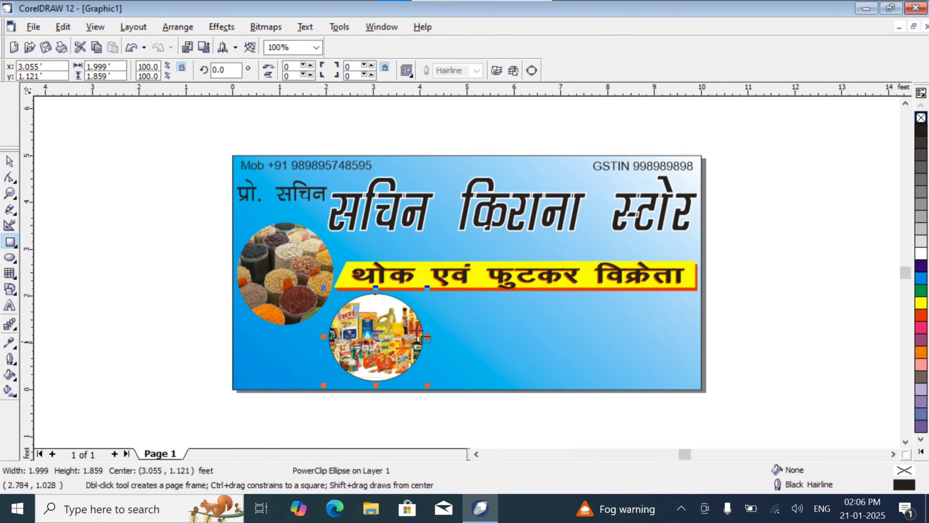
pyautogui.moveTo(425, 303); pyautogui.dragTo(515, 374)
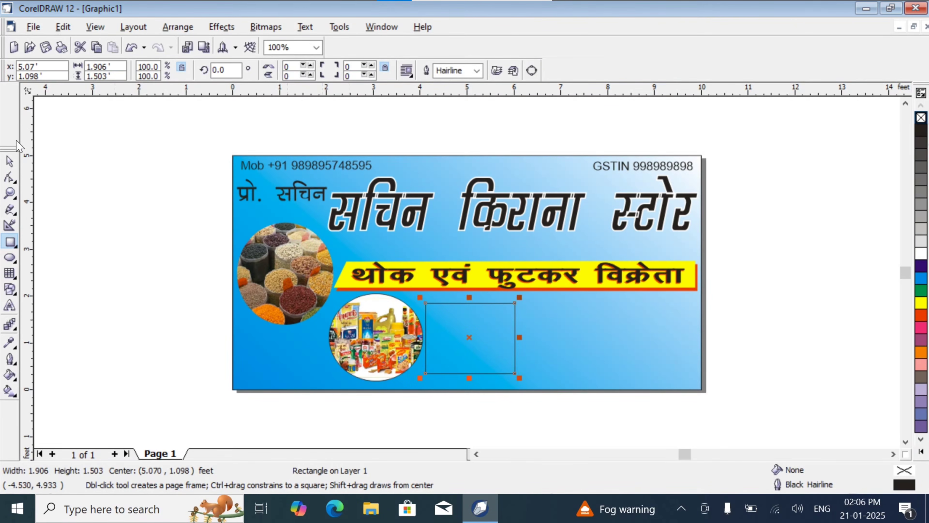
pyautogui.click(9, 161)
# - Move the grocery ellipse to the banner's lower-left corner and shrink it to fit below the grains ellipse
pyautogui.moveTo(349, 335); pyautogui.dragTo(250, 355)
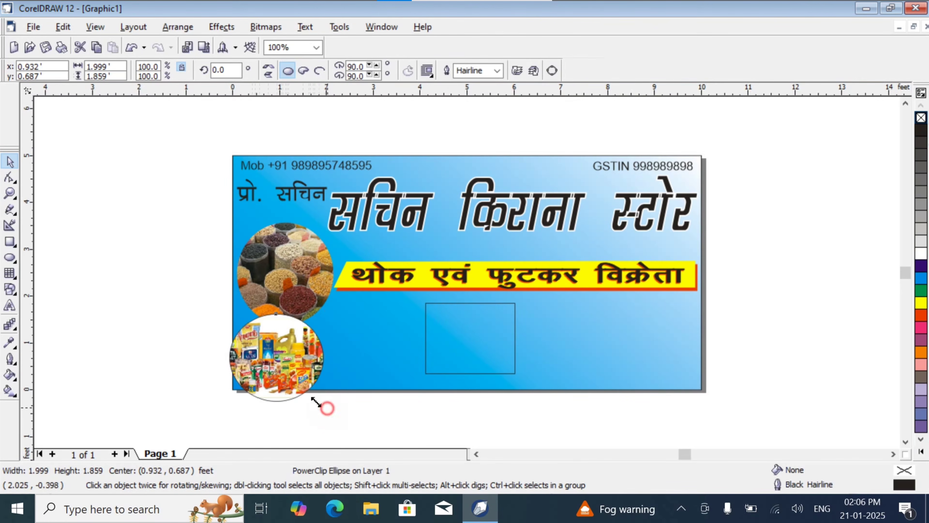
pyautogui.moveTo(328, 405); pyautogui.dragTo(280, 361)
pyautogui.moveTo(265, 329); pyautogui.dragTo(302, 321)
# - Move the empty rectangle left so it sits below the slanted end of the yellow bar
pyautogui.click(465, 315)
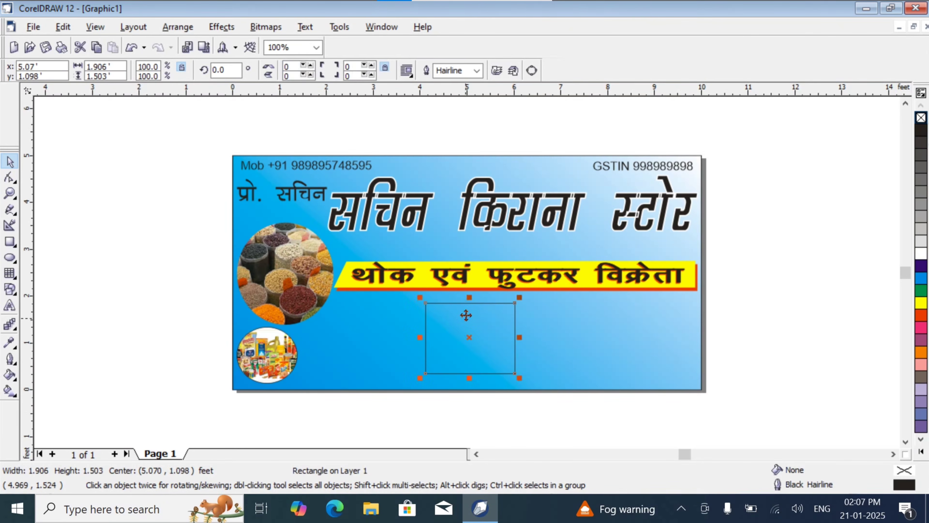
pyautogui.moveTo(463, 318); pyautogui.dragTo(367, 319)
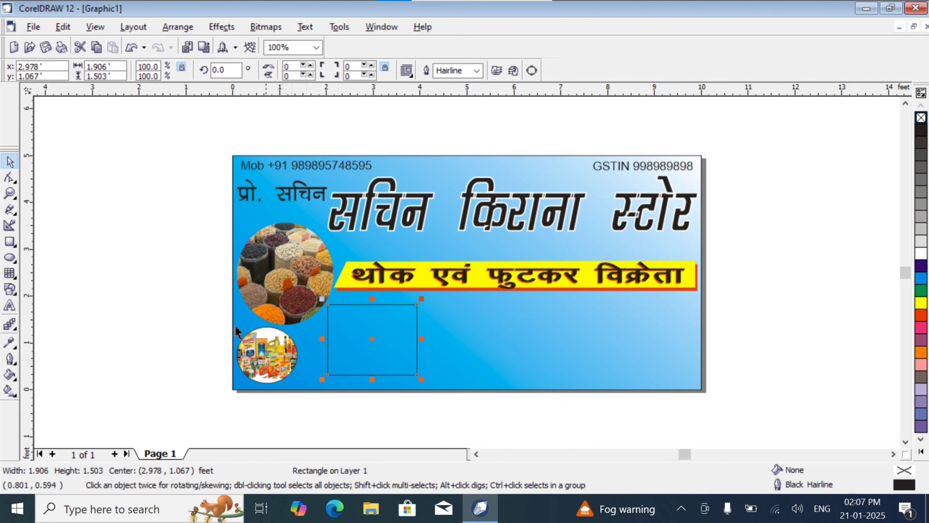
pyautogui.click(182, 162)
# - Import grocery-items-013 from the Desktop and place it about 2.93 × 2.2 feet in size across the banner's lower-left edge
pyautogui.click(34, 27)
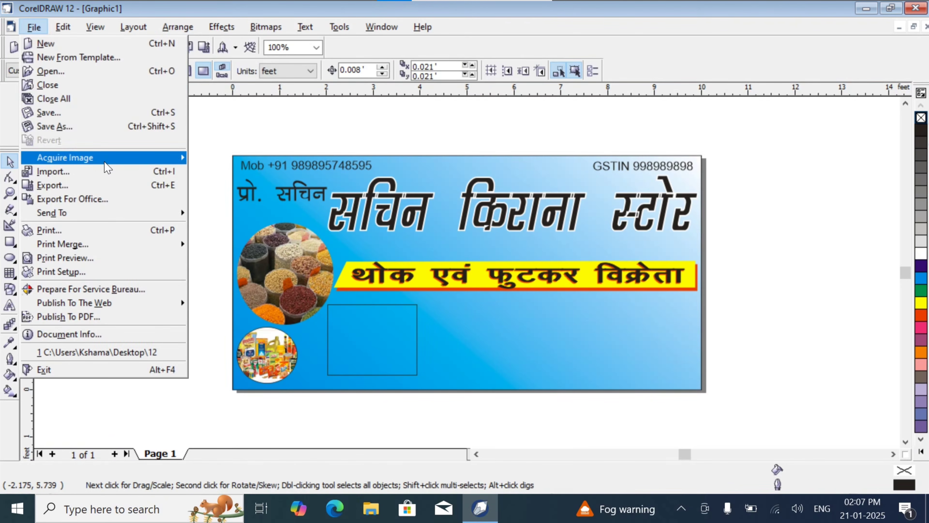
pyautogui.click(106, 172)
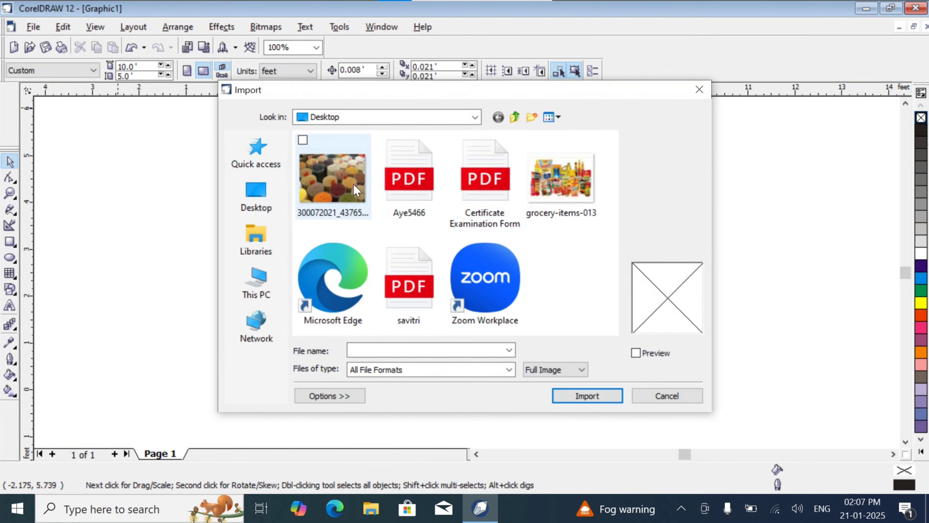
pyautogui.click(561, 180)
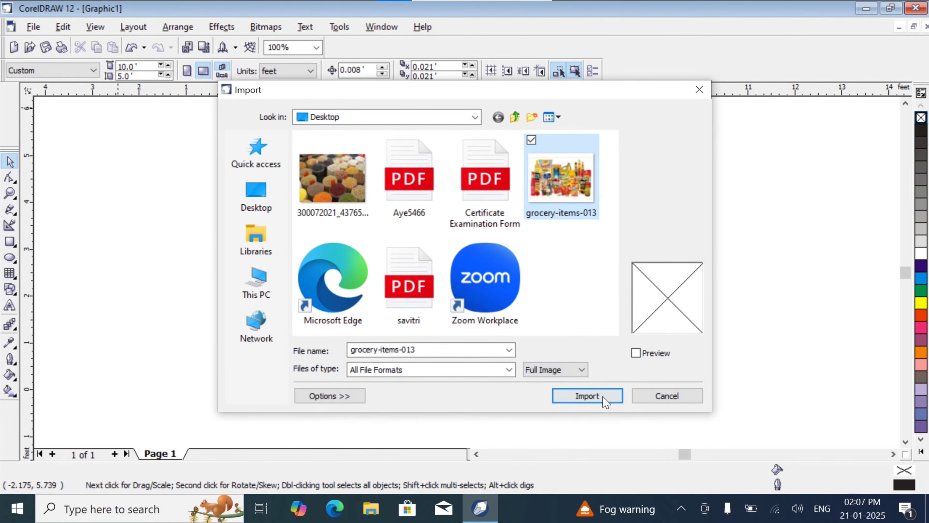
pyautogui.click(587, 396)
pyautogui.moveTo(147, 281); pyautogui.dragTo(272, 389)
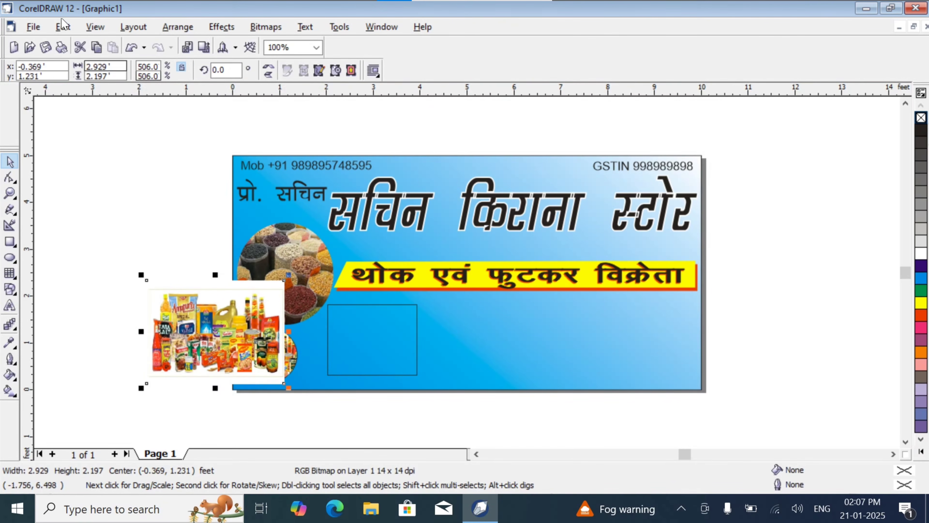
# - Import the grains and spices photo from the Desktop and place it about 2.73 × 1.98 feet in size, left of the banner
pyautogui.click(33, 27)
pyautogui.click(102, 171)
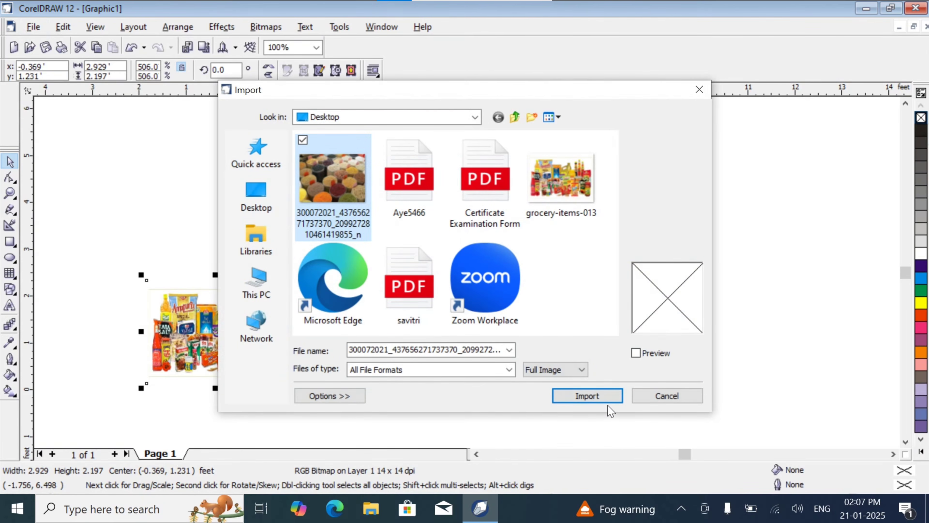
pyautogui.click(589, 397)
pyautogui.moveTo(104, 184); pyautogui.dragTo(233, 278)
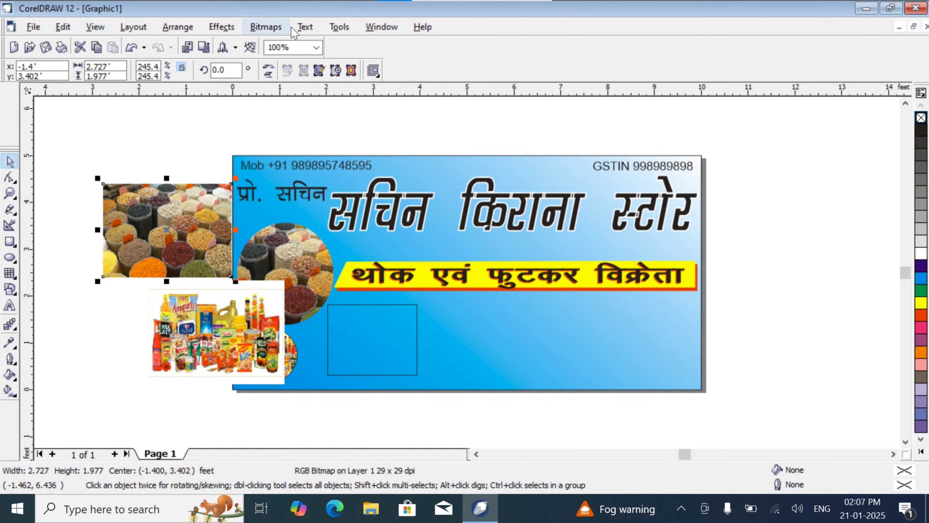
# - PowerClip the new grains photo inside the rectangle and remove the rectangle's outline
pyautogui.click(221, 26)
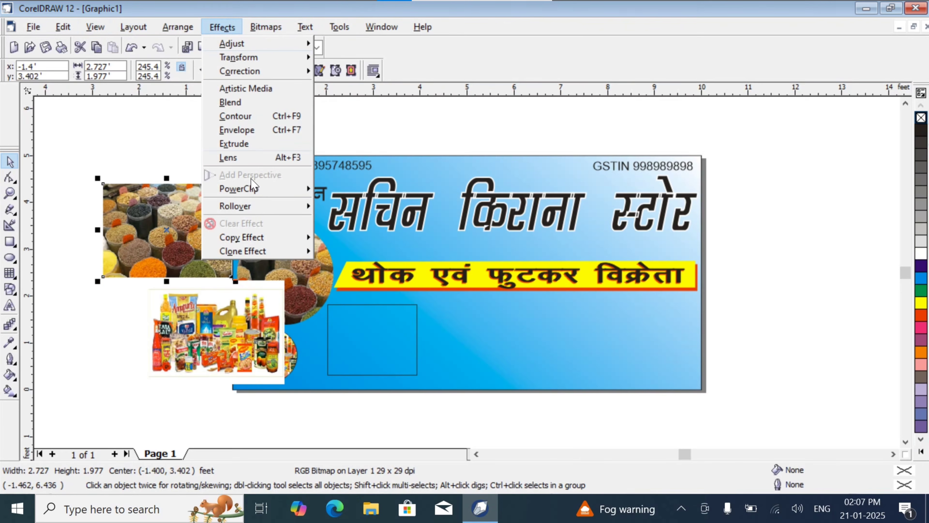
pyautogui.moveTo(239, 189)
pyautogui.click(357, 189)
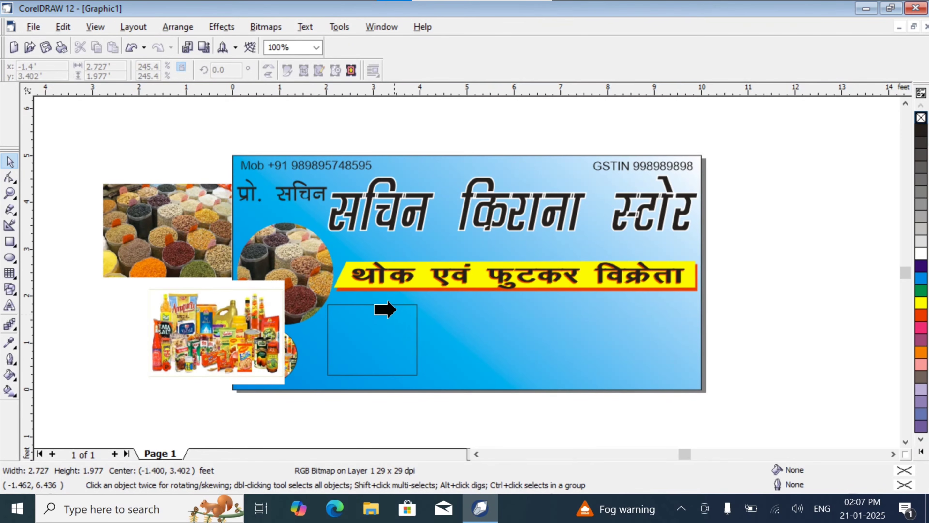
pyautogui.click(399, 307)
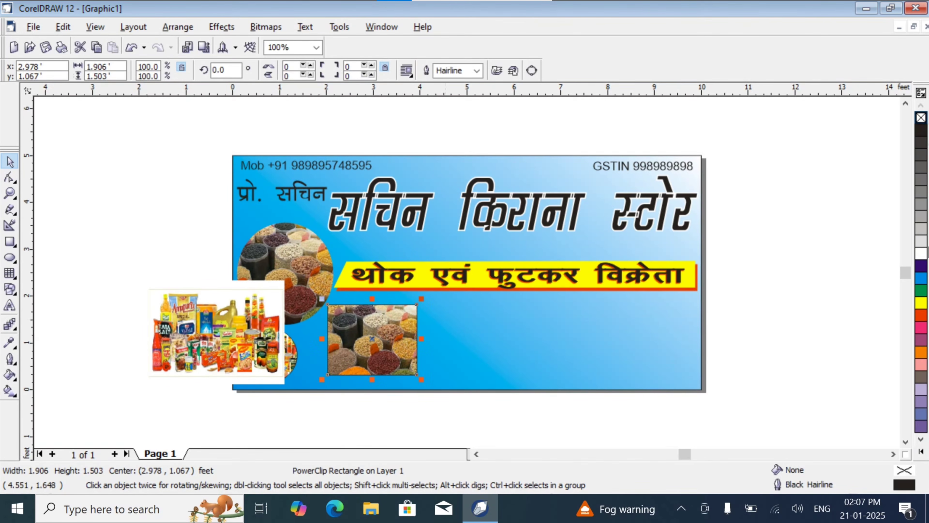
pyautogui.rightClick(921, 117)
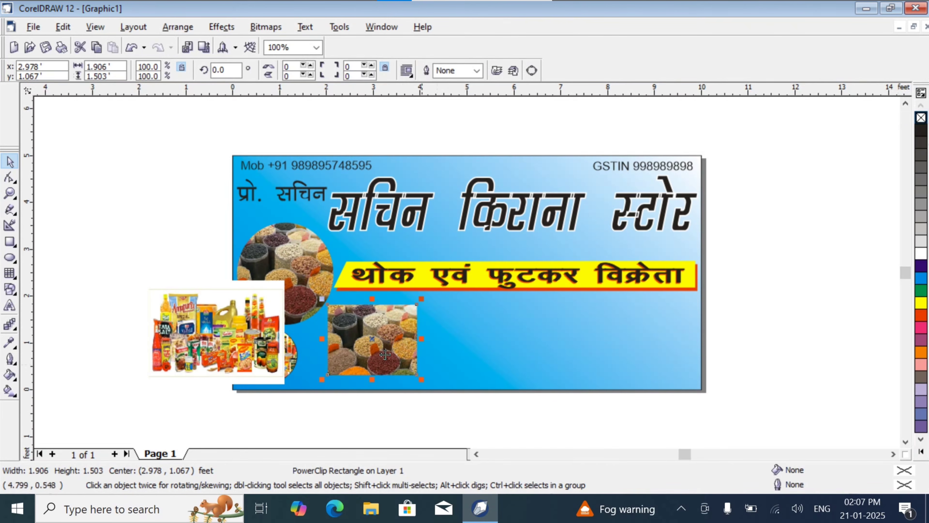
# - Duplicate the clipped grains rectangle twice to the right, forming an edge-to-edge row of three below the yellow bar
pyautogui.moveTo(369, 332)
pyautogui.mouseDown()
pyautogui.moveTo(457, 333)
pyautogui.moveTo(367, 331)
pyautogui.mouseUp()
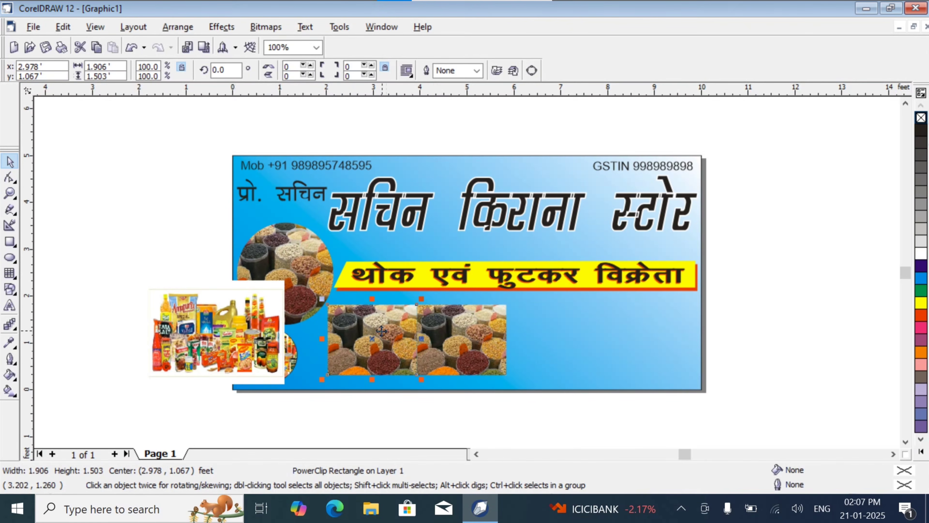
pyautogui.moveTo(381, 331); pyautogui.dragTo(560, 332)
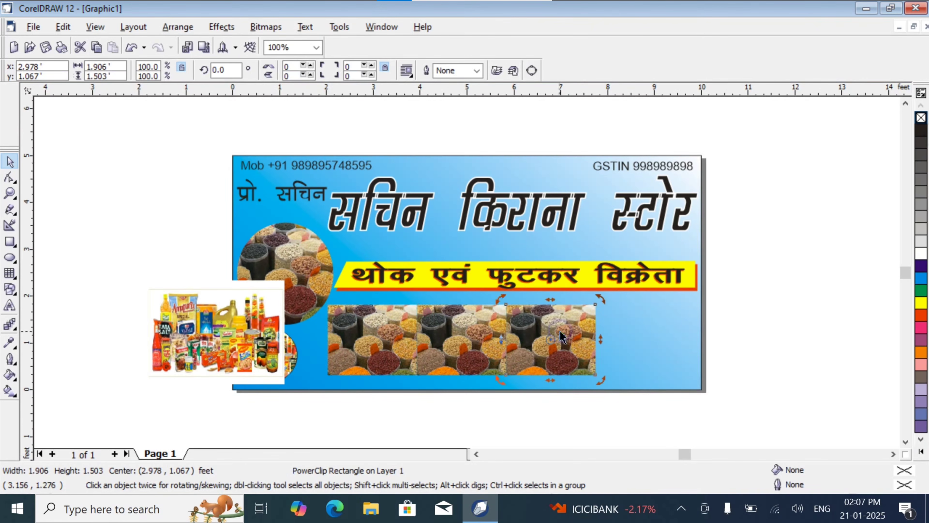
pyautogui.click(459, 419)
# - Move the unclipped grocery items photo to the right end of the grains row and shrink it to fit inside the banner
pyautogui.click(219, 325)
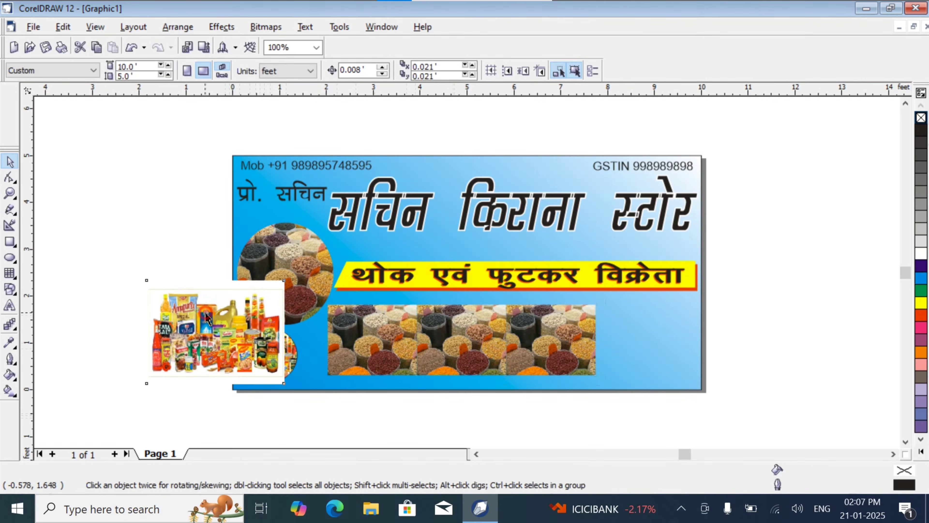
pyautogui.moveTo(219, 325); pyautogui.dragTo(645, 327)
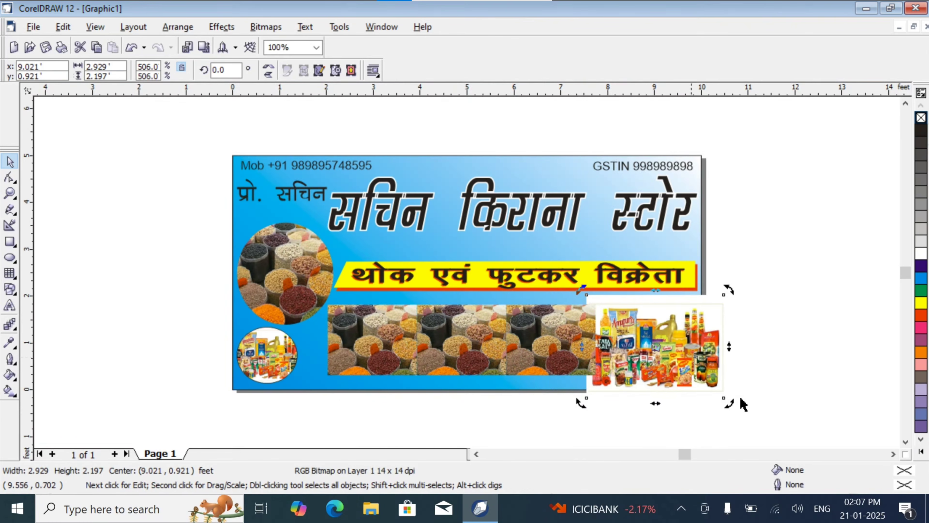
pyautogui.click(705, 377)
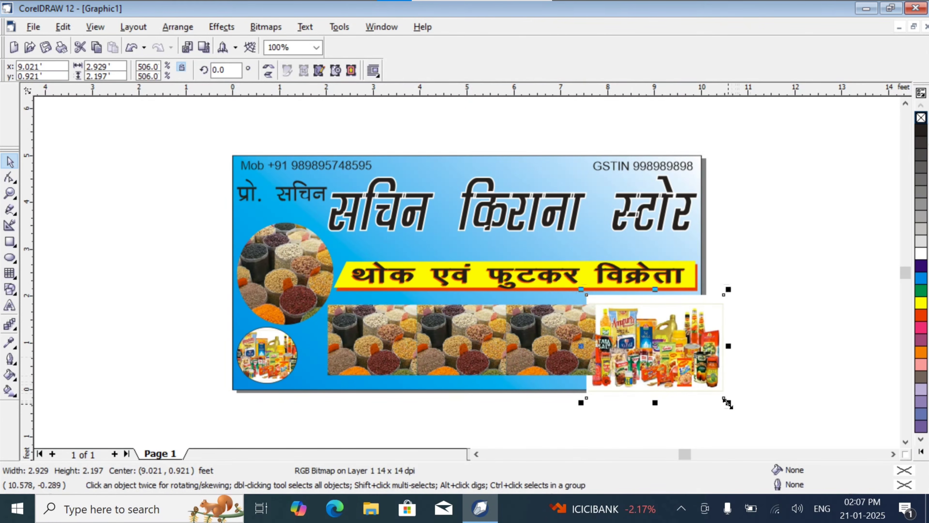
pyautogui.moveTo(727, 403); pyautogui.dragTo(679, 365)
pyautogui.moveTo(639, 330); pyautogui.dragTo(649, 338)
pyautogui.click(775, 327)
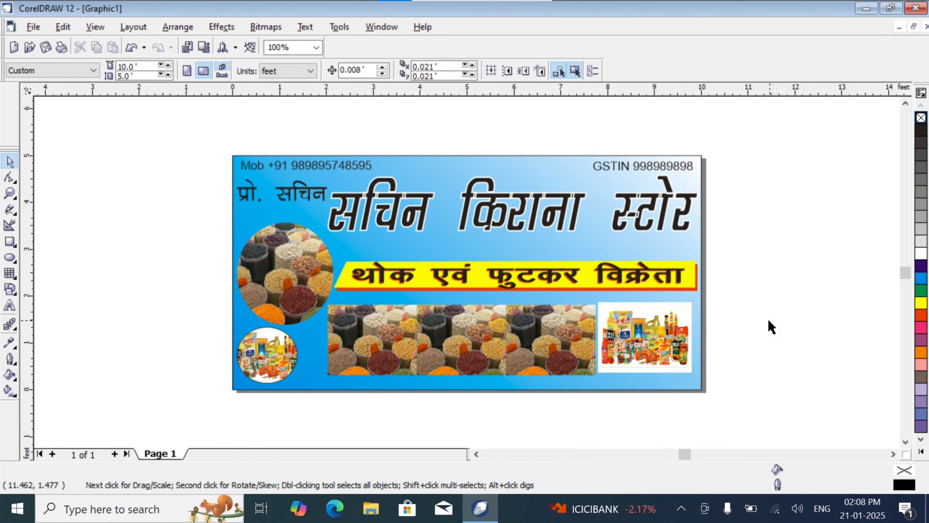